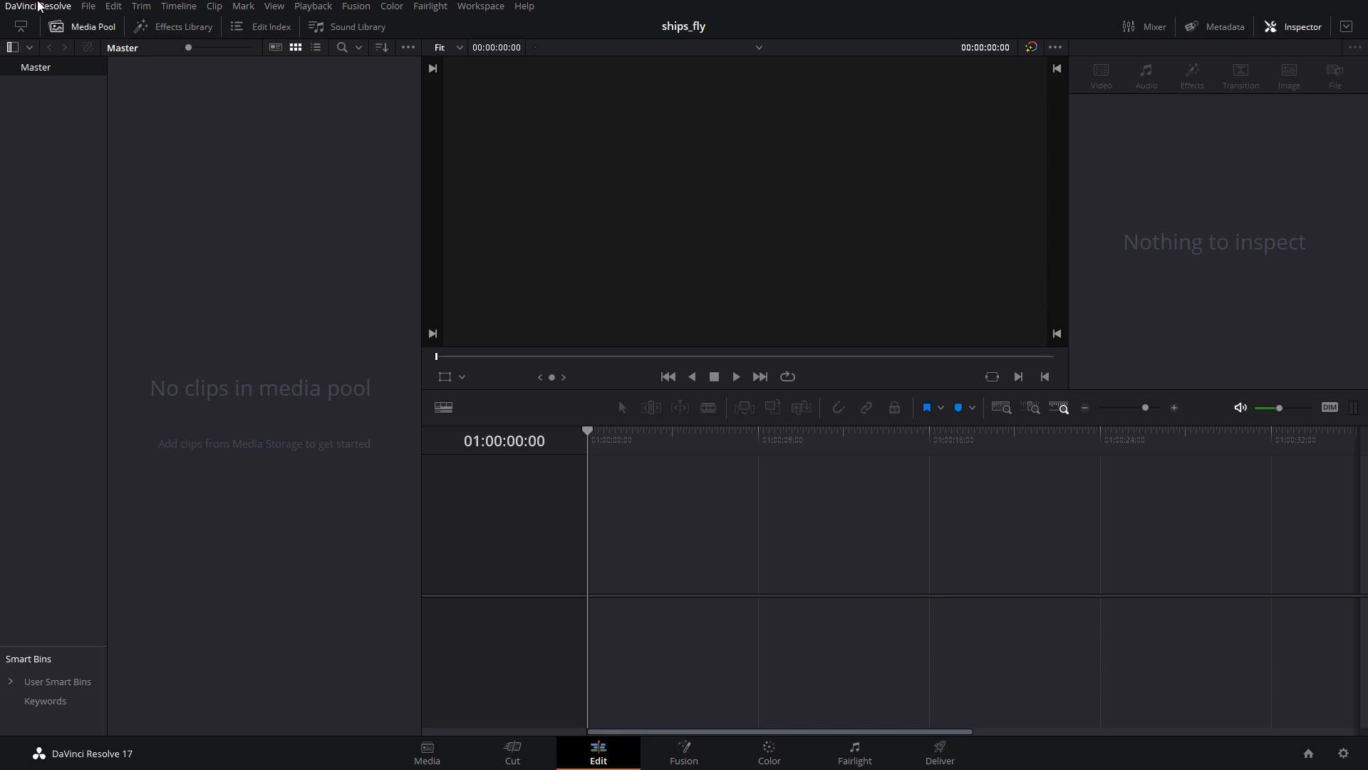
Step: Look up the program version in the about window and close it
click(31, 6)
click(66, 22)
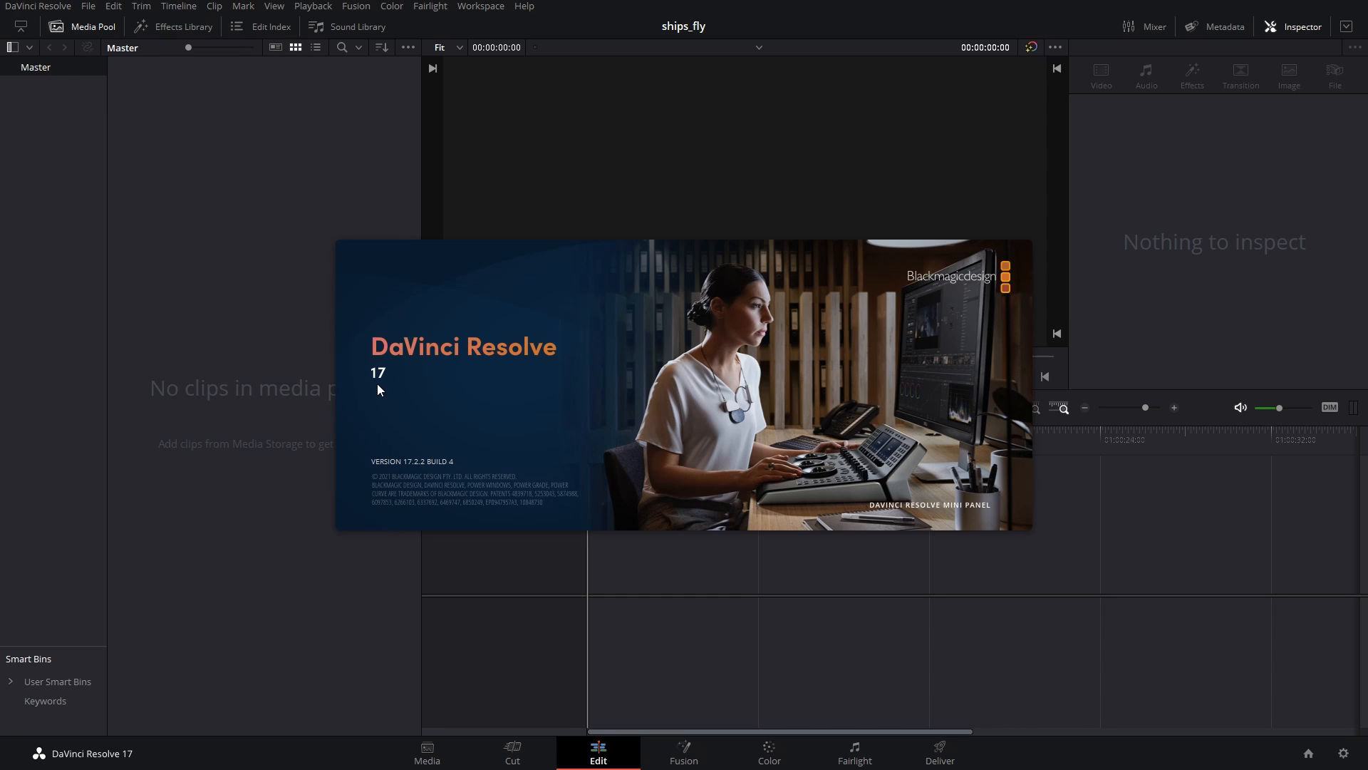
click(429, 395)
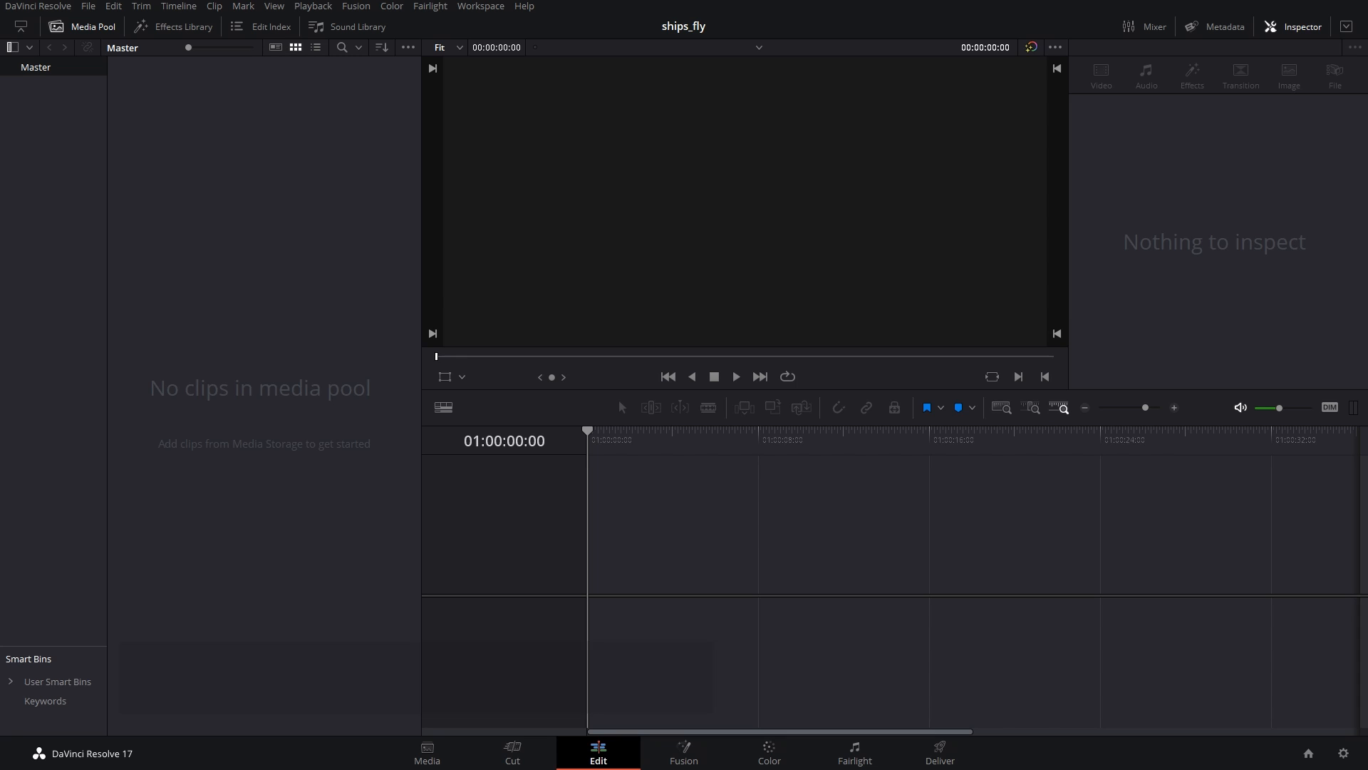
Step: Bring the clip scene_1_take_3_curve.avi into a new timeline and look through it for the part where the ship crosses the green screen
drag(1365, 178, 596, 569)
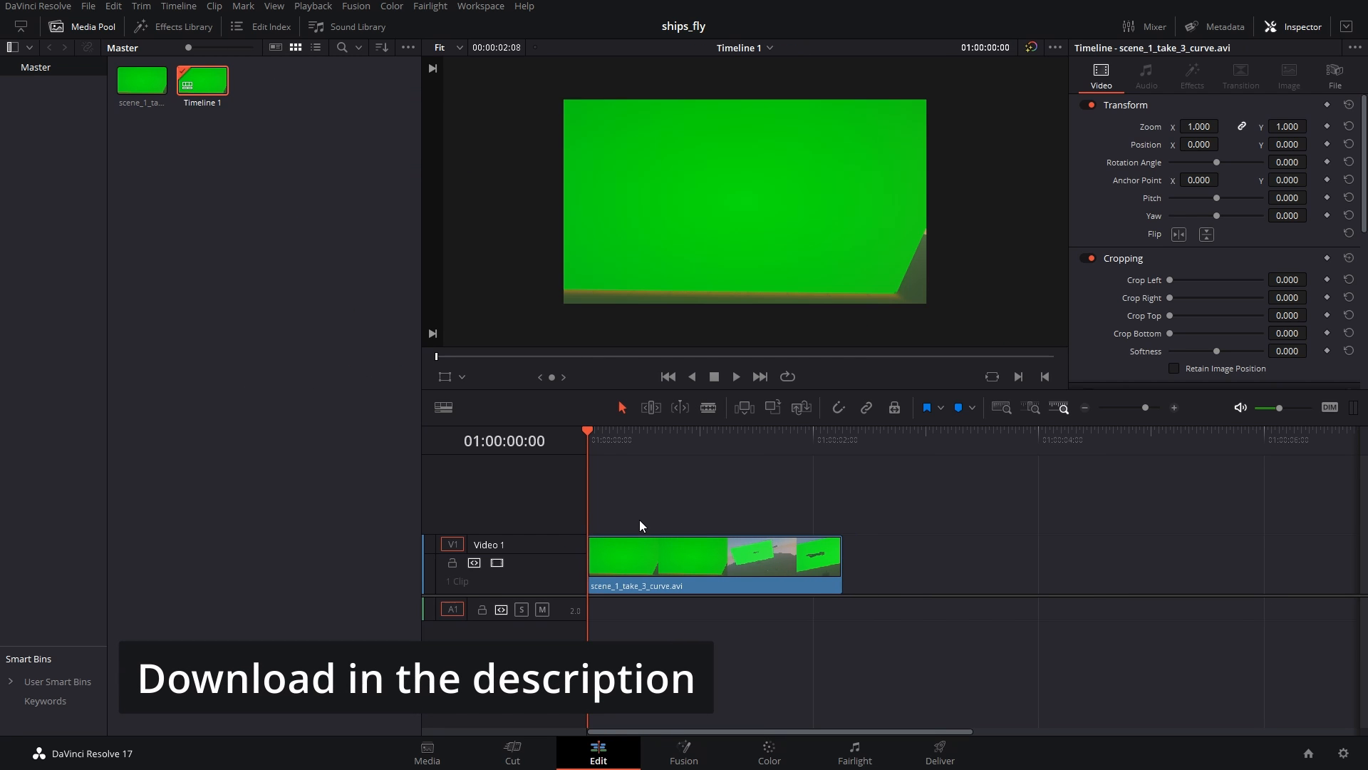
key(space)
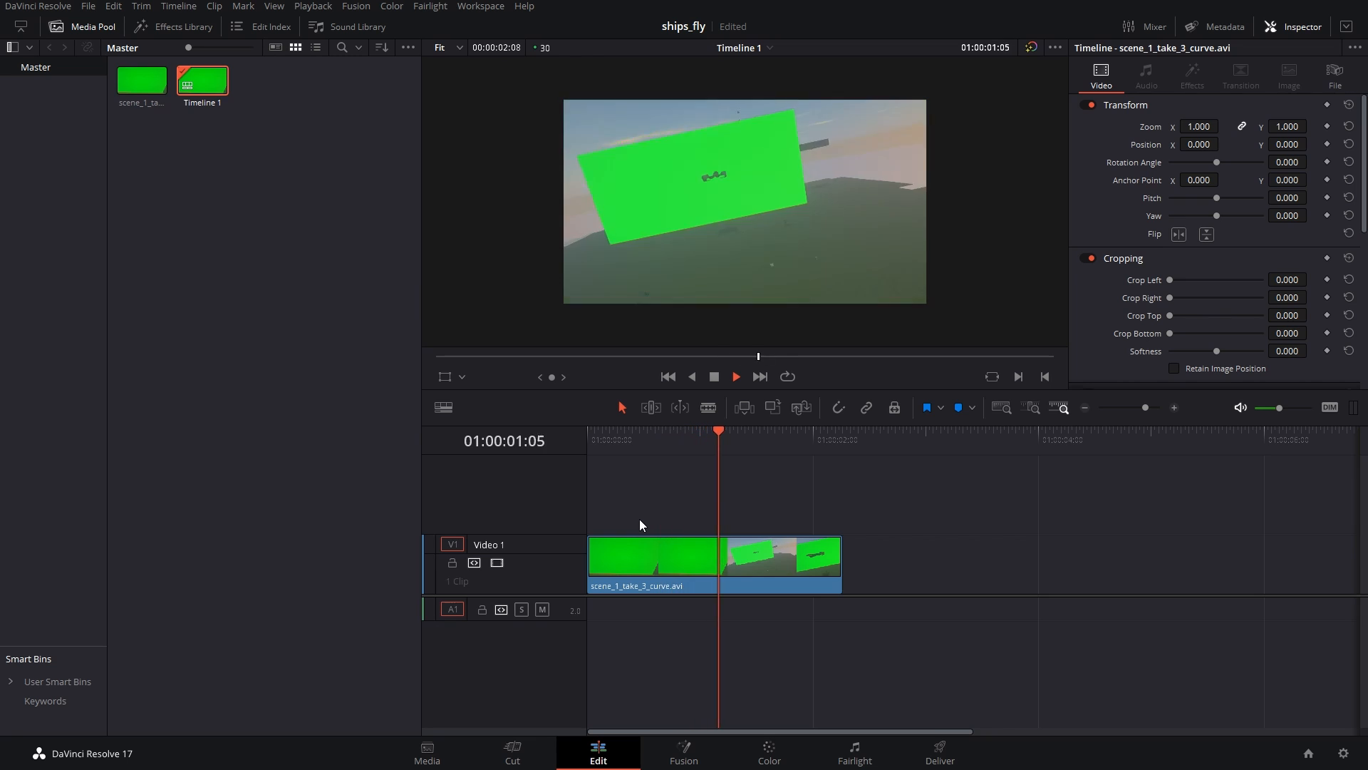
click(747, 442)
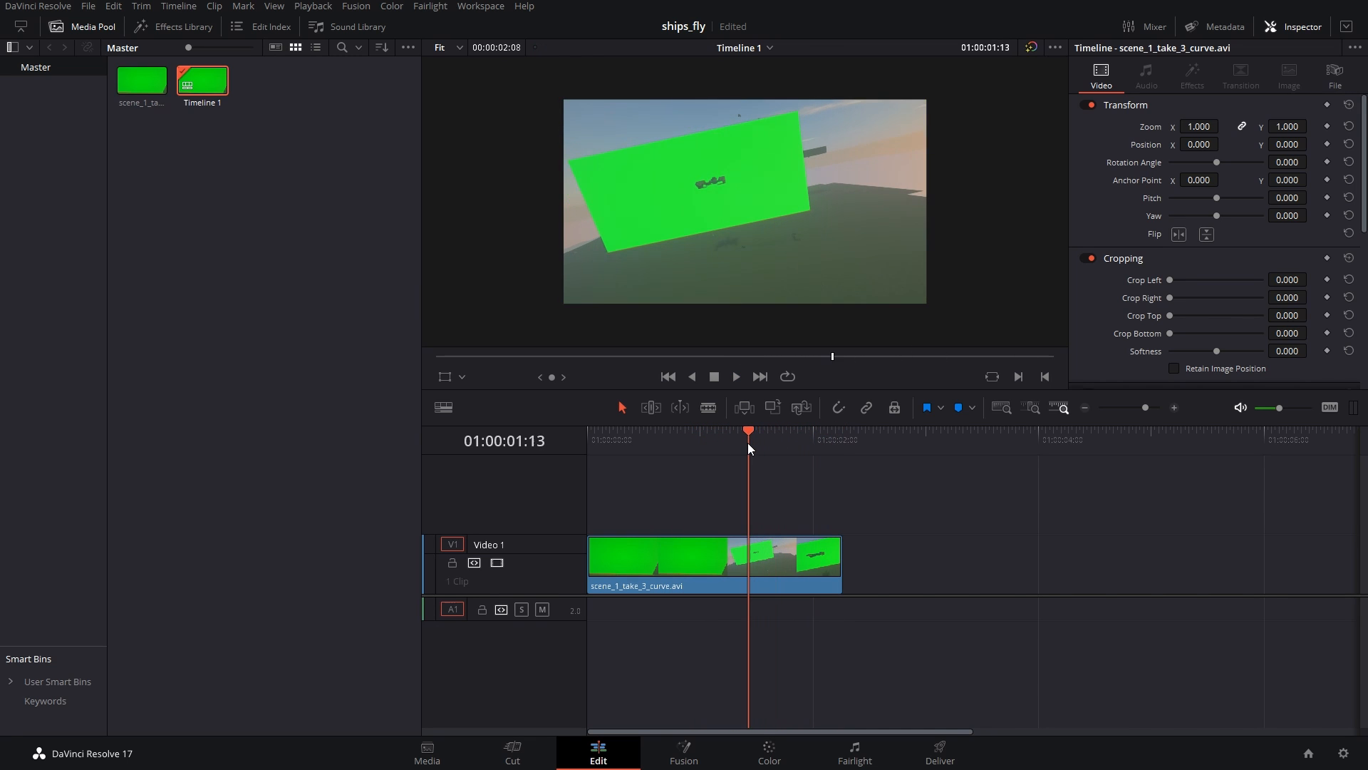
click(745, 442)
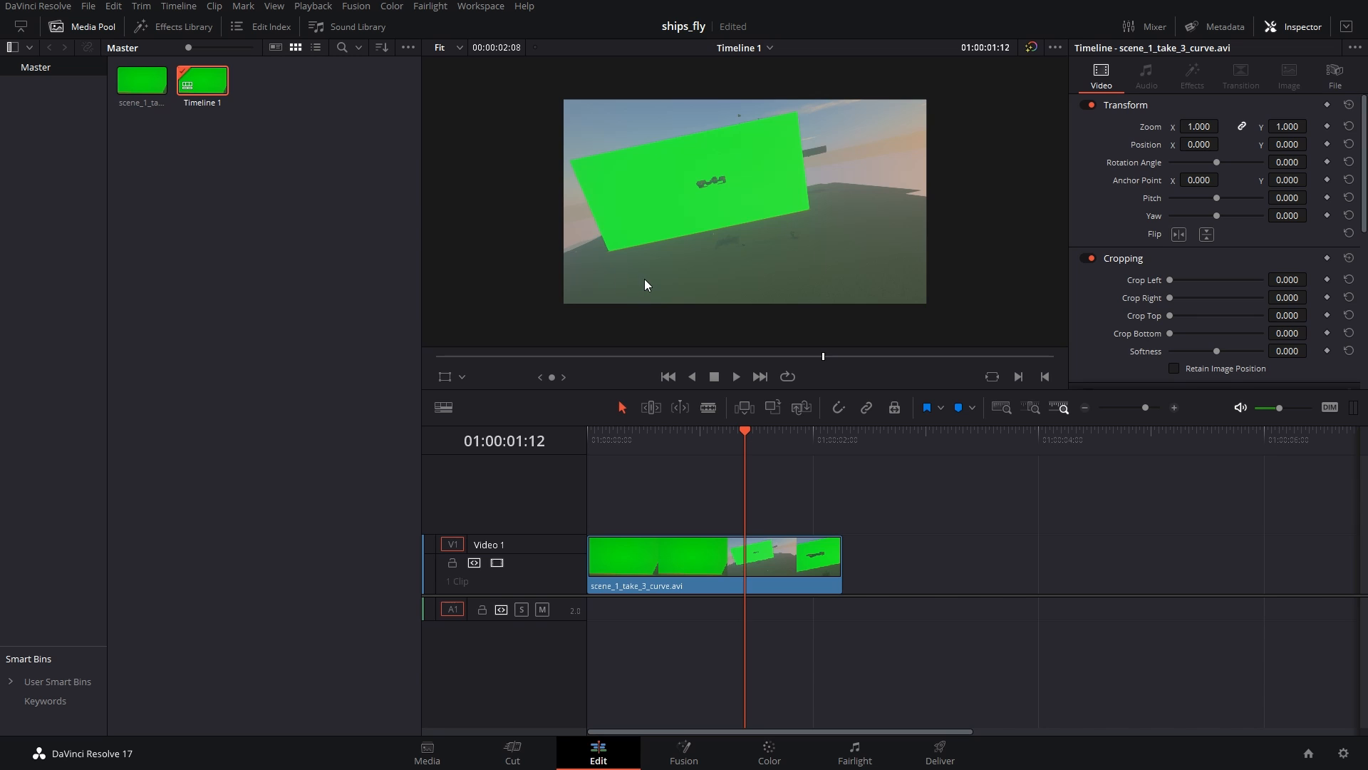
drag(766, 464, 802, 460)
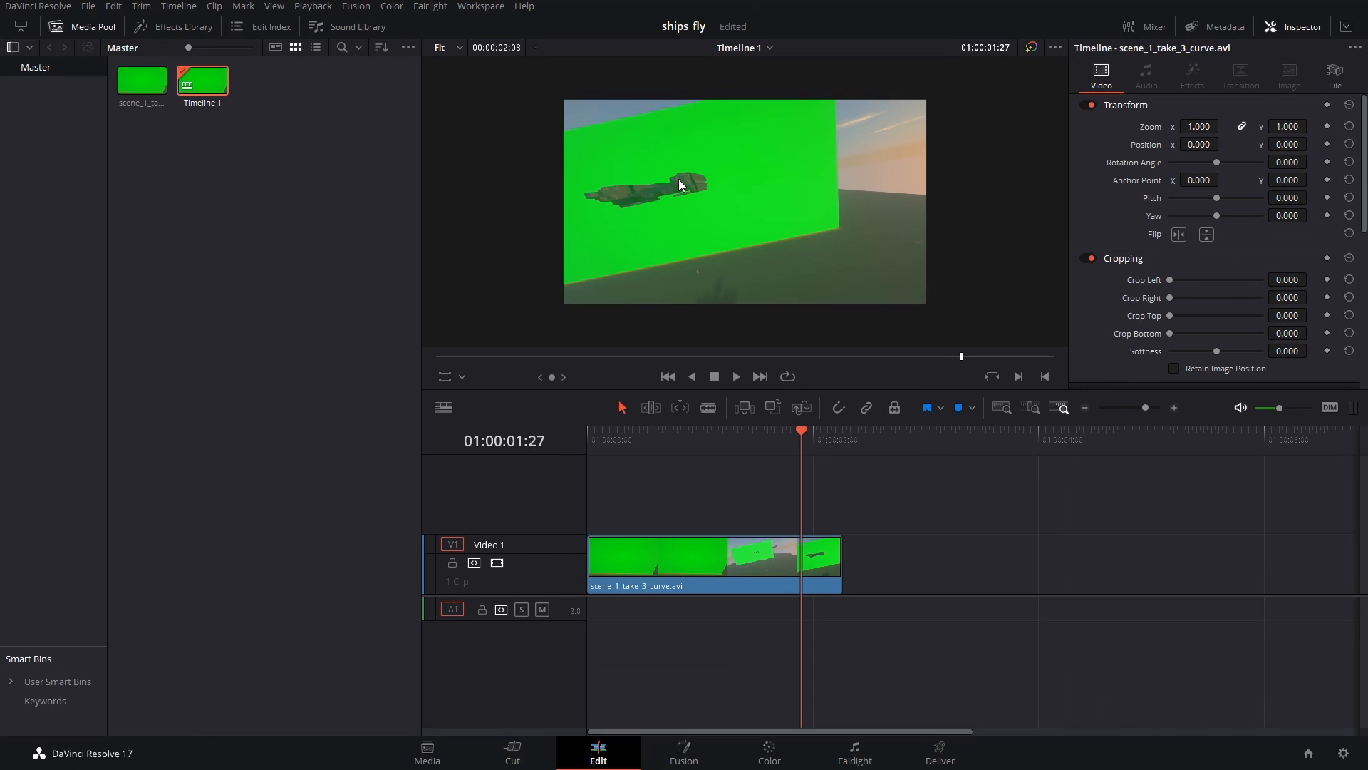
Step: Trim both ends of the clip to keep only the ship section, about 23 frames long, at the start of the timeline
click(818, 443)
drag(819, 445, 815, 445)
drag(841, 563, 818, 551)
drag(633, 443, 730, 443)
mouse_move(589, 567)
mouse_down()
mouse_move(733, 563)
mouse_move(612, 560)
mouse_up()
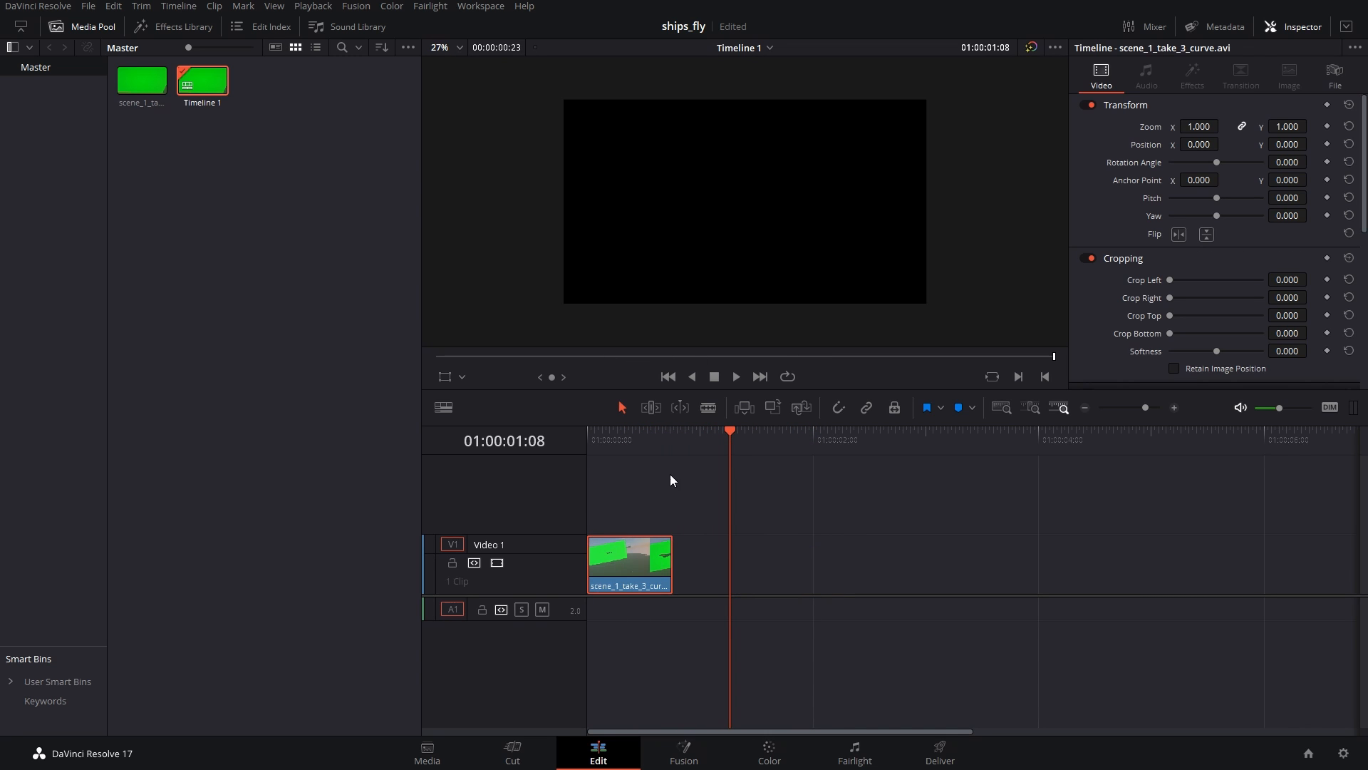
Step: Play the trimmed clip from its start and park the playhead at 01:00:00:08
drag(673, 443, 561, 444)
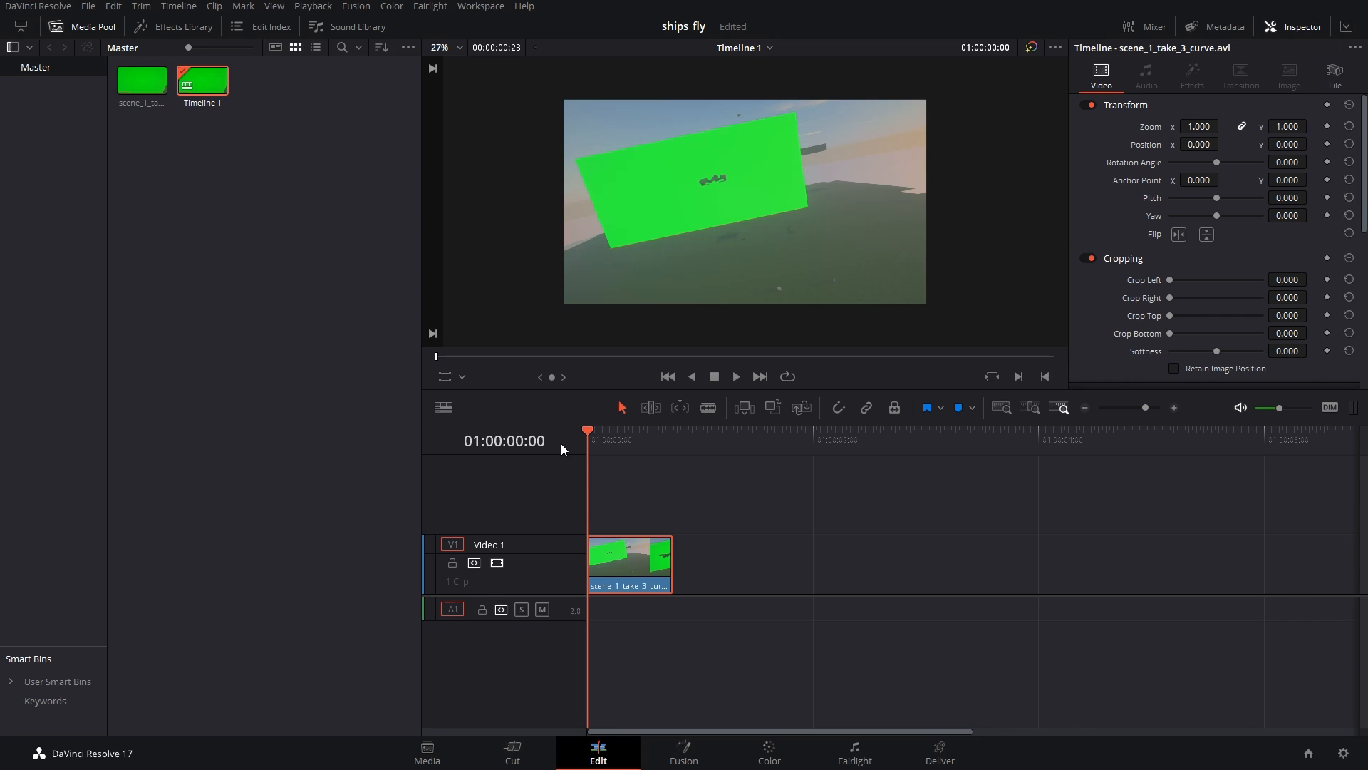
key(space)
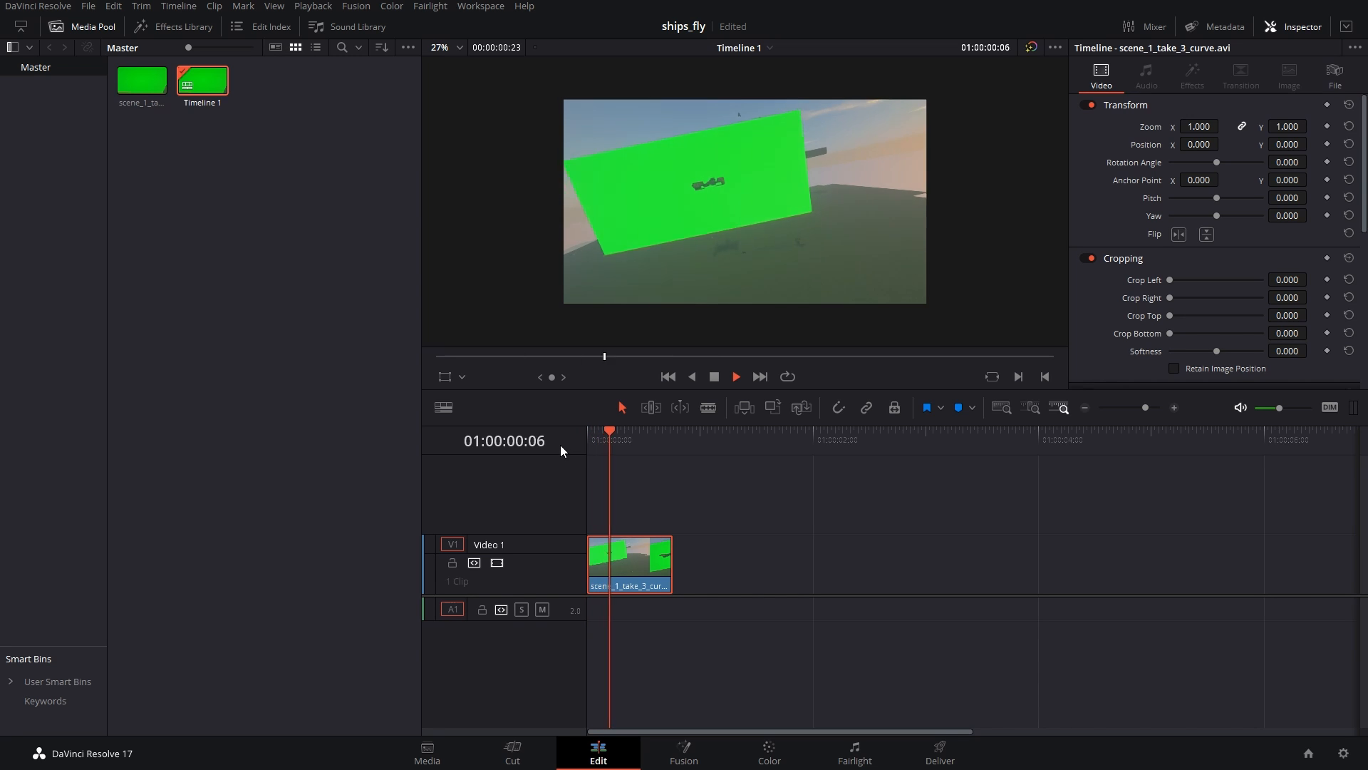
key(Home)
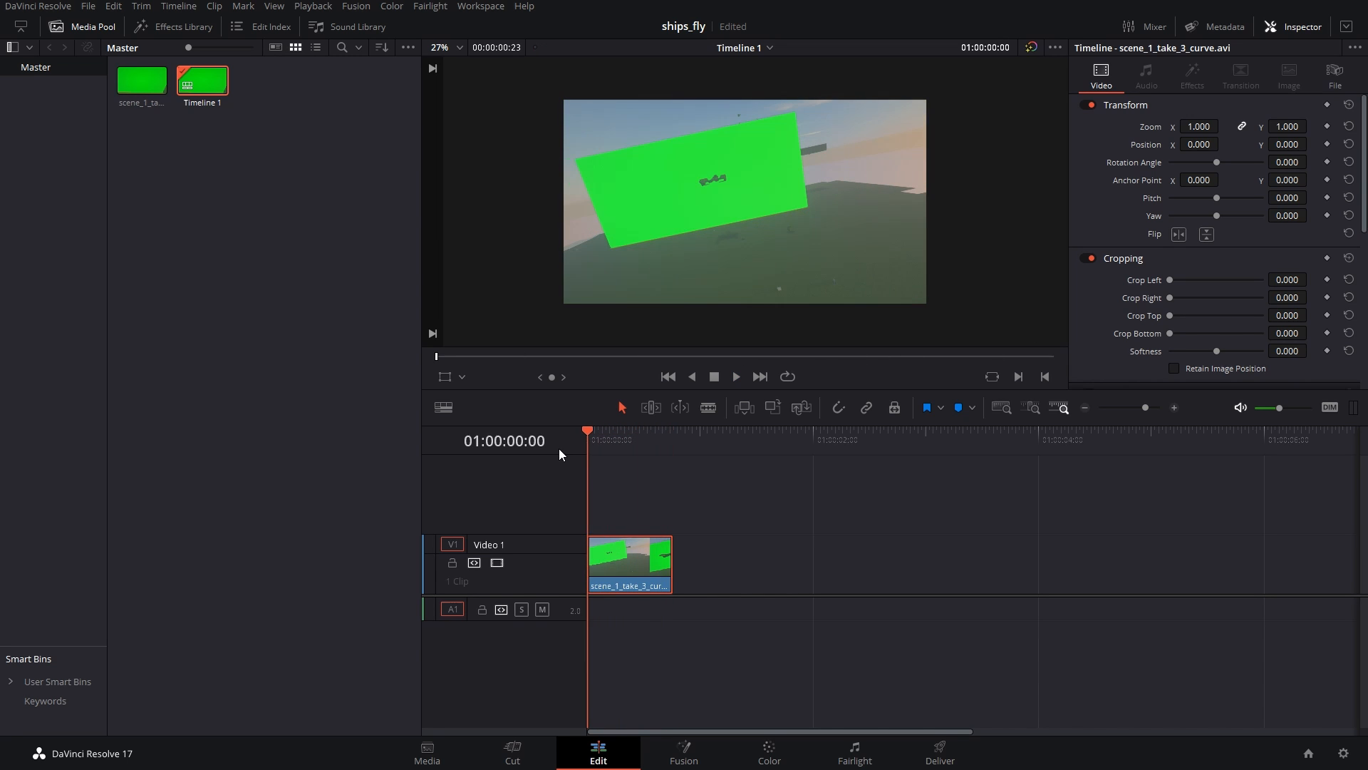
click(617, 443)
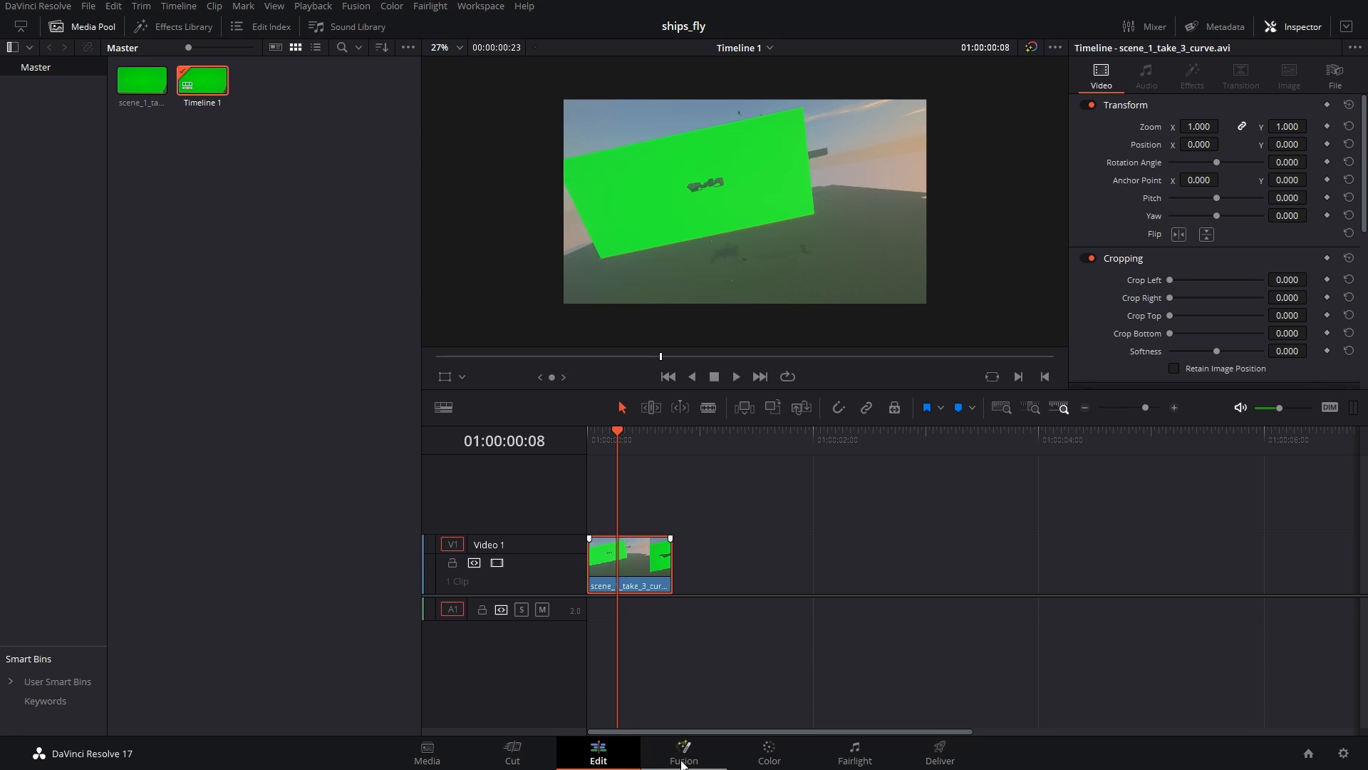
Step: Open the clip in Fusion, spread out the MediaIn1 and MediaOut1 nodes, and show MediaIn1 in the first viewer
click(682, 757)
drag(37, 565, 626, 650)
drag(662, 614, 840, 653)
click(288, 655)
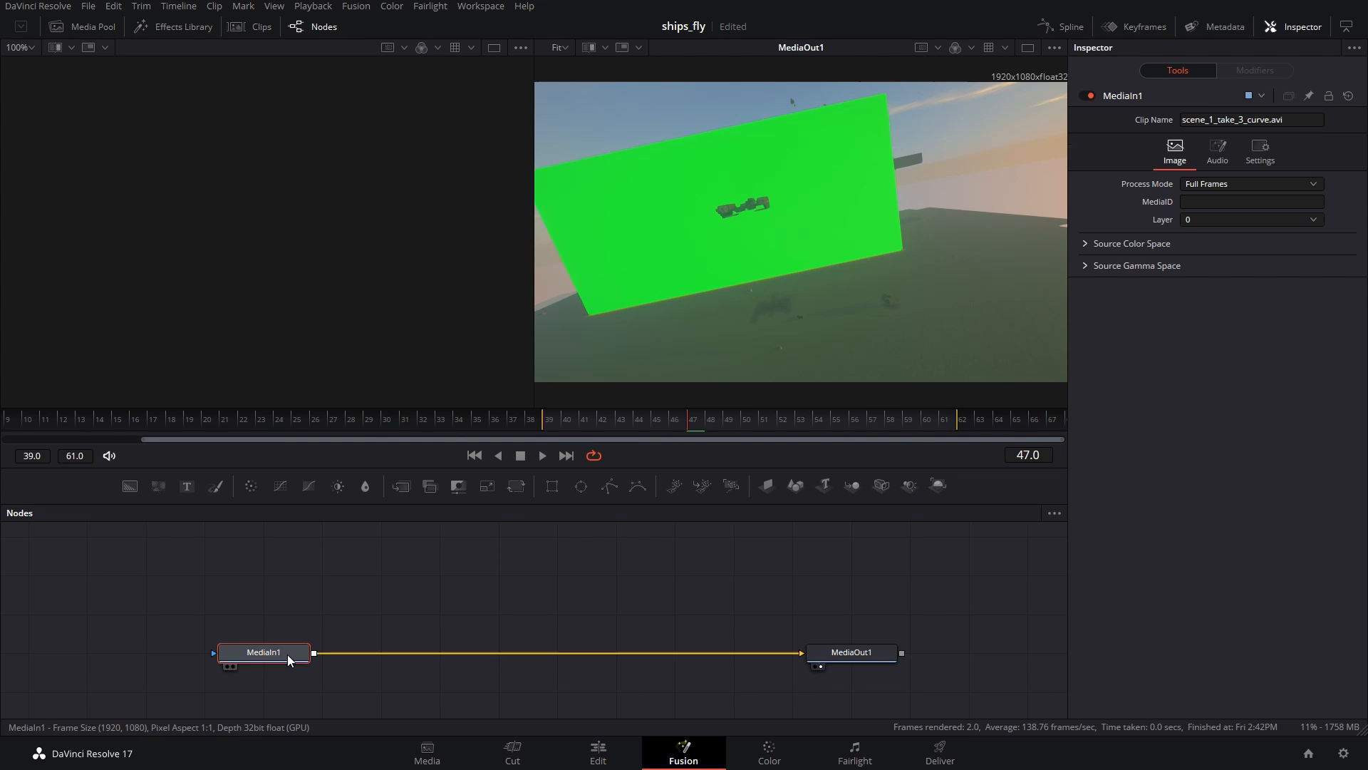
drag(285, 656, 213, 284)
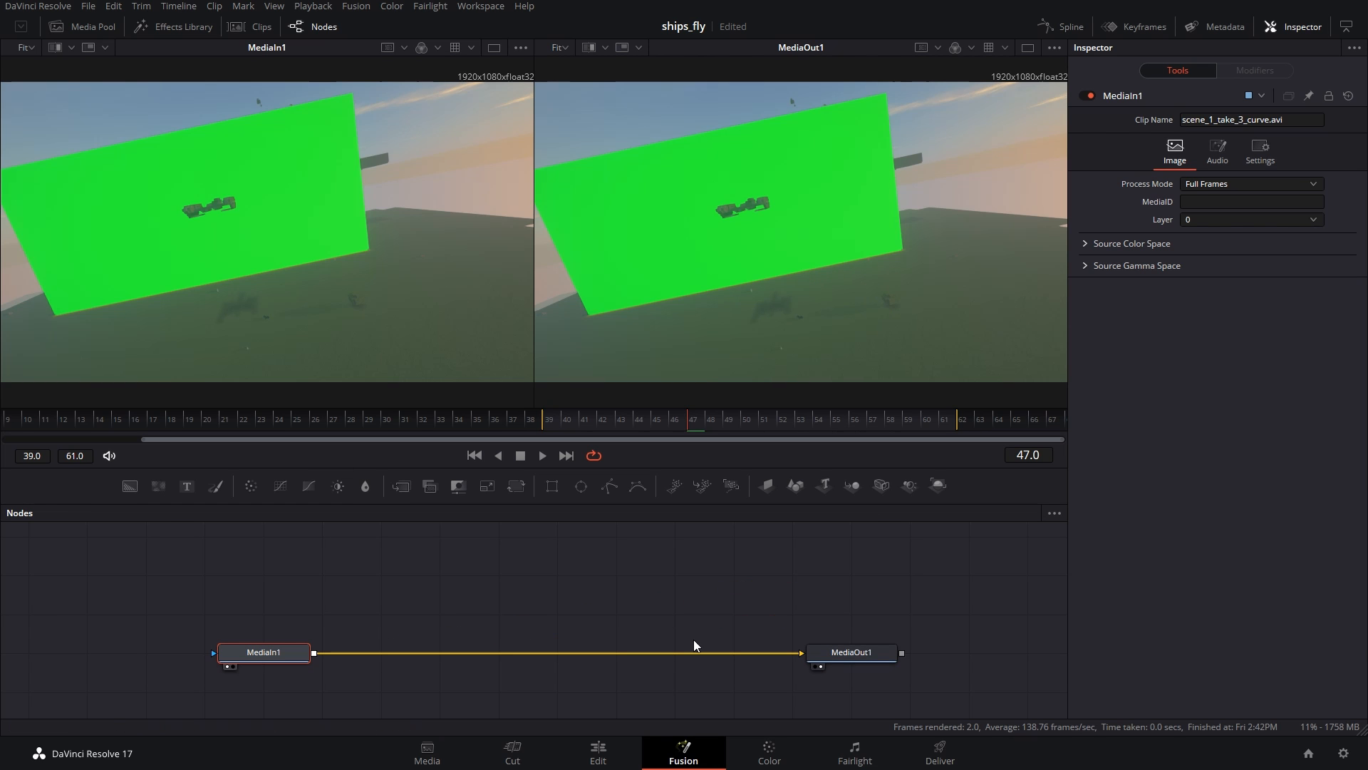
click(599, 754)
click(684, 753)
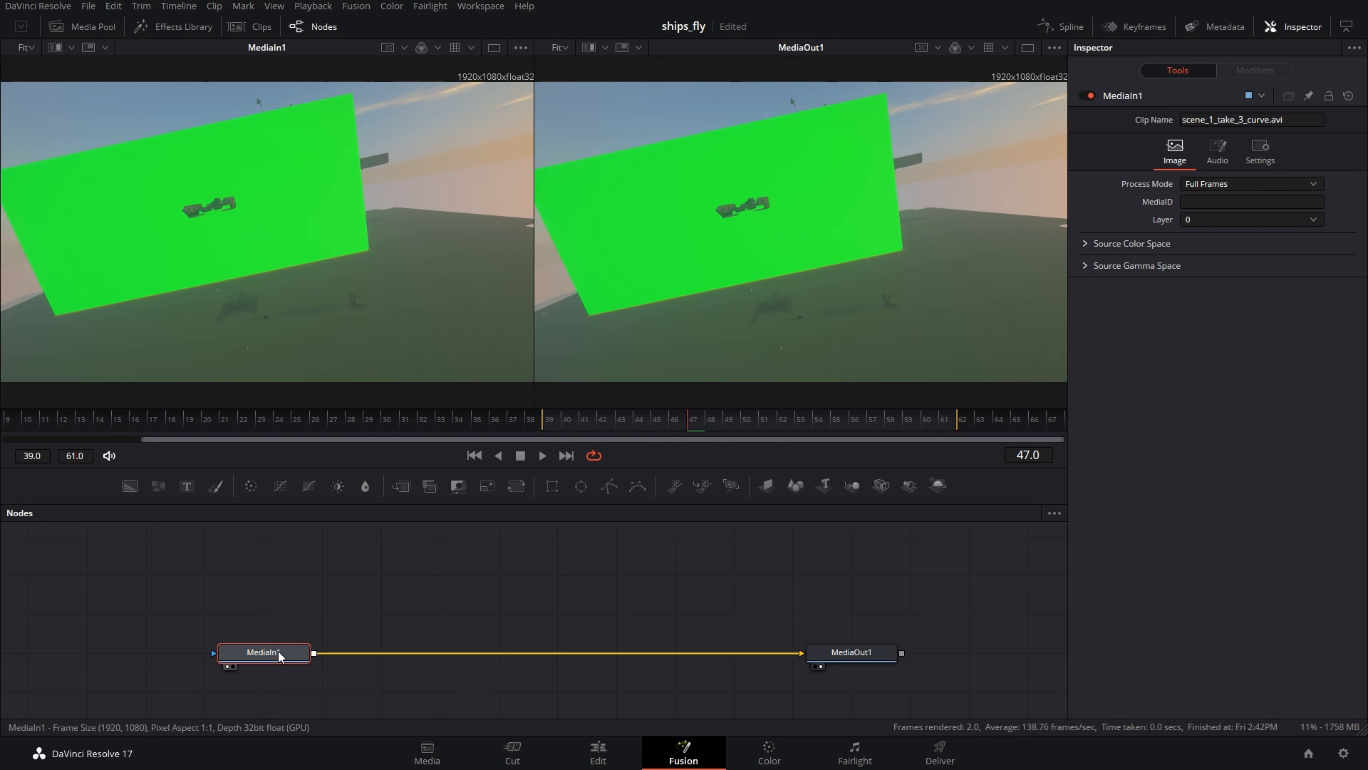
Step: Rename the MediaIn1 node to greenscreen
key(F2)
text(greenscreen)
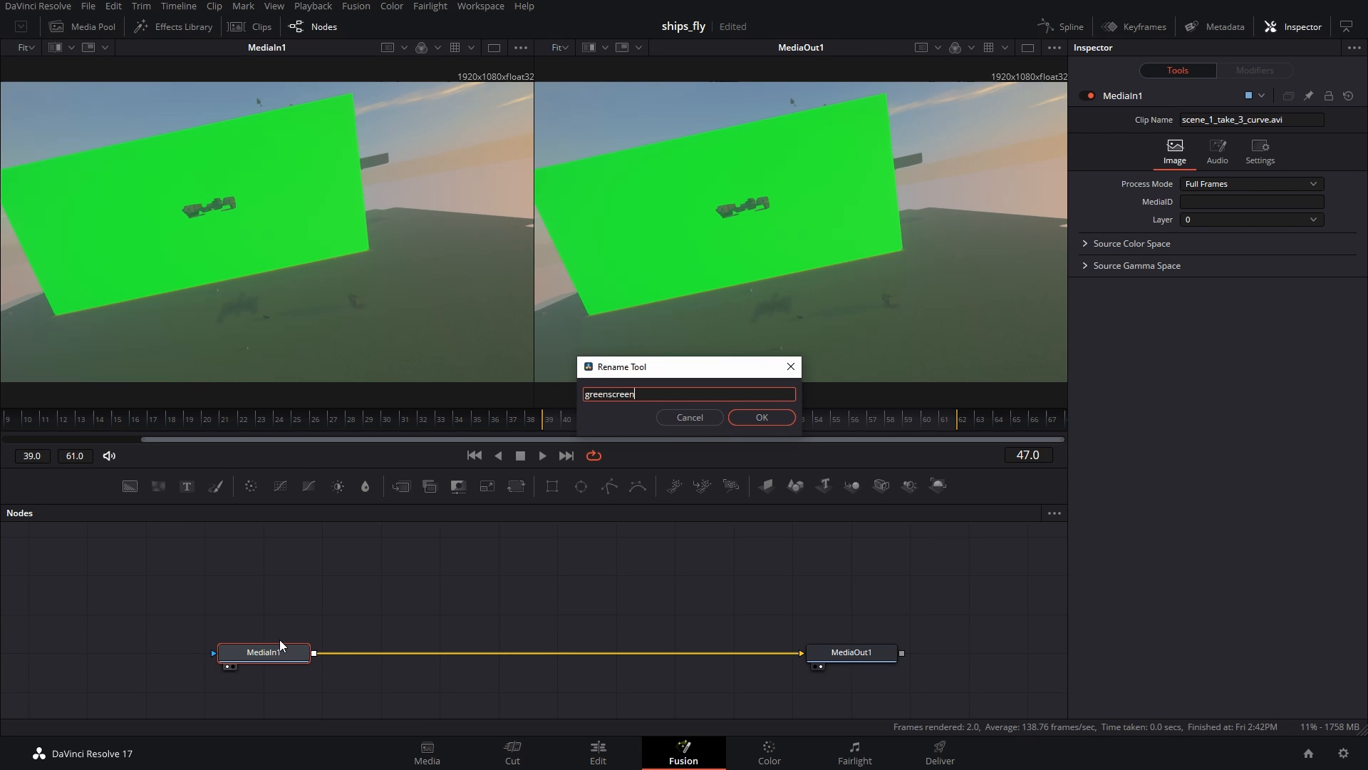
key(Return)
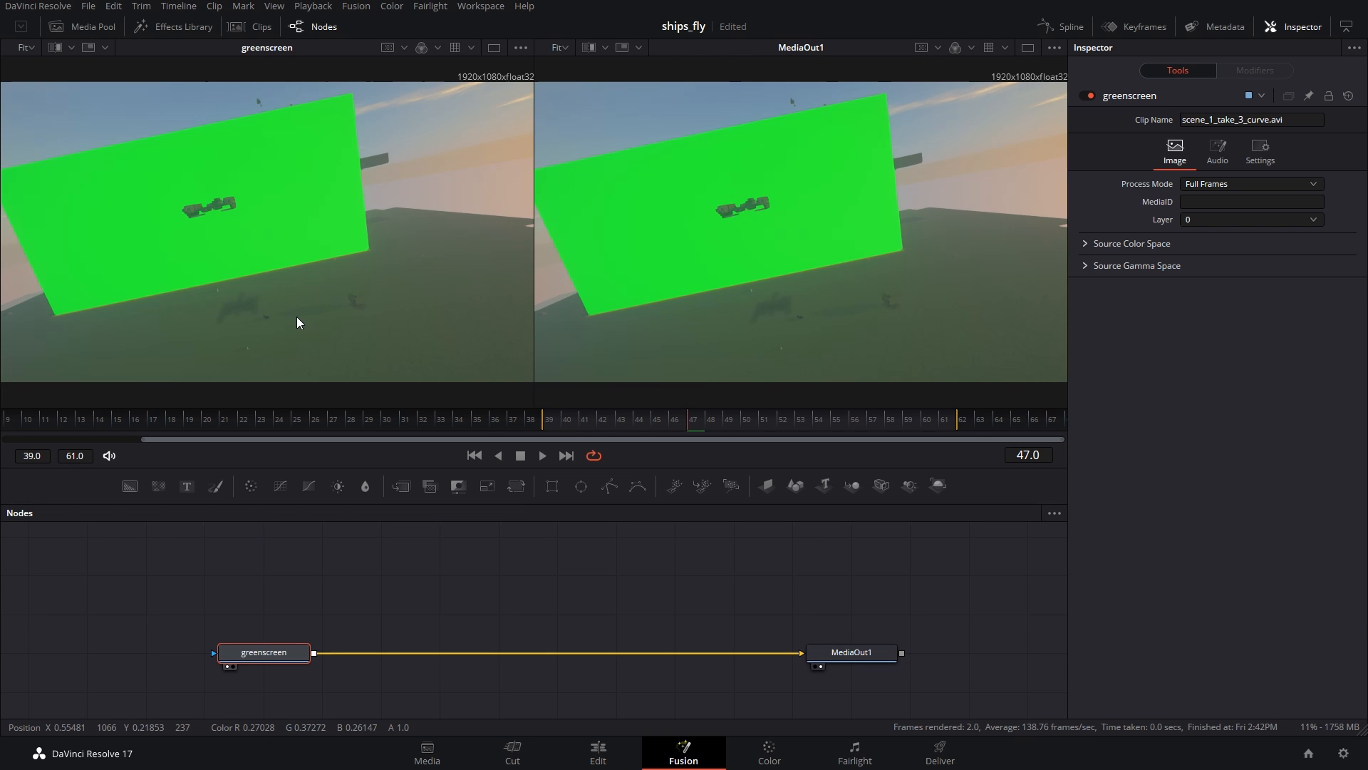
Step: Toggle the greenscreen node on and off in both viewers, ending with greenscreen in the first viewer and MediaOut1 in the second
key(1)
key(1)
key(2)
key(2)
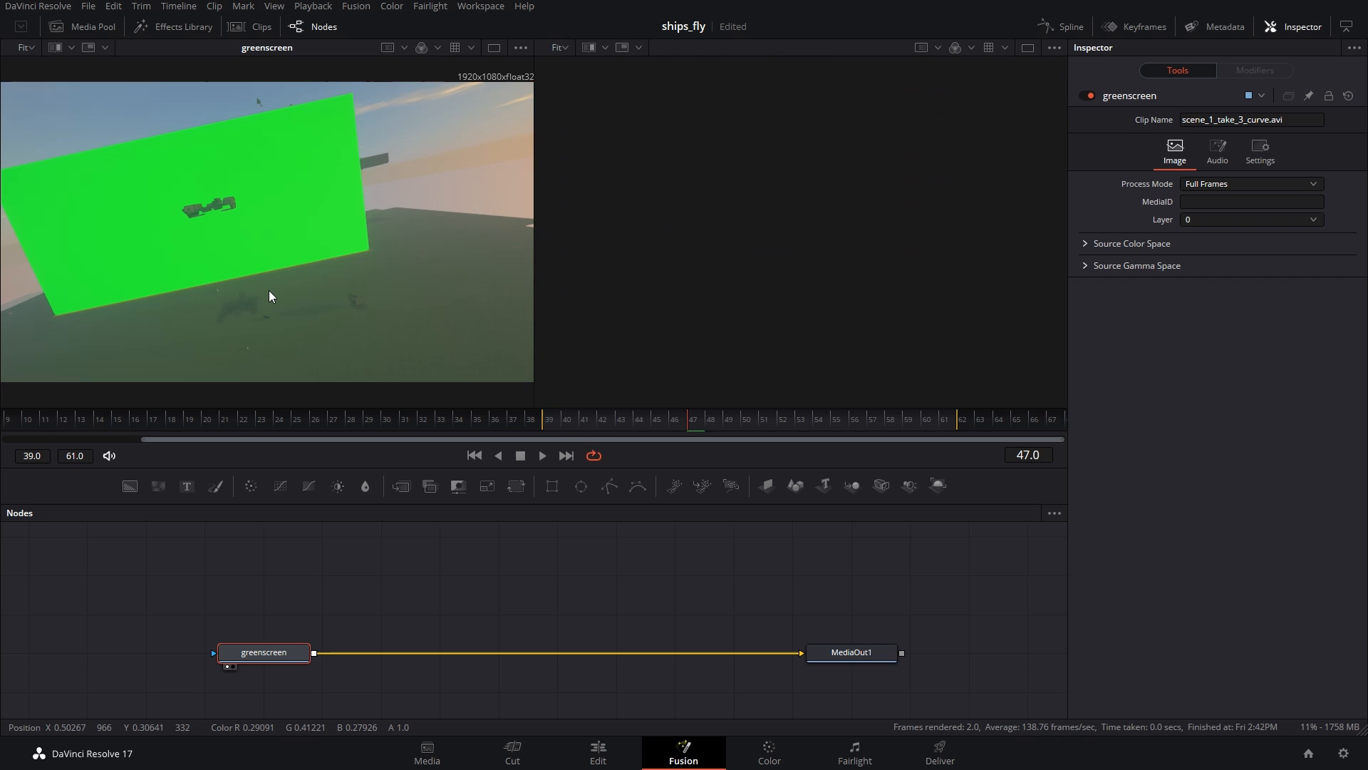
key(2)
key(2)
key(1)
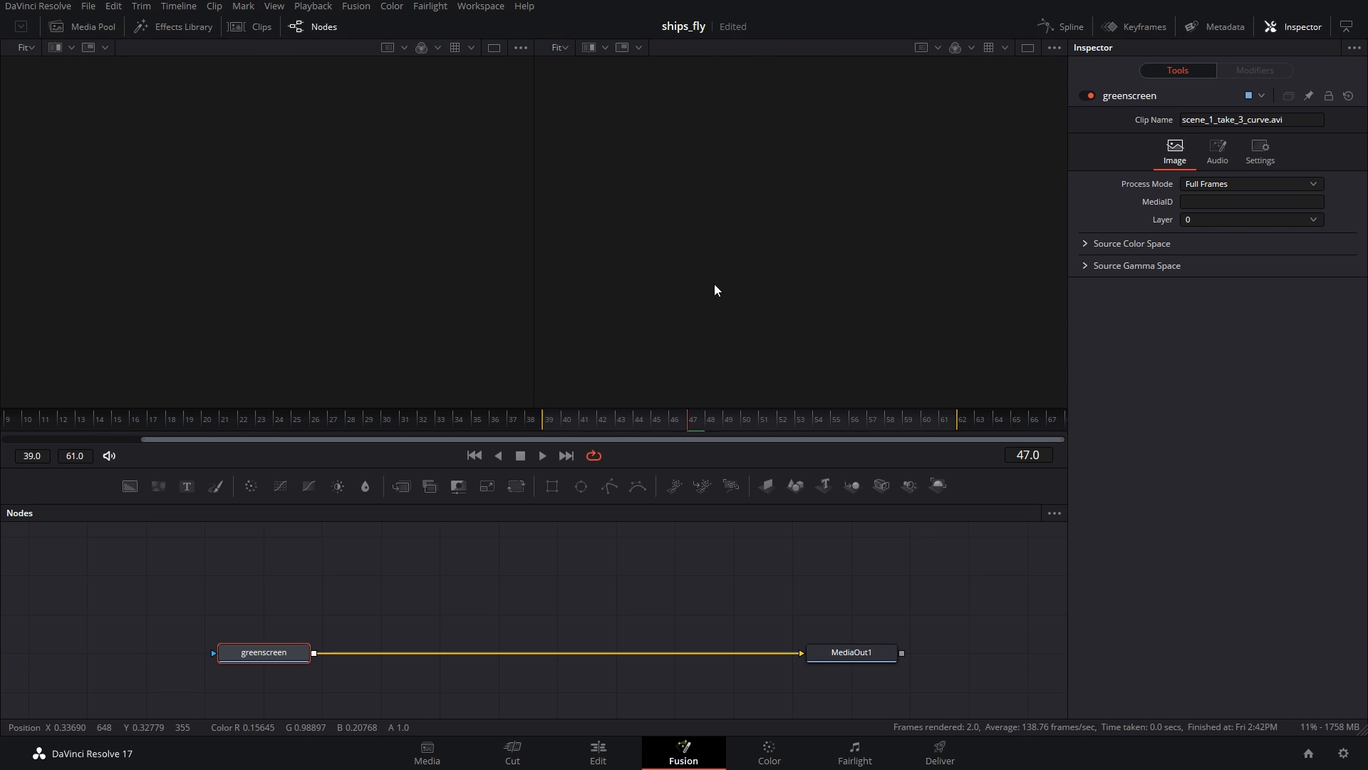
key(1)
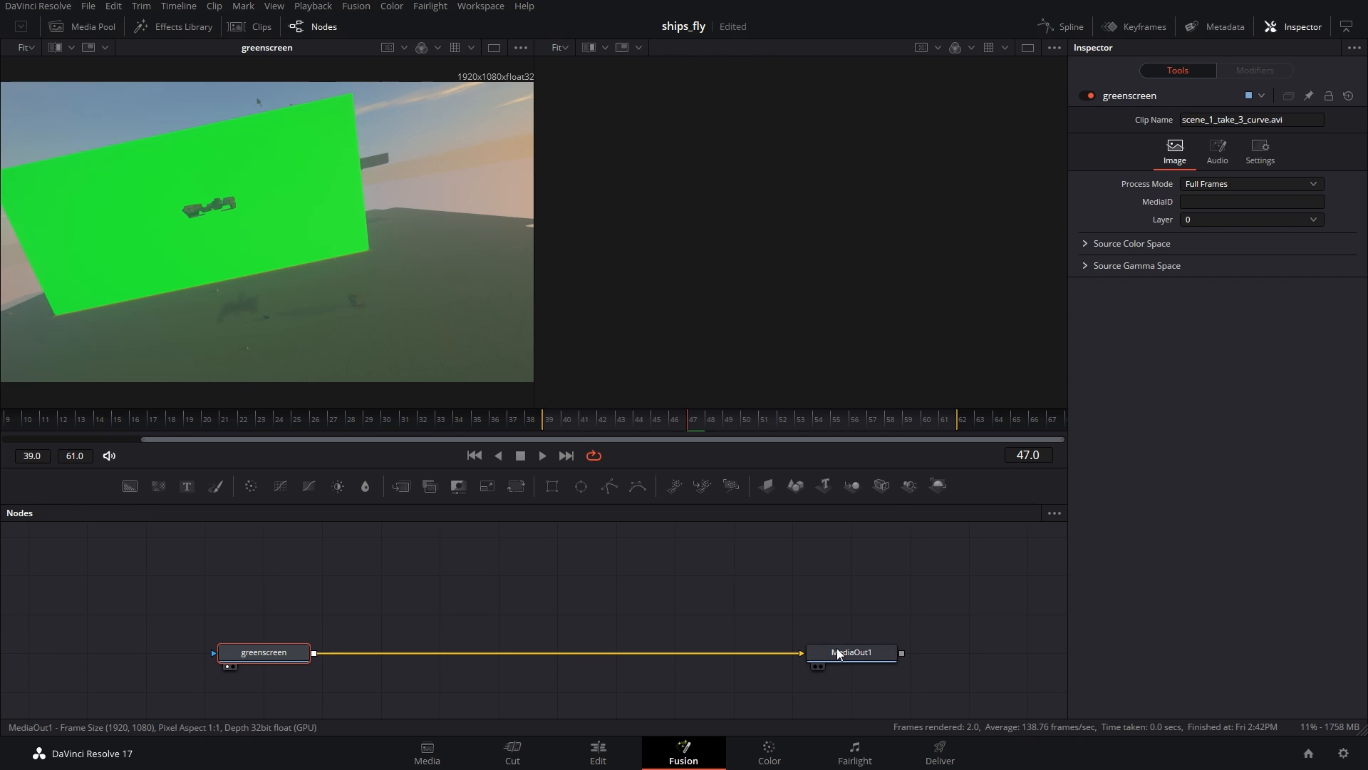
drag(839, 651, 815, 263)
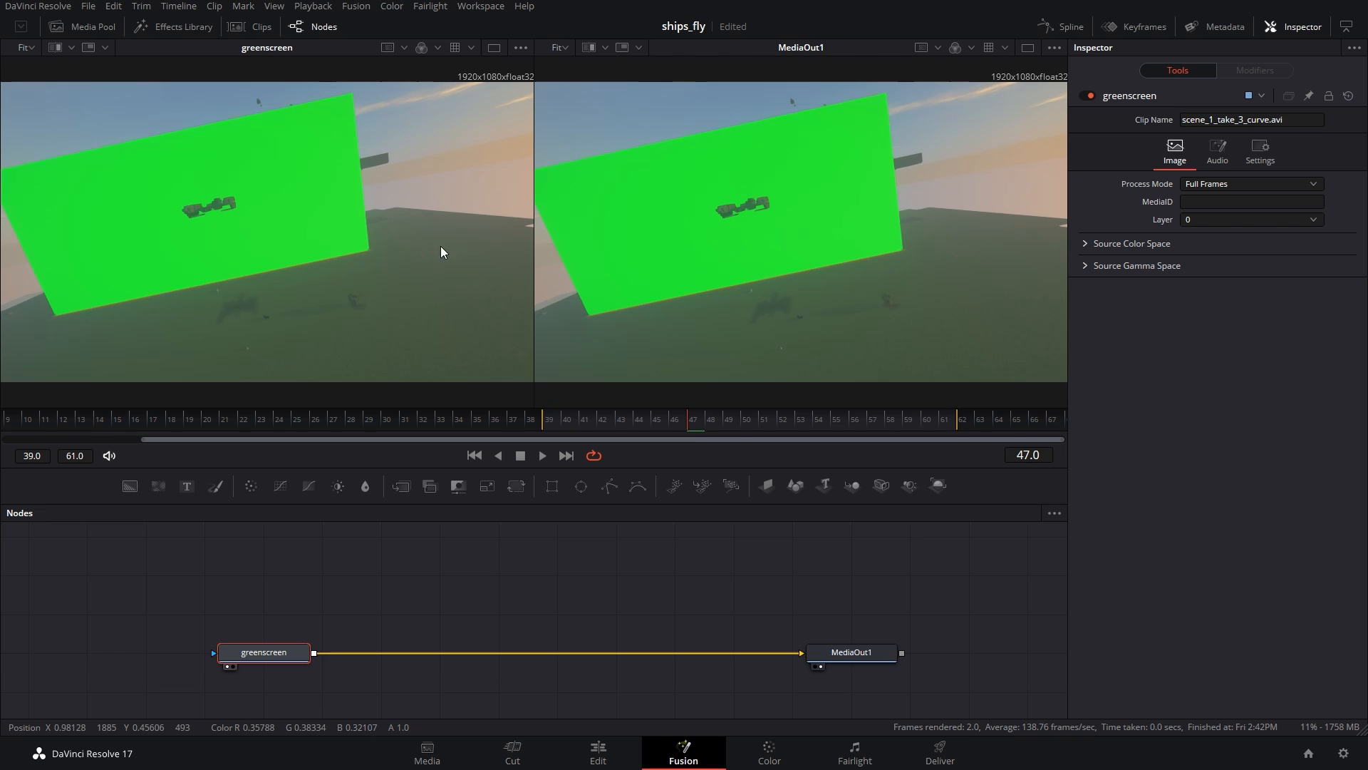
Step: Add the image bg_lowres.png as a separate node above greenscreen and show it in the second viewer
click(464, 592)
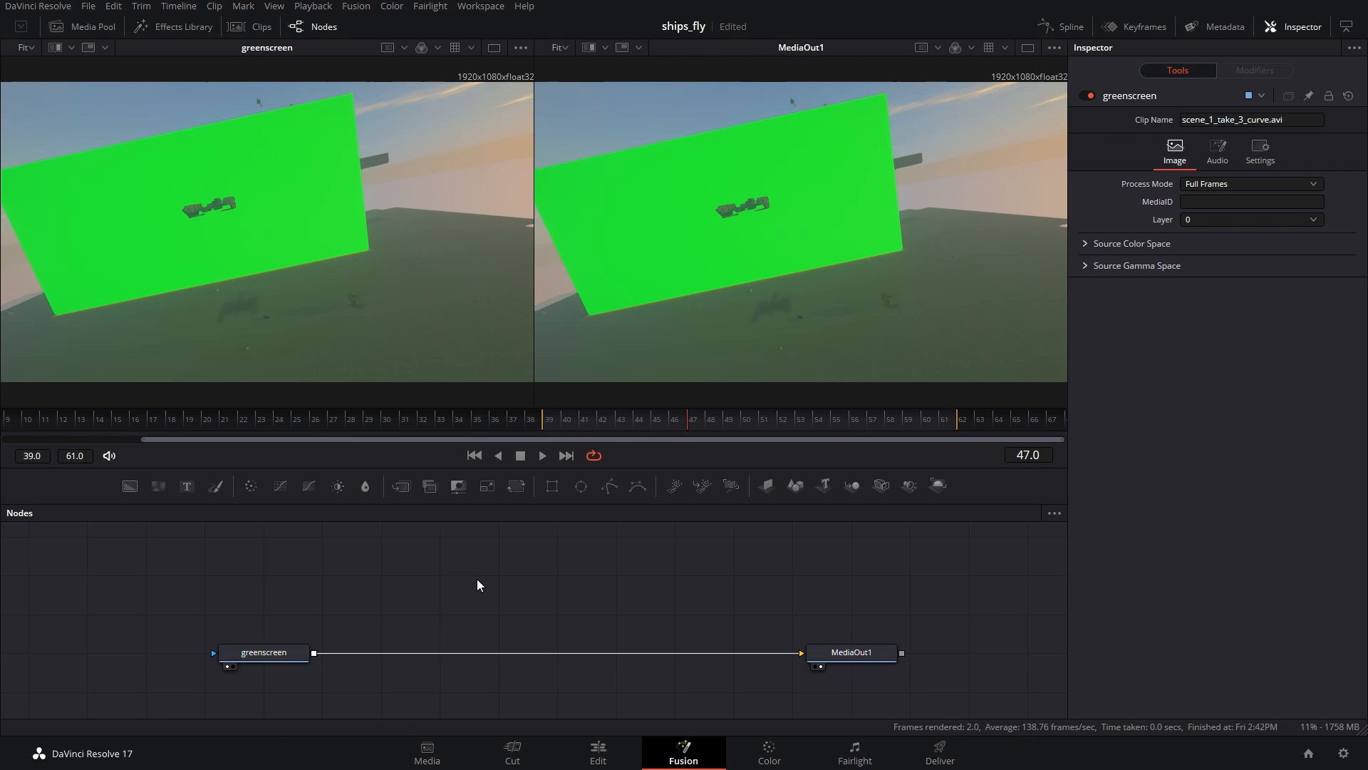
drag(542, 484, 265, 610)
key(2)
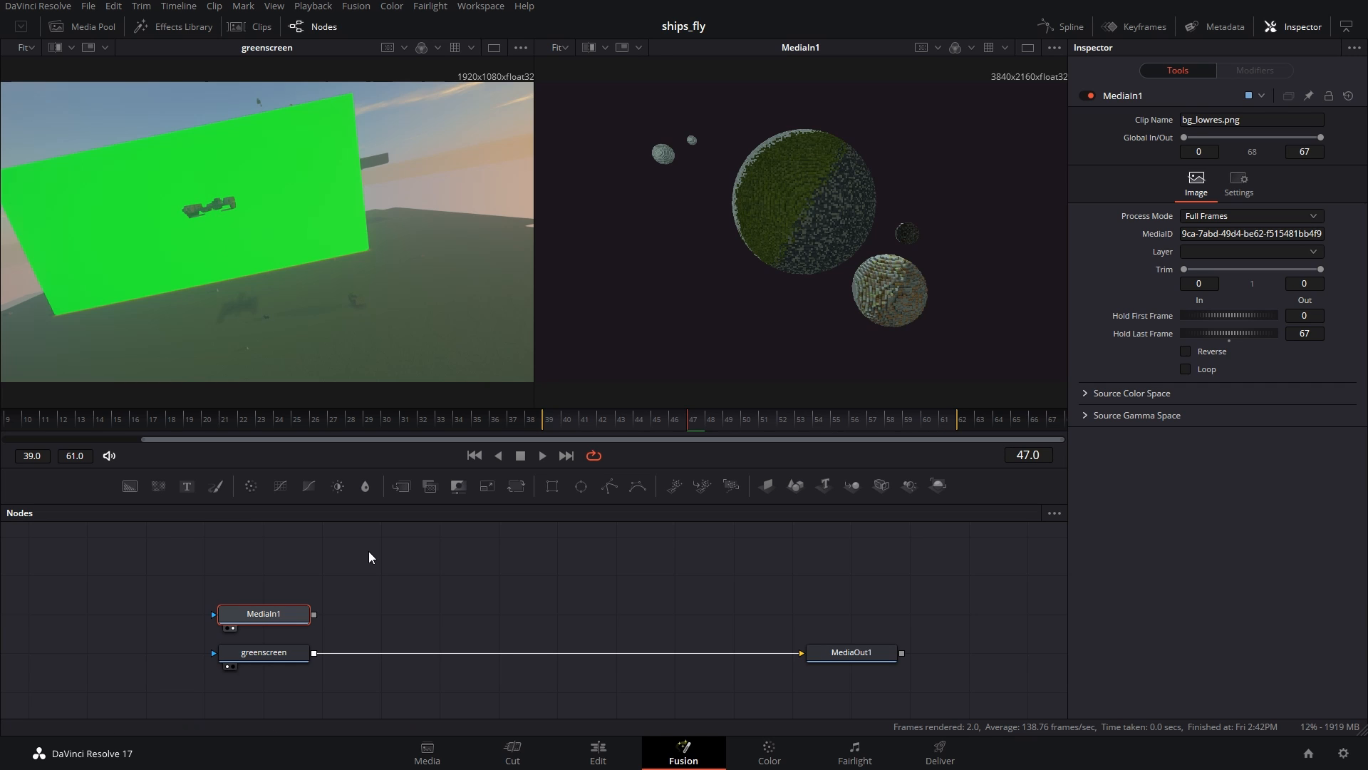
Step: Insert an Ultra Keyer node between the greenscreen node and MediaOut1
click(296, 657)
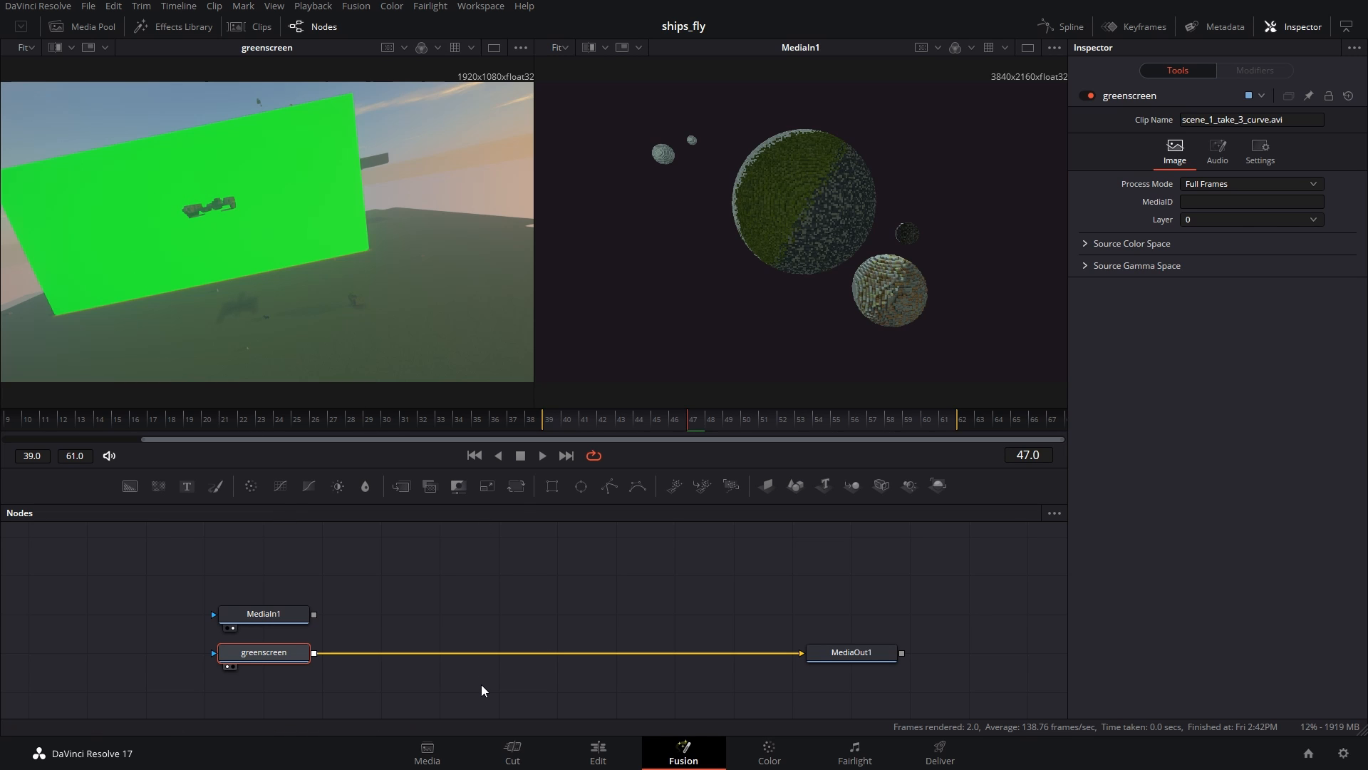
key(shift+space)
text(Keyer)
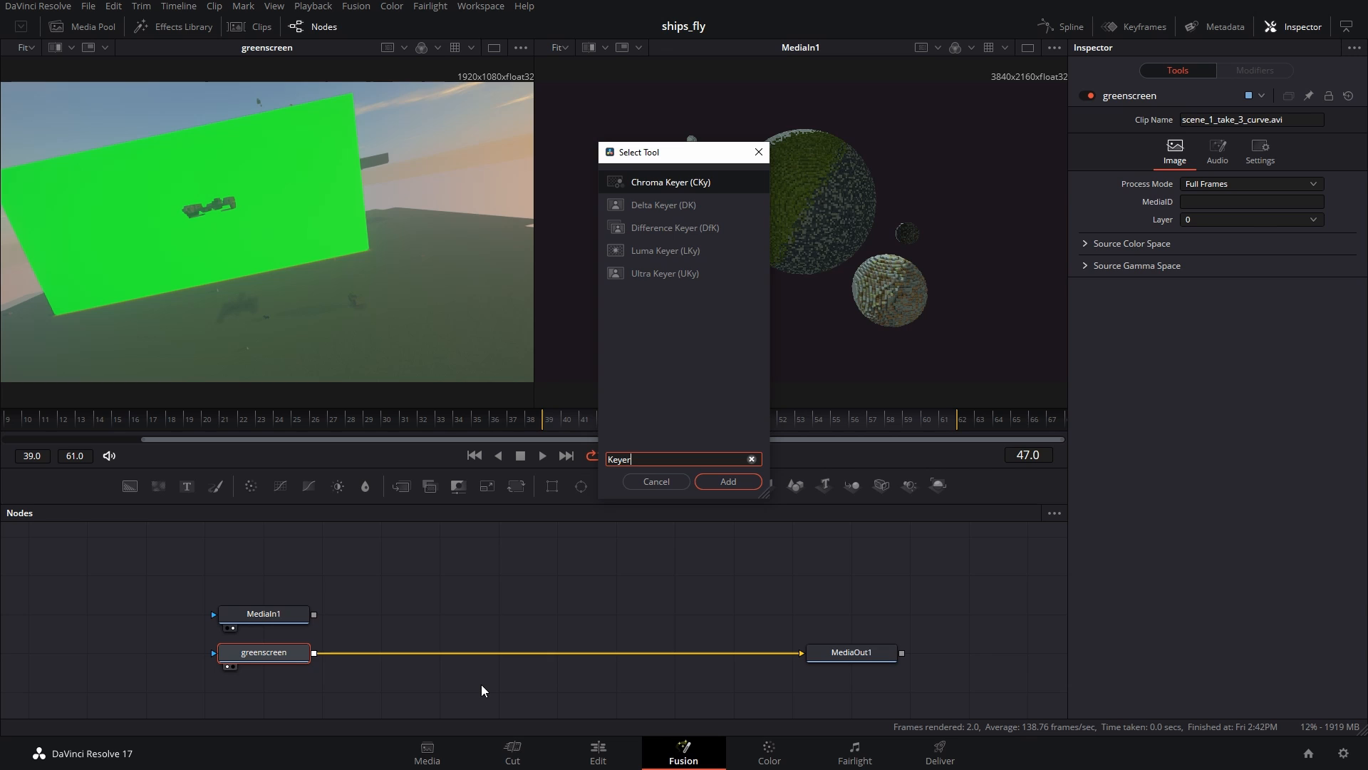
key(BackSpace)
key(BackSpace)
key(BackSpace)
key(BackSpace)
key(BackSpace)
text(UK)
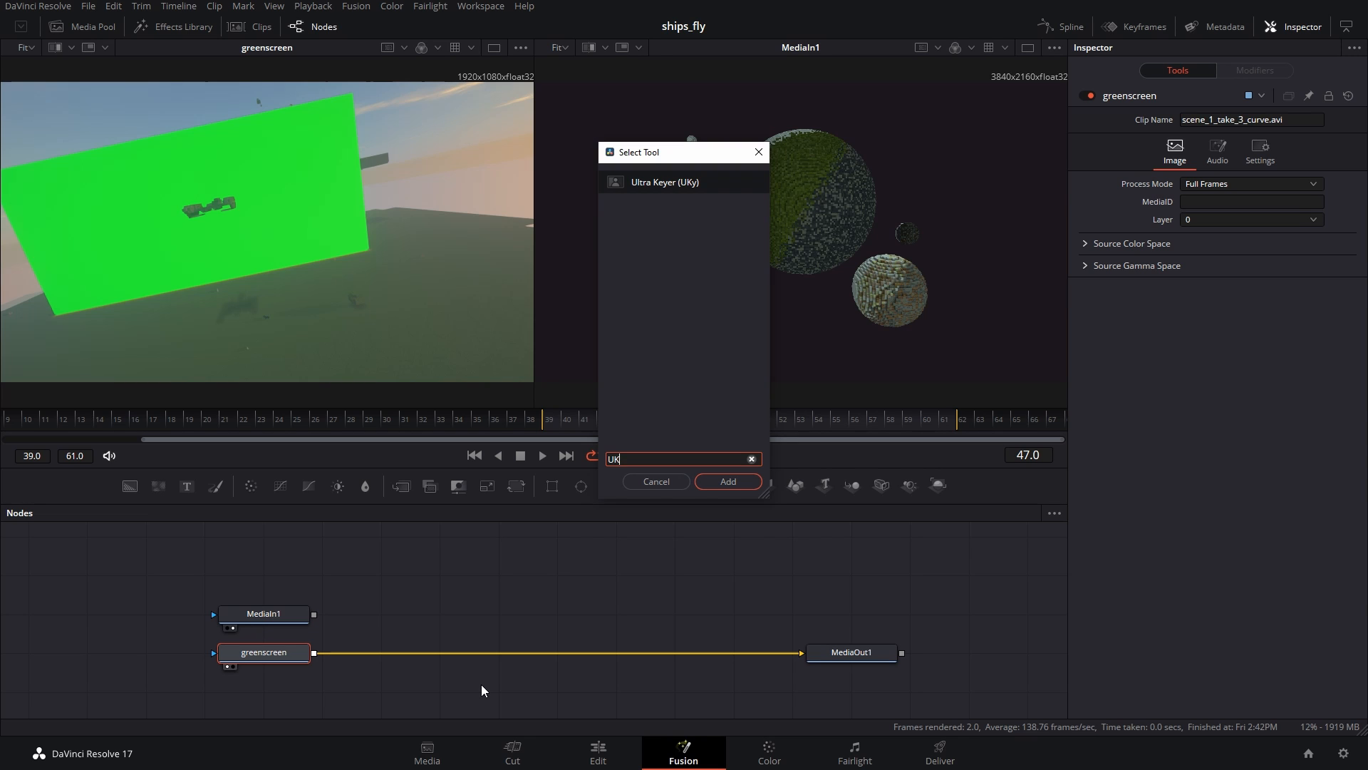
key(Return)
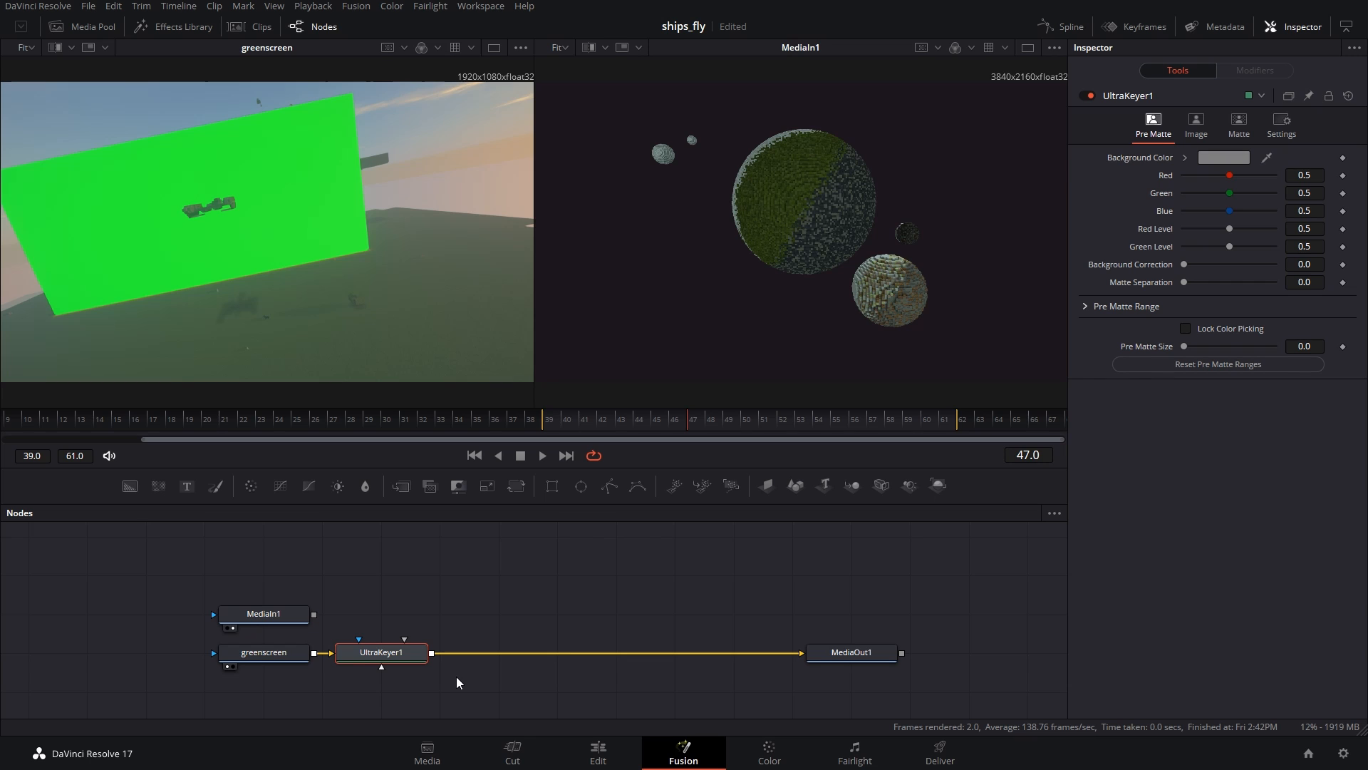
Step: Show the Ultra Keyer in the second viewer and sample the green screen there as its background color
key(2)
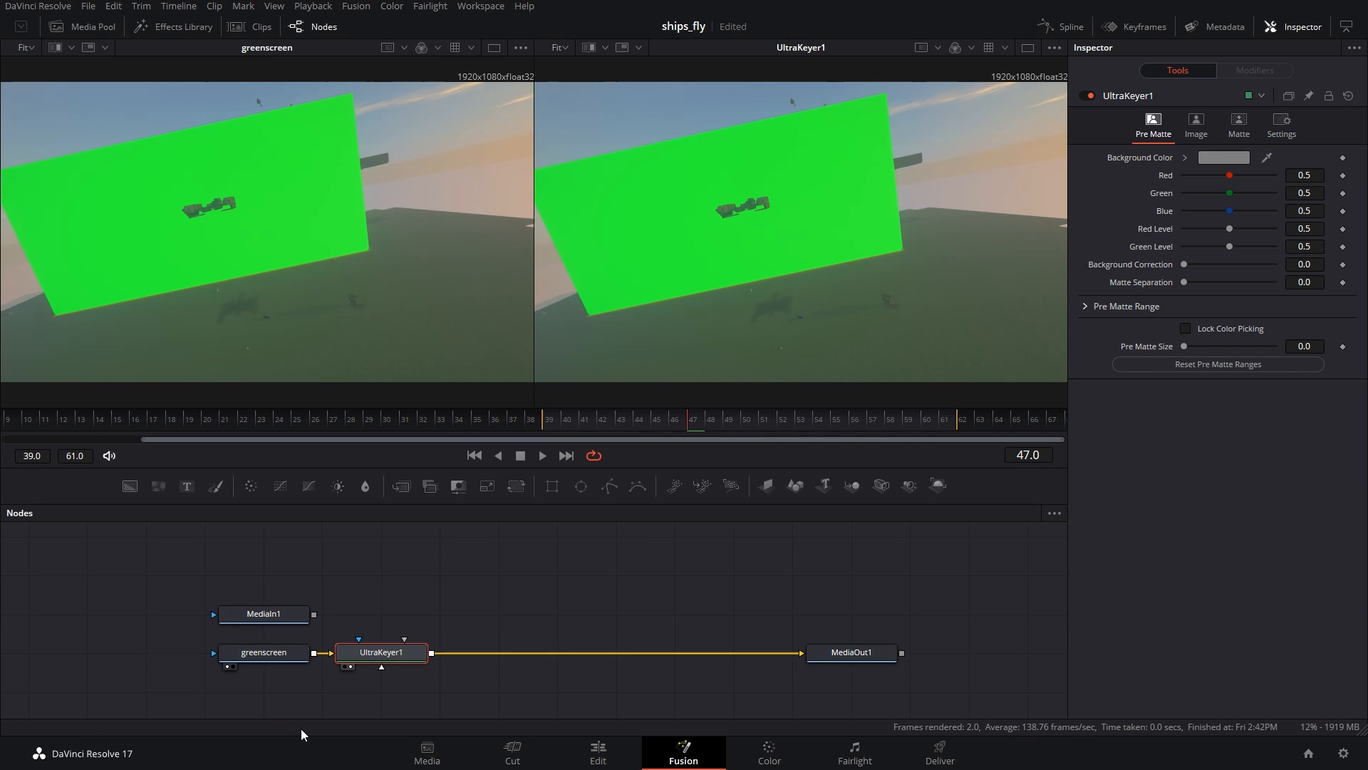
drag(1243, 159, 803, 194)
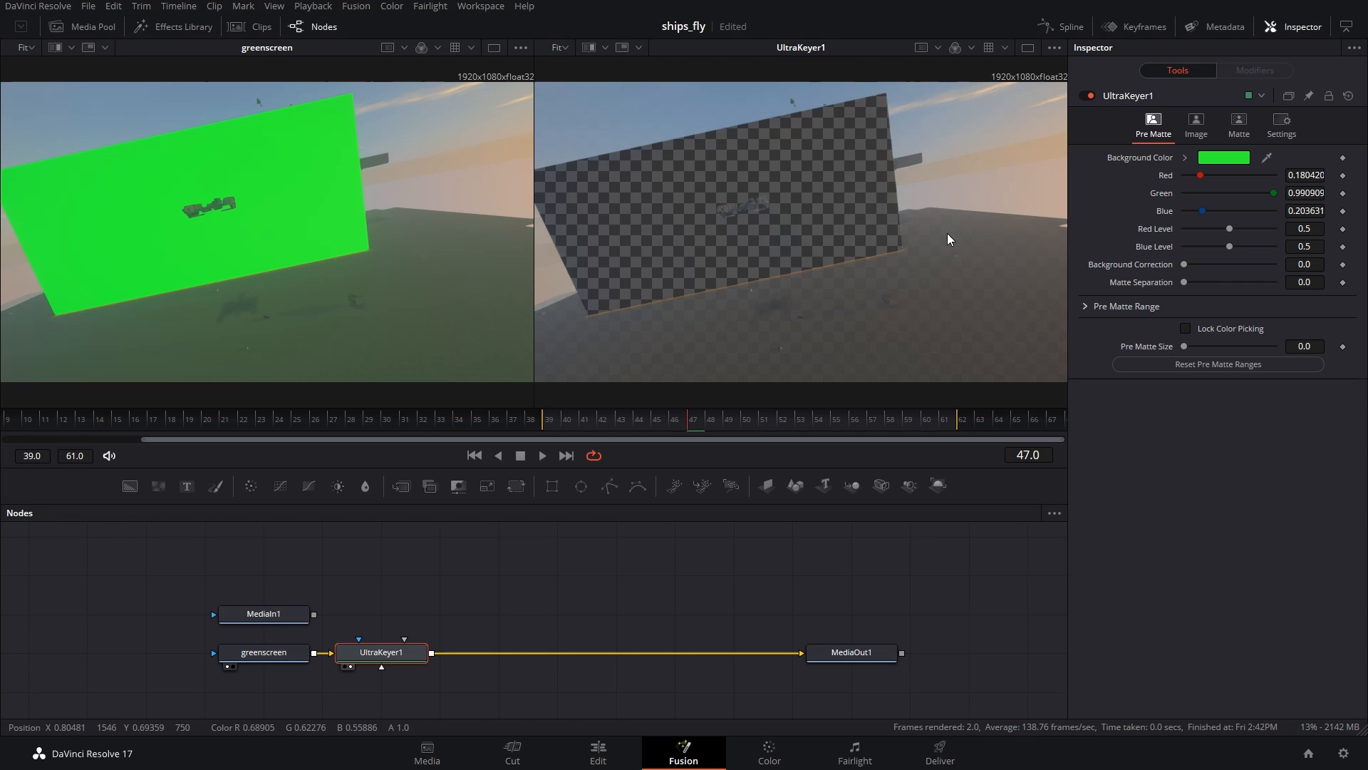
scroll(757, 219, up, 5)
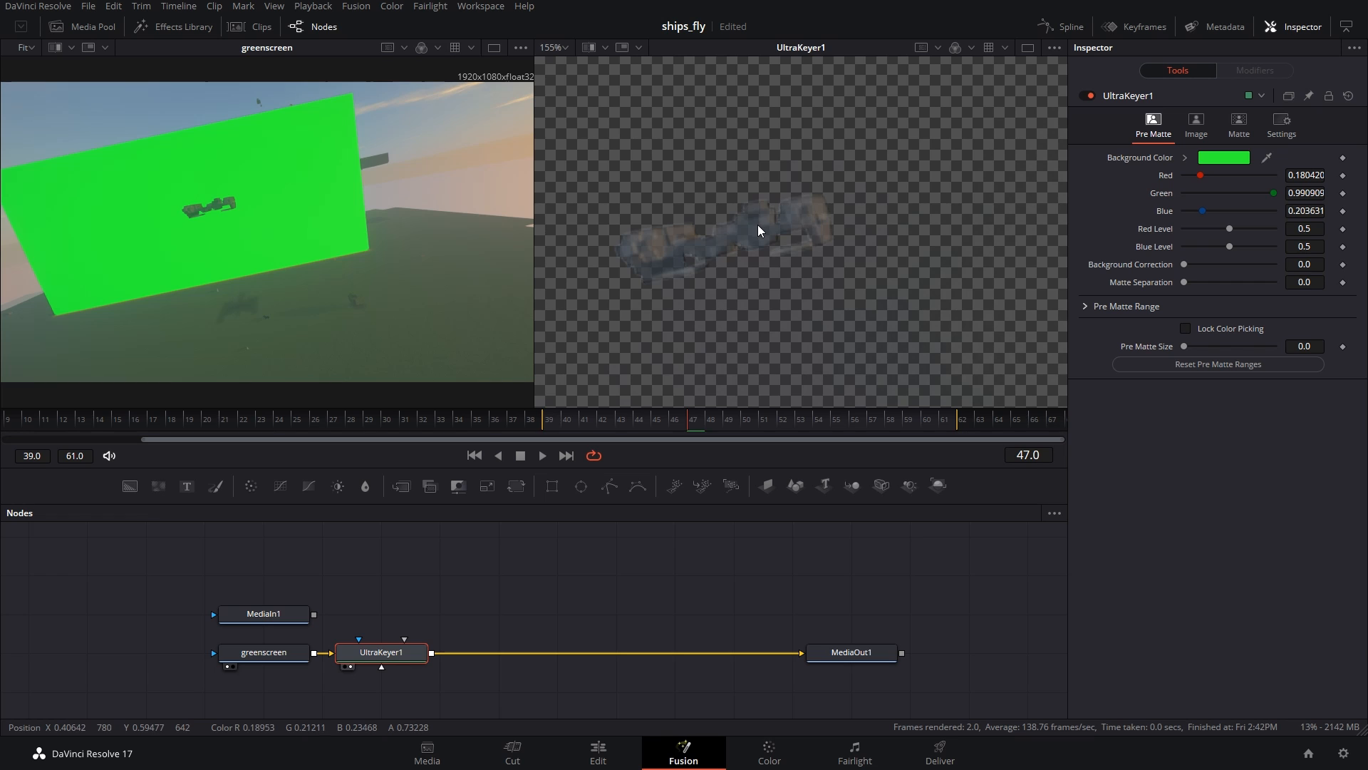
Step: Lower the high threshold of the Ultra Keyer's matte to about 0.678 while checking the ship close up
click(1236, 123)
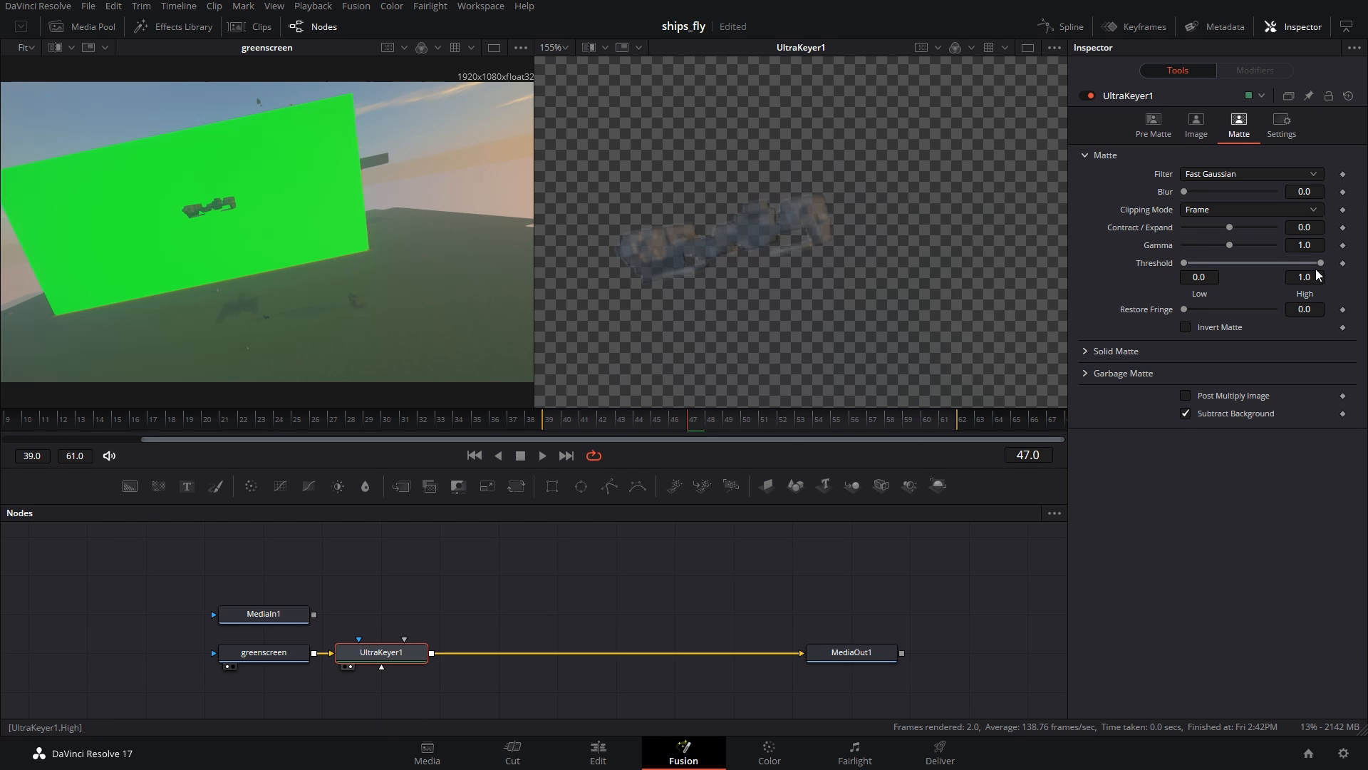
click(1152, 128)
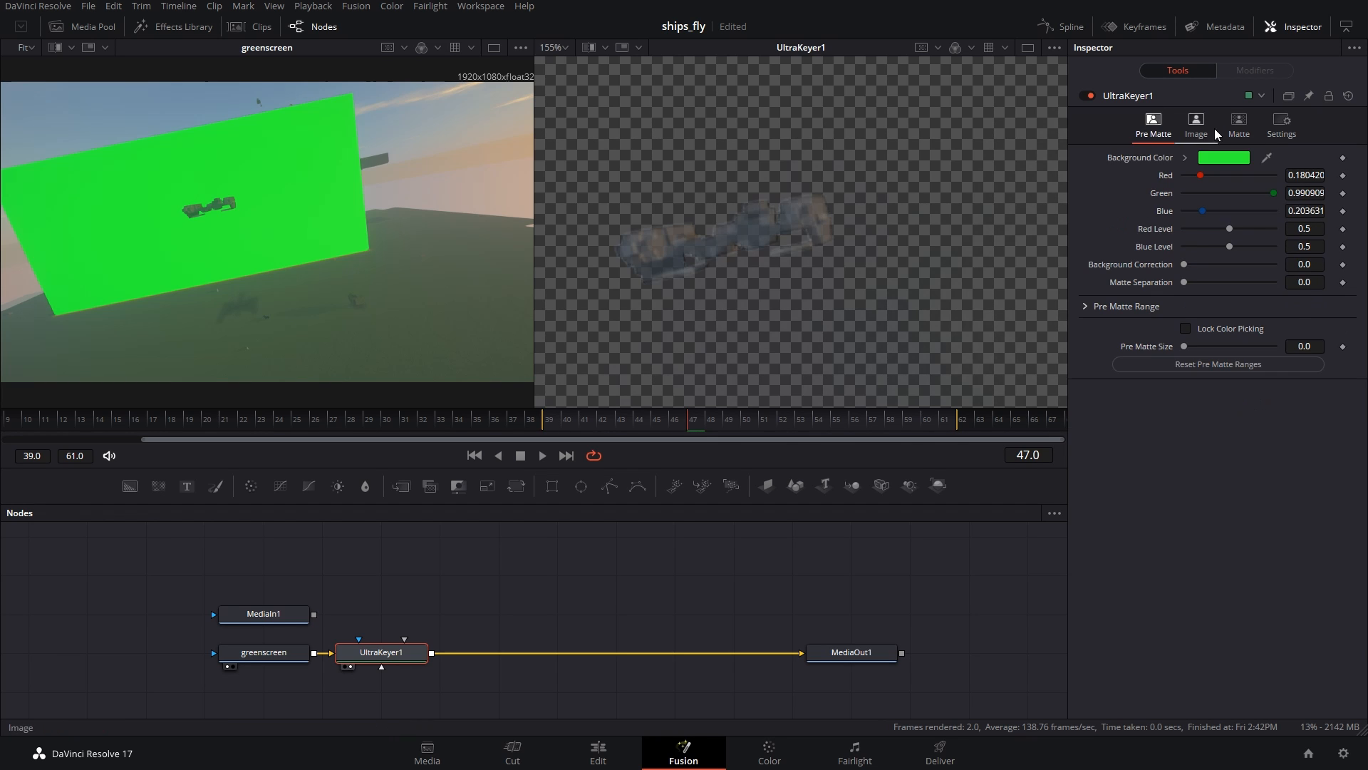
click(1239, 123)
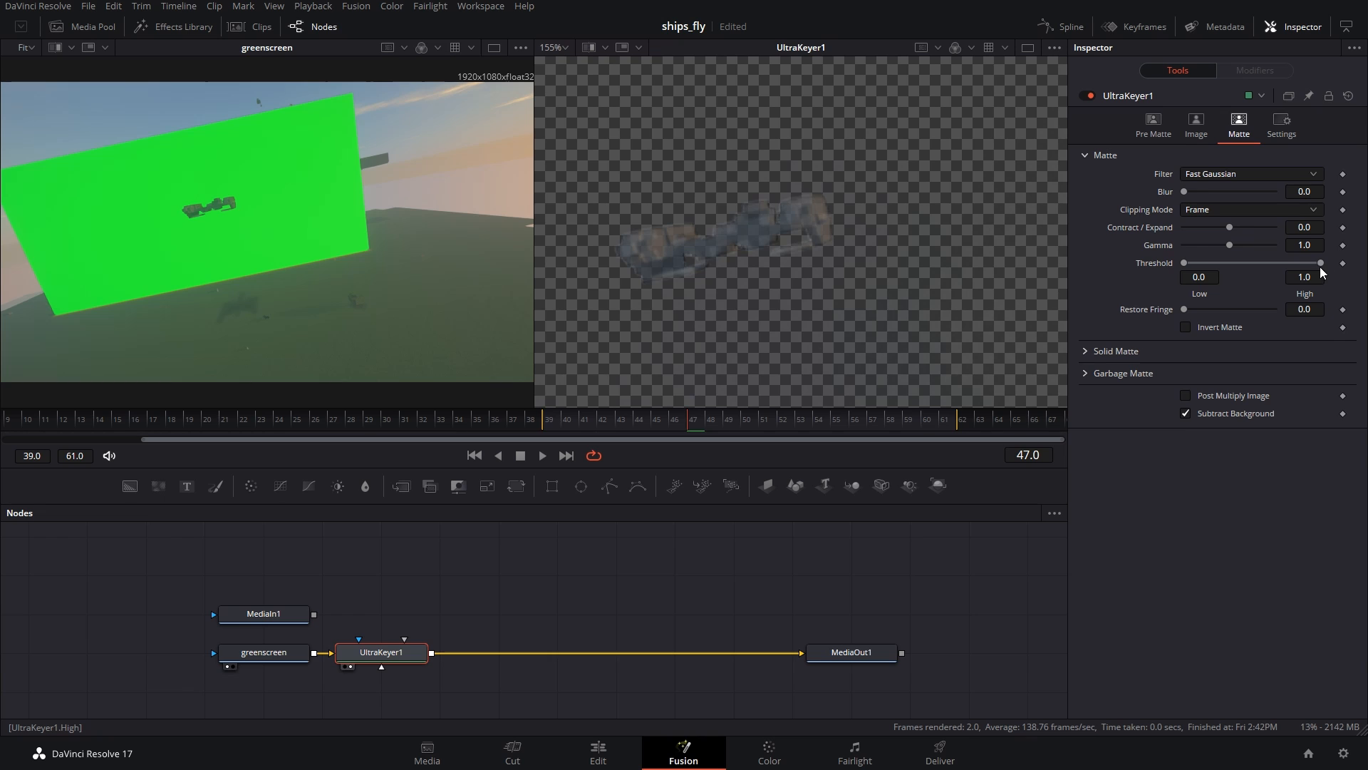
mouse_move(1321, 263)
mouse_down()
mouse_move(1278, 263)
mouse_move(1327, 264)
mouse_up()
scroll(797, 225, up, 5)
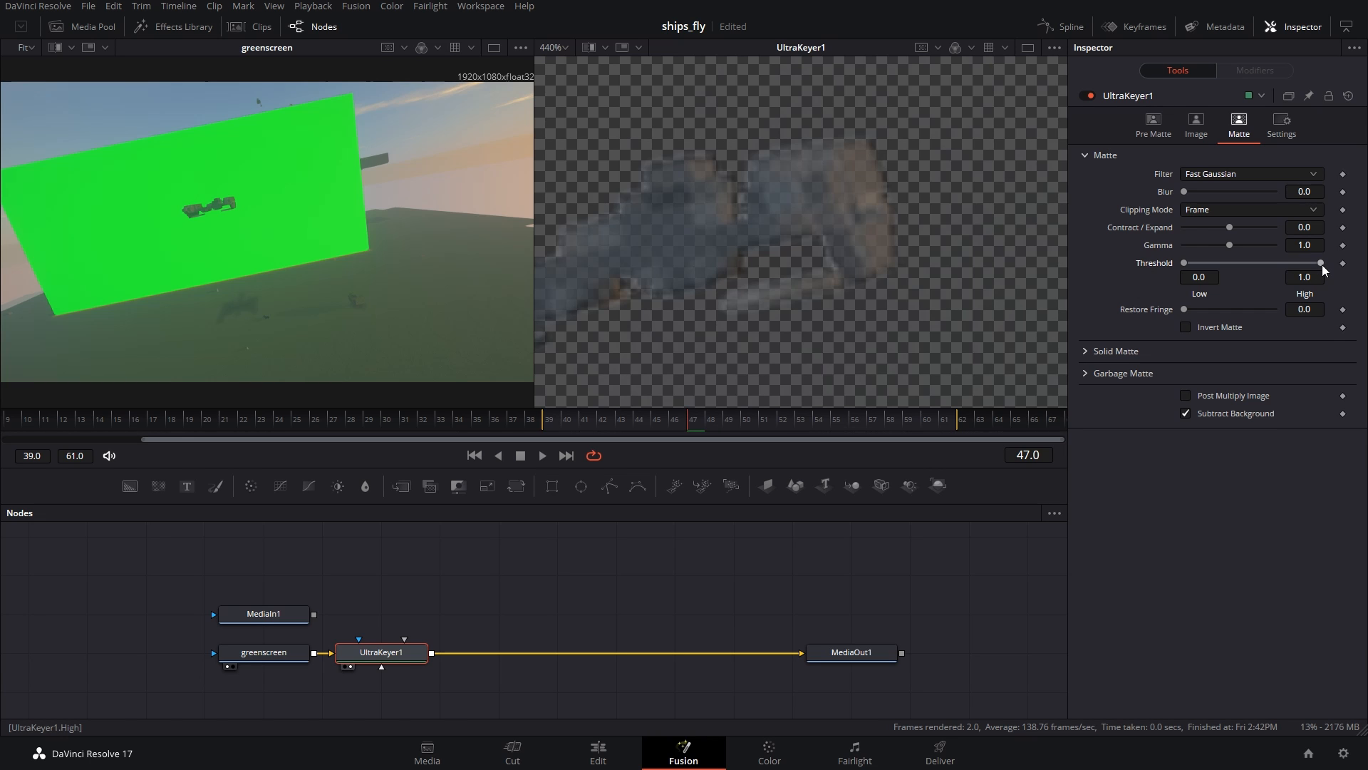
drag(1321, 264, 1281, 264)
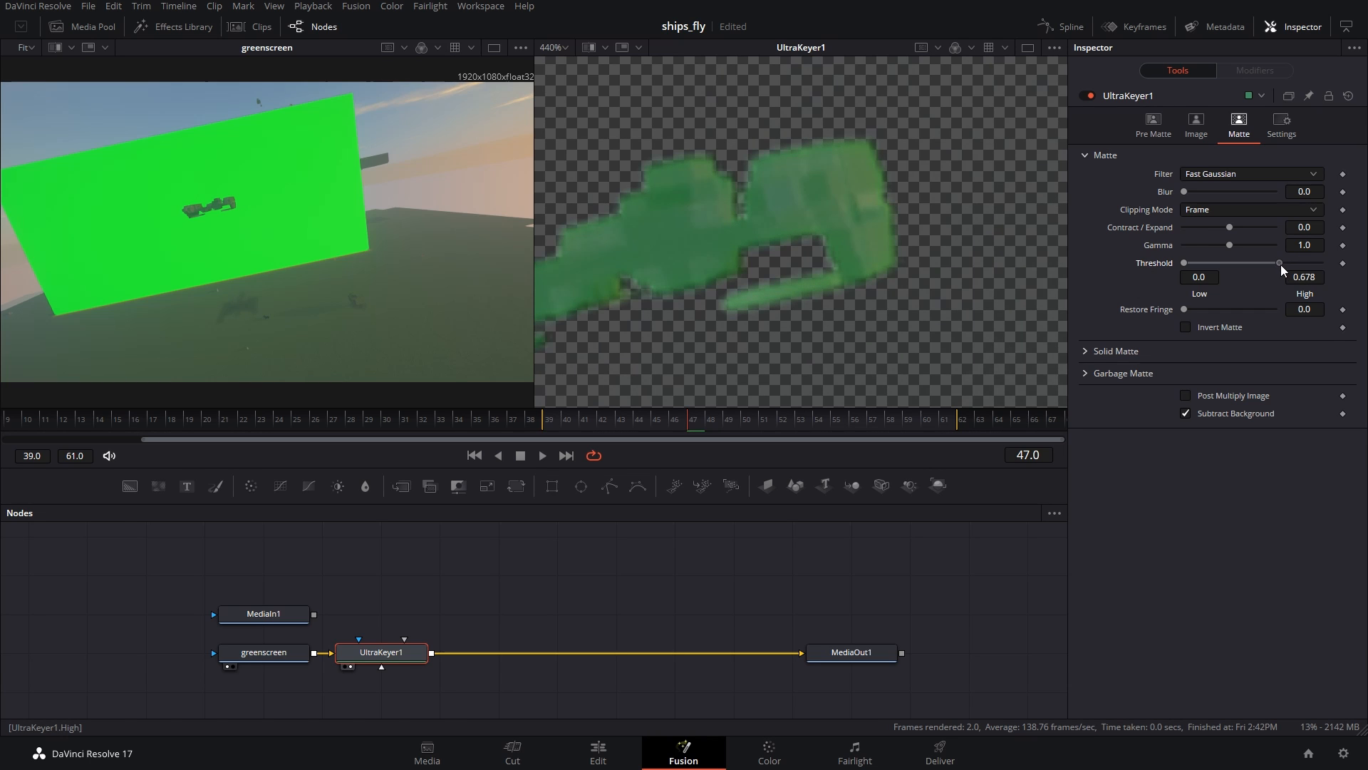
Step: Check the Ultra Keyer's alpha channel in the second viewer, return to color, and raise the matte's low threshold to 0.167
click(969, 49)
click(973, 143)
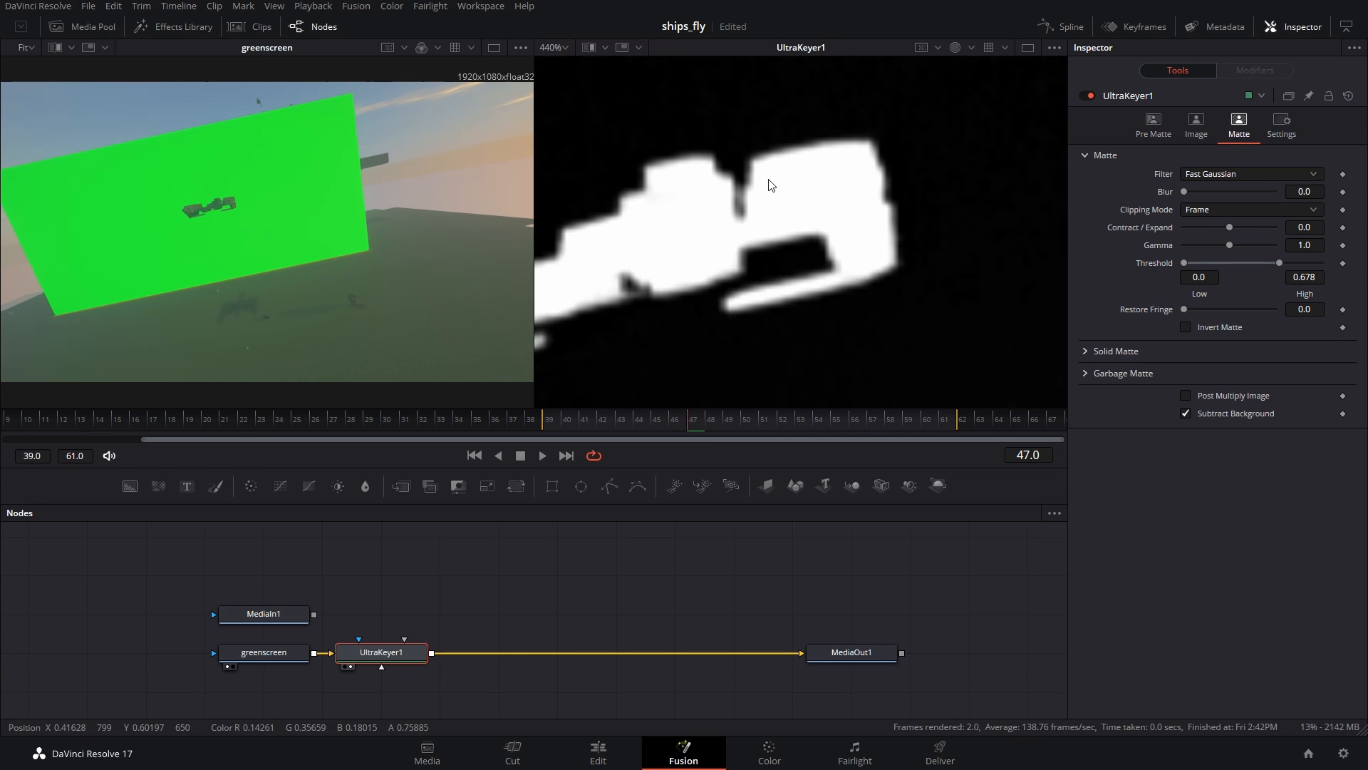
click(971, 50)
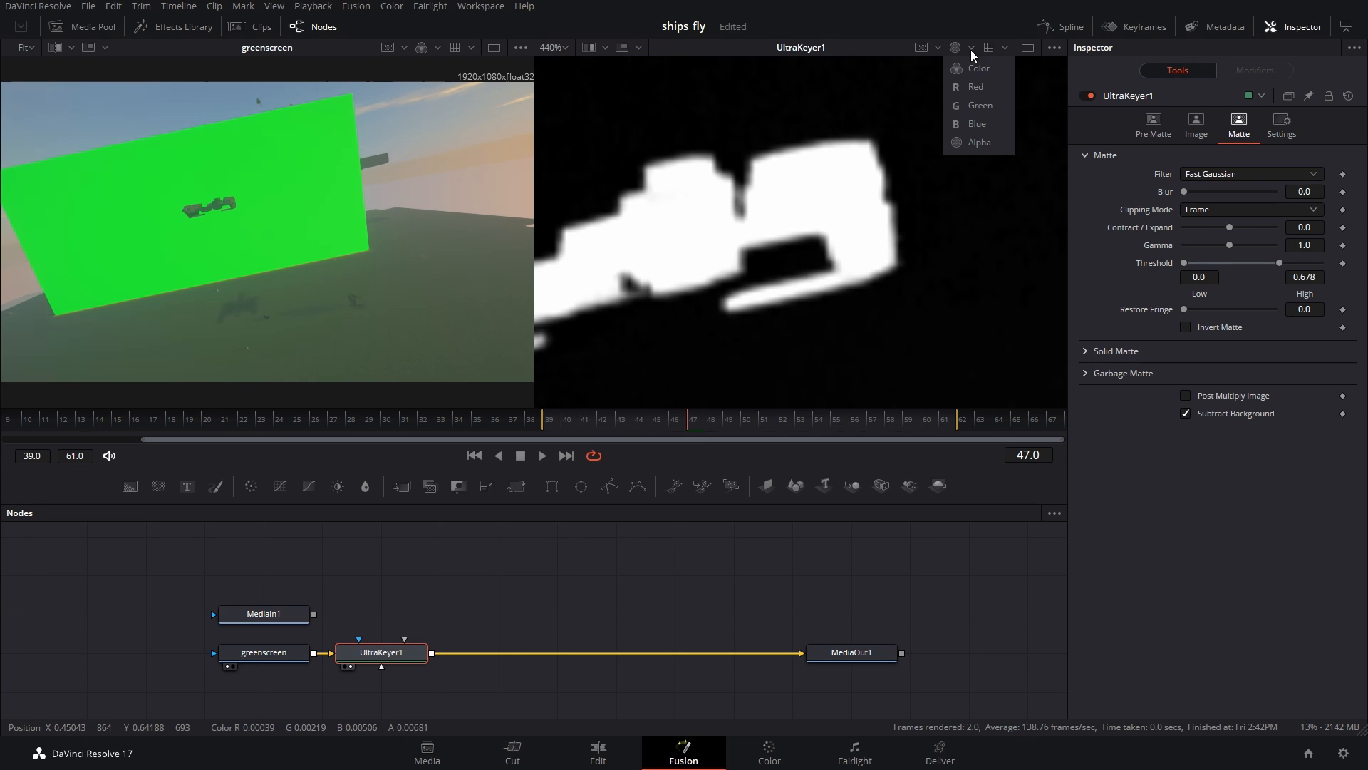
click(970, 68)
drag(1183, 262, 1196, 263)
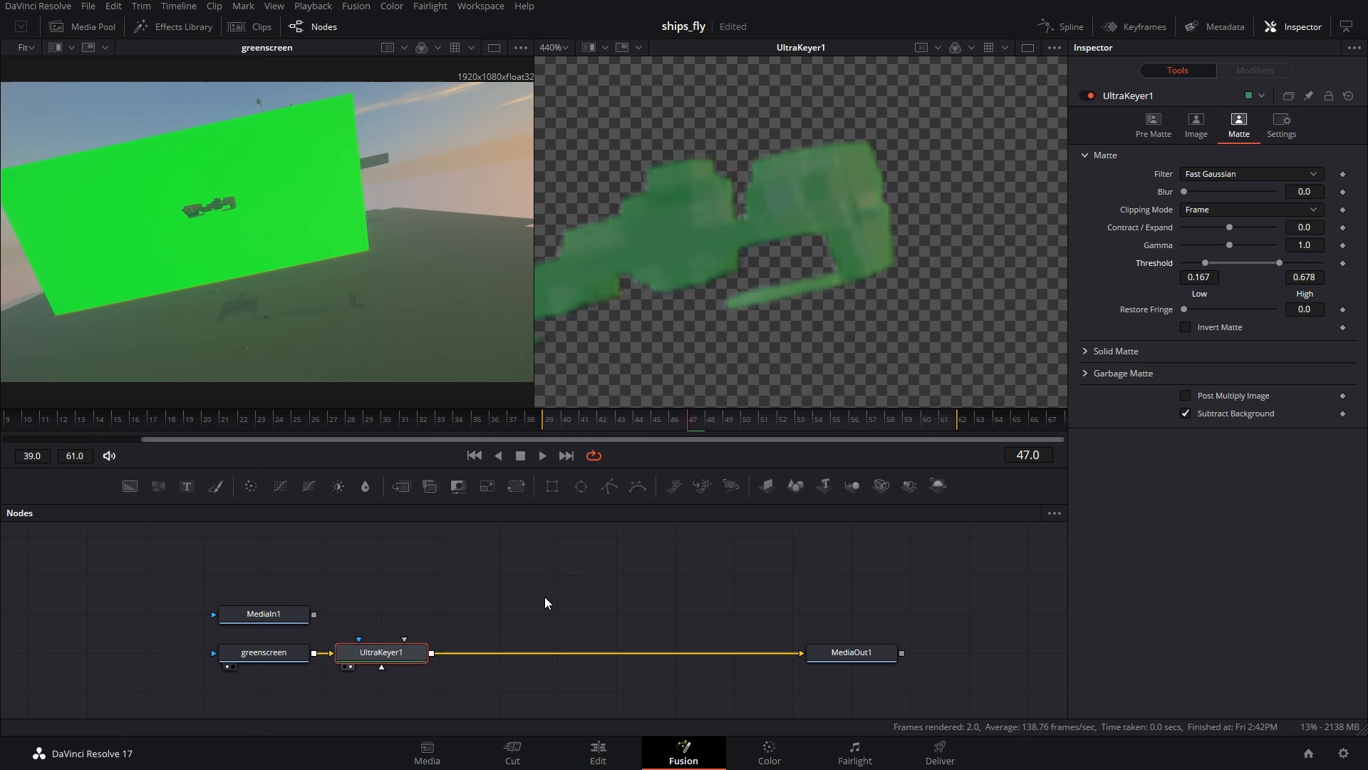
Step: Compare the original greenscreen footage with the Ultra Keyer output in the second viewer
click(255, 653)
key(2)
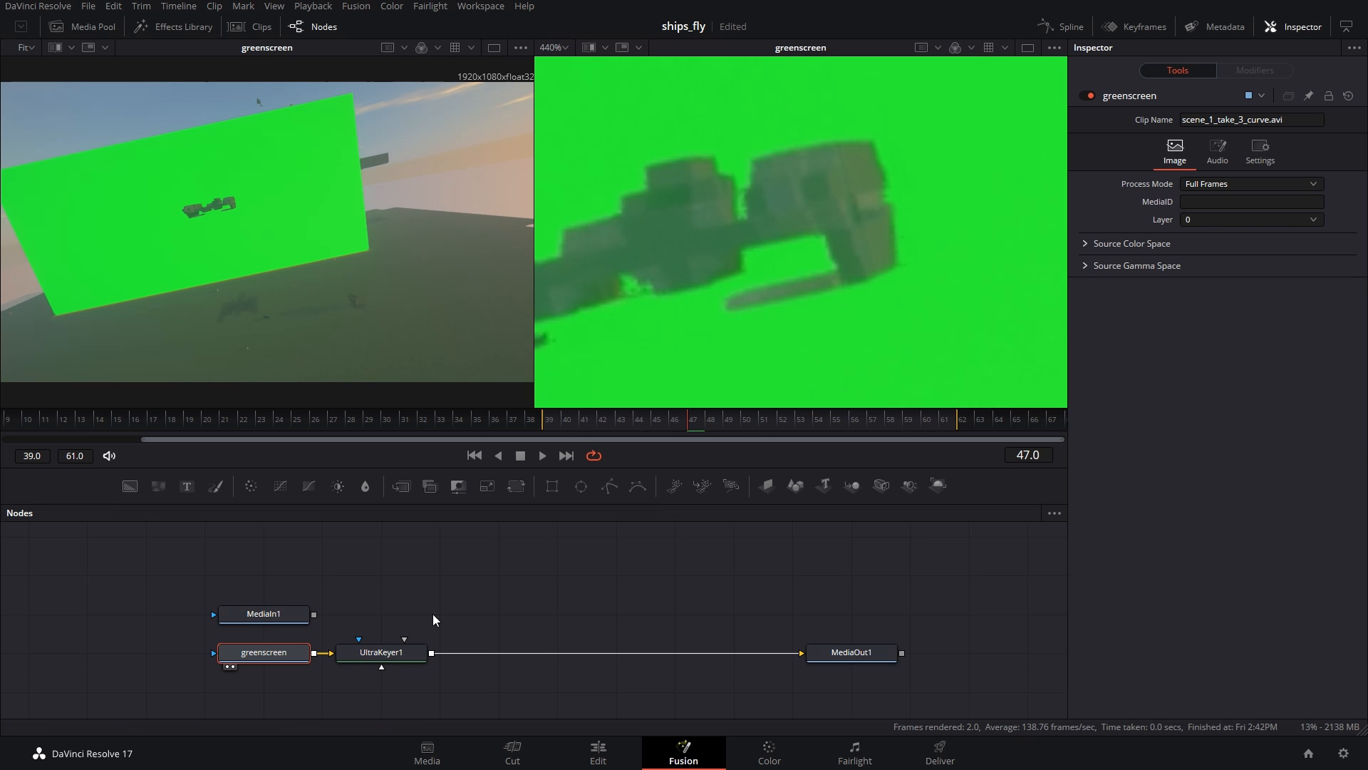
click(412, 650)
key(2)
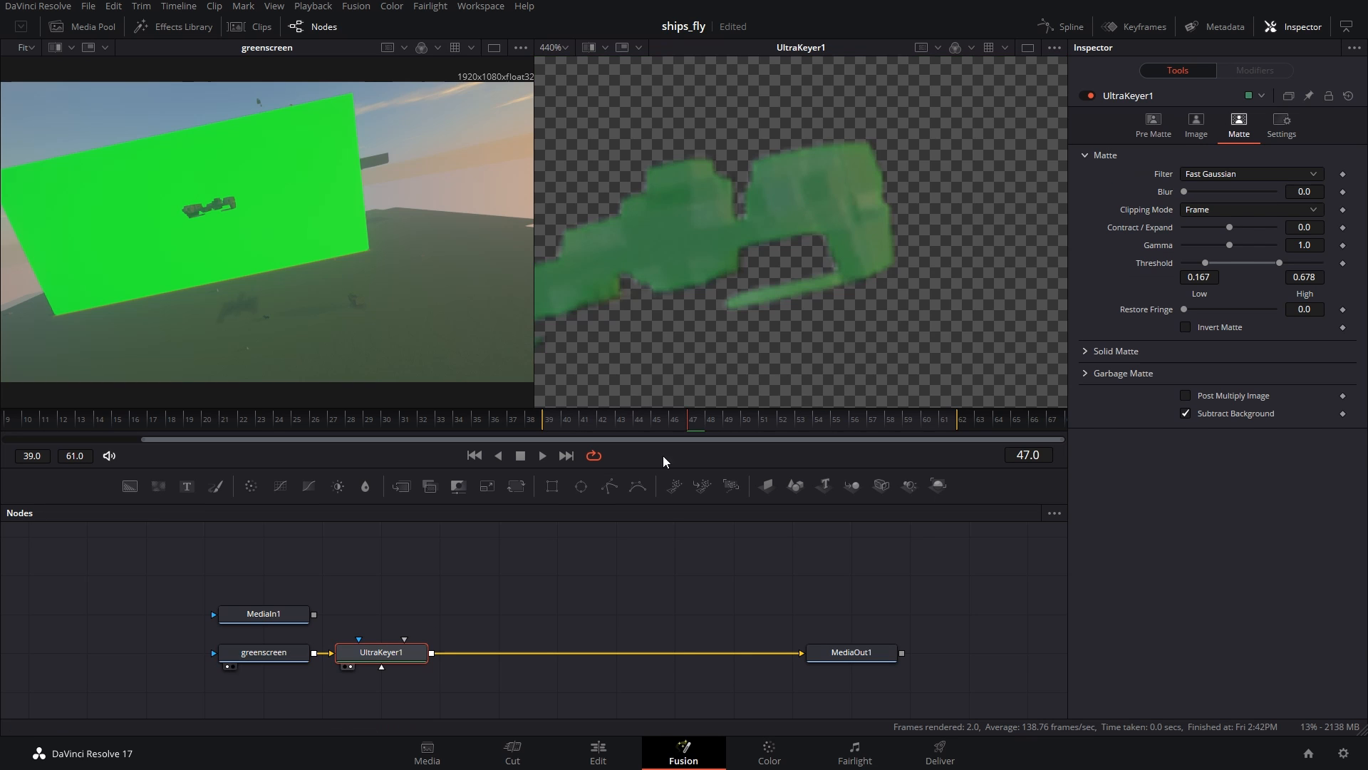
Step: Compare the Ultra Keyer's spill methods, including Burnt and Rare, on the ship and set the spill method to Medium
click(1196, 137)
click(1244, 171)
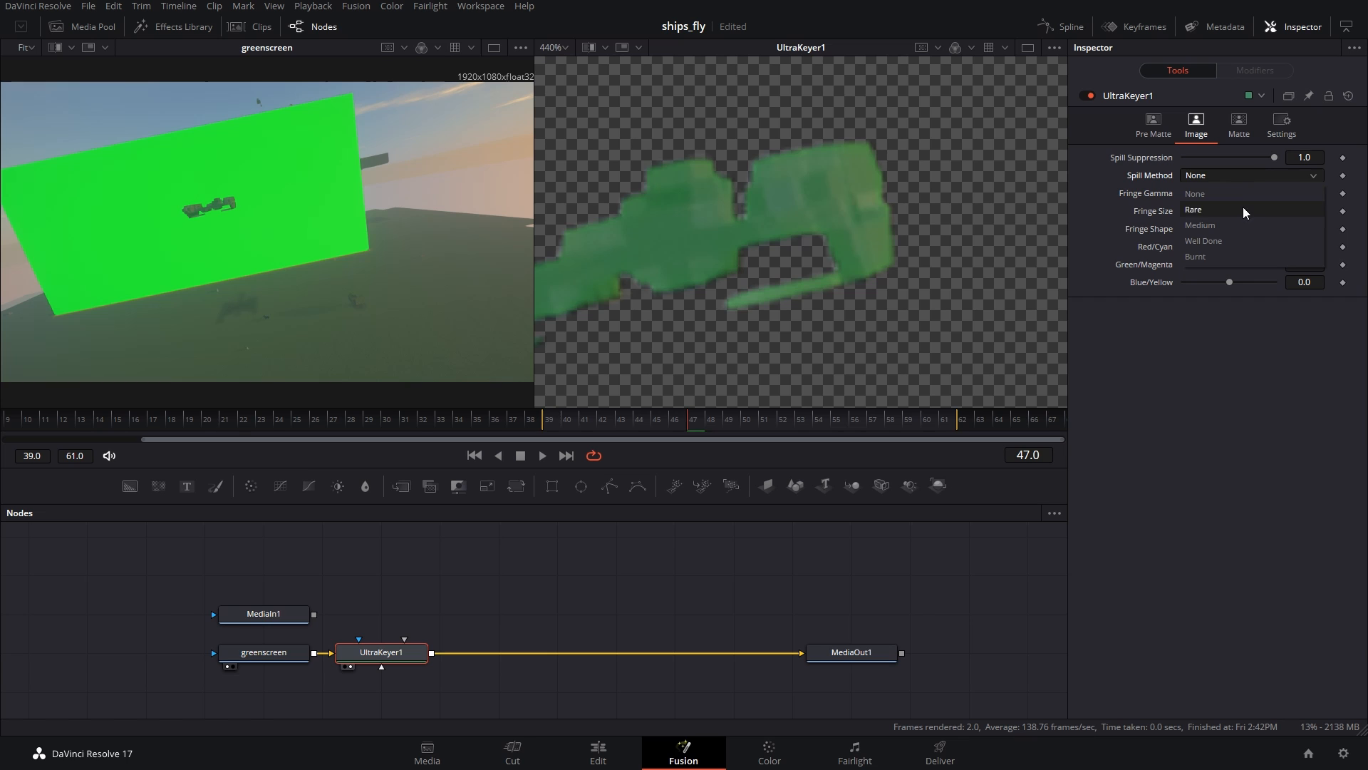
click(1242, 193)
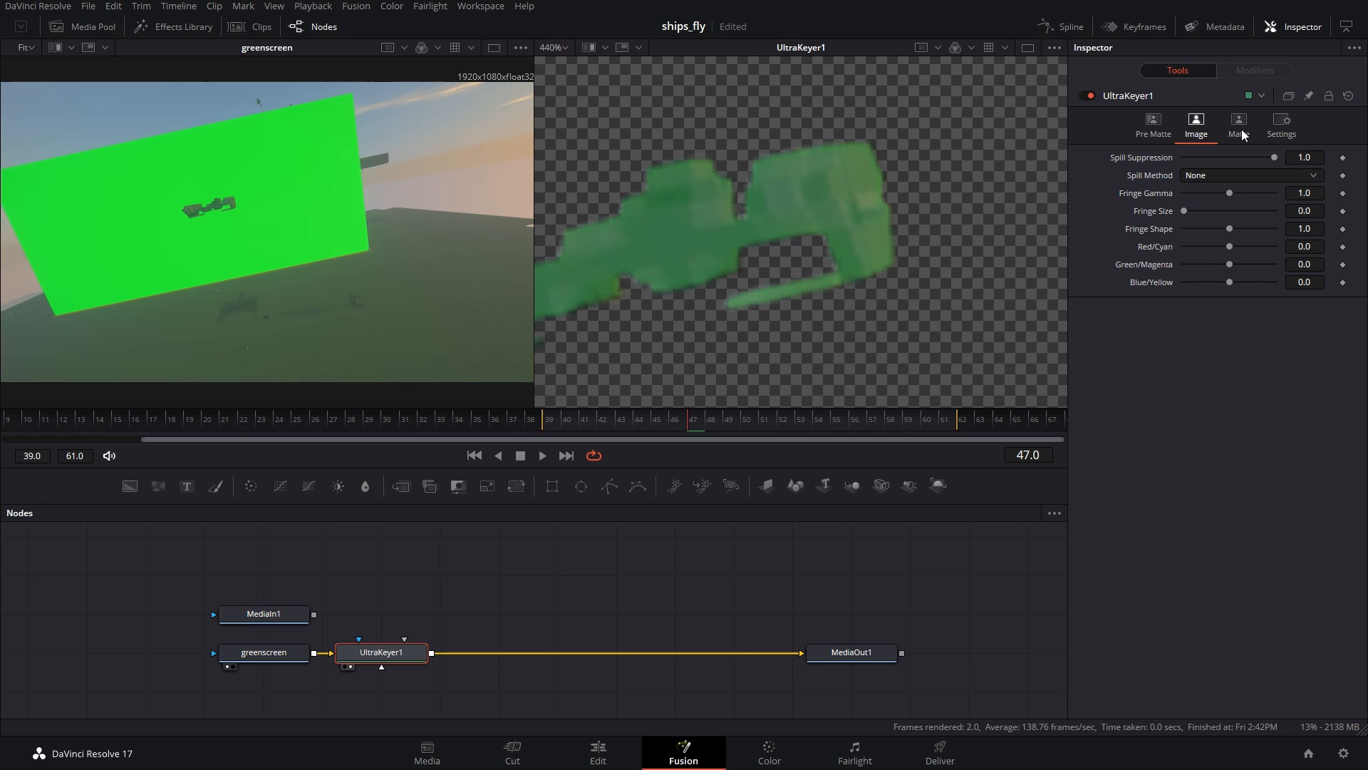
click(1200, 130)
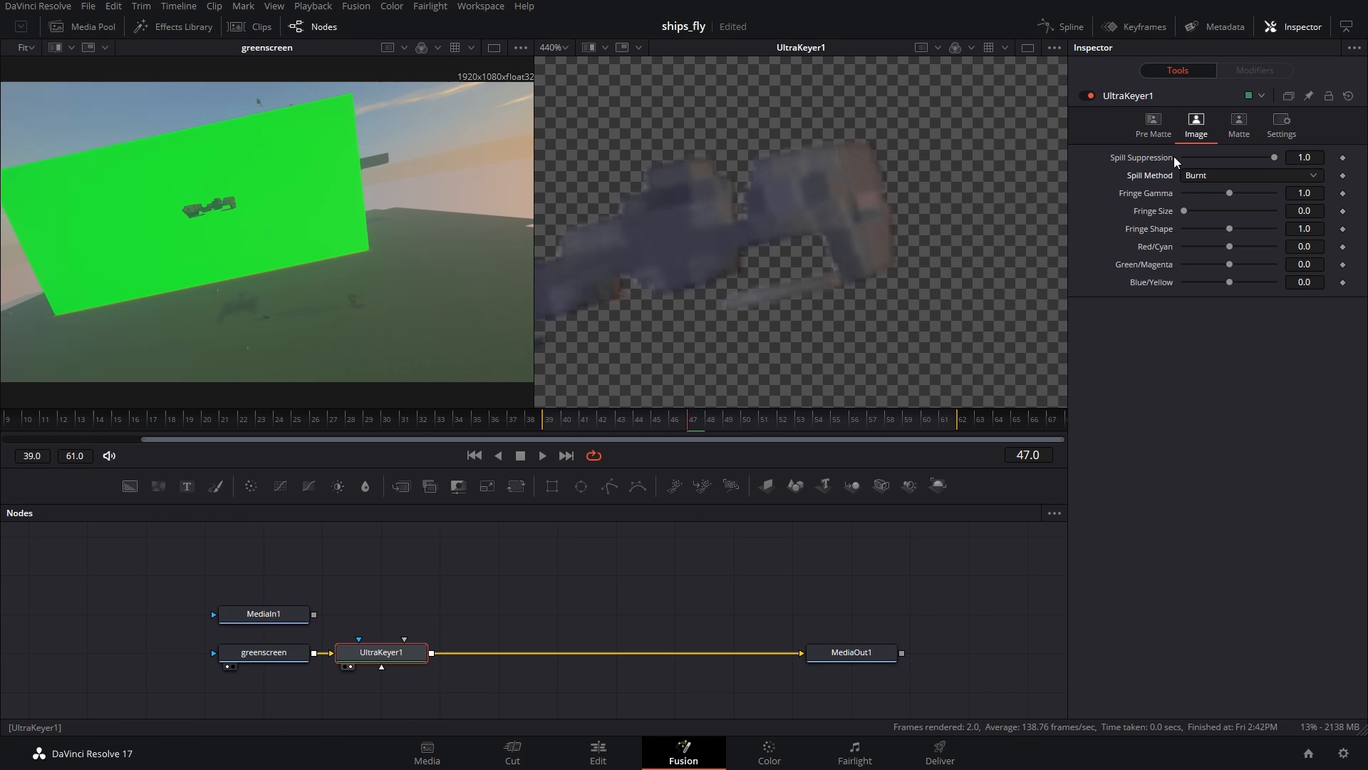
click(1211, 180)
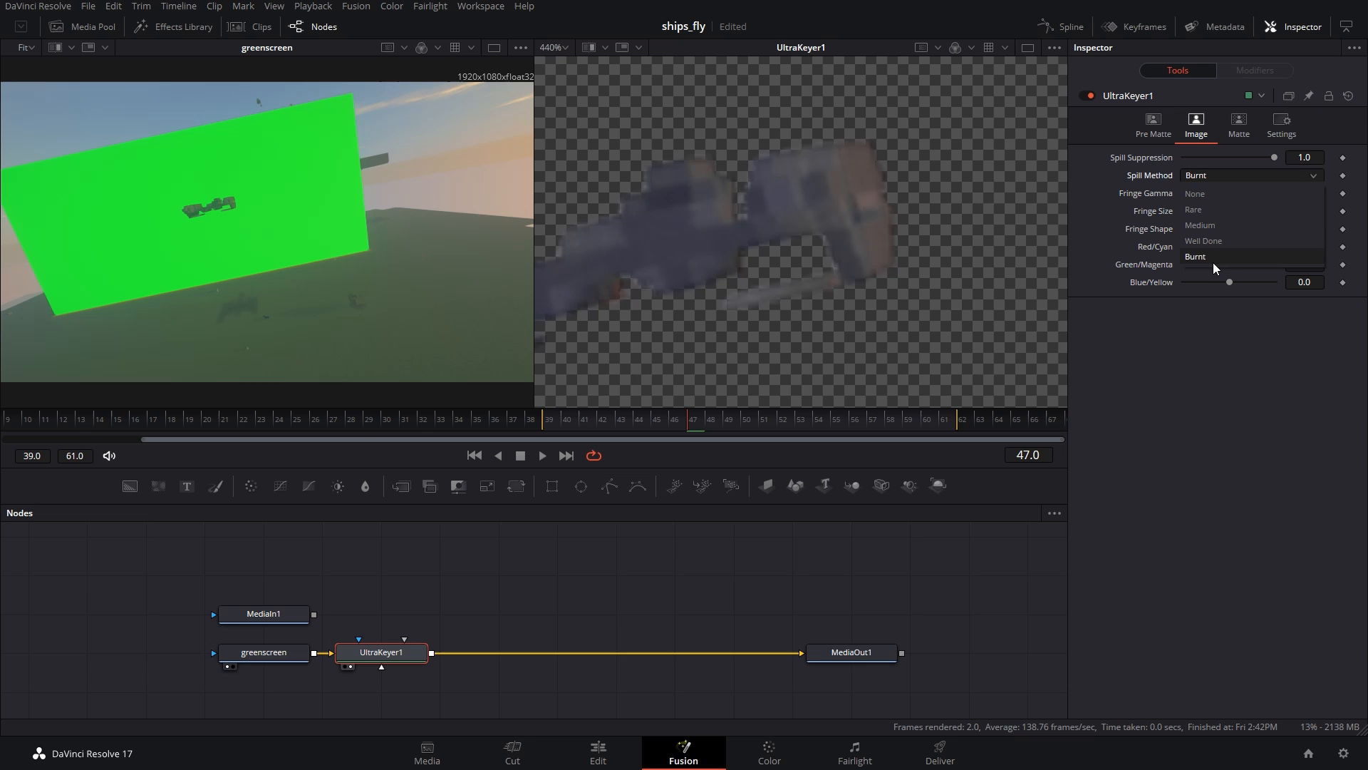
click(1211, 226)
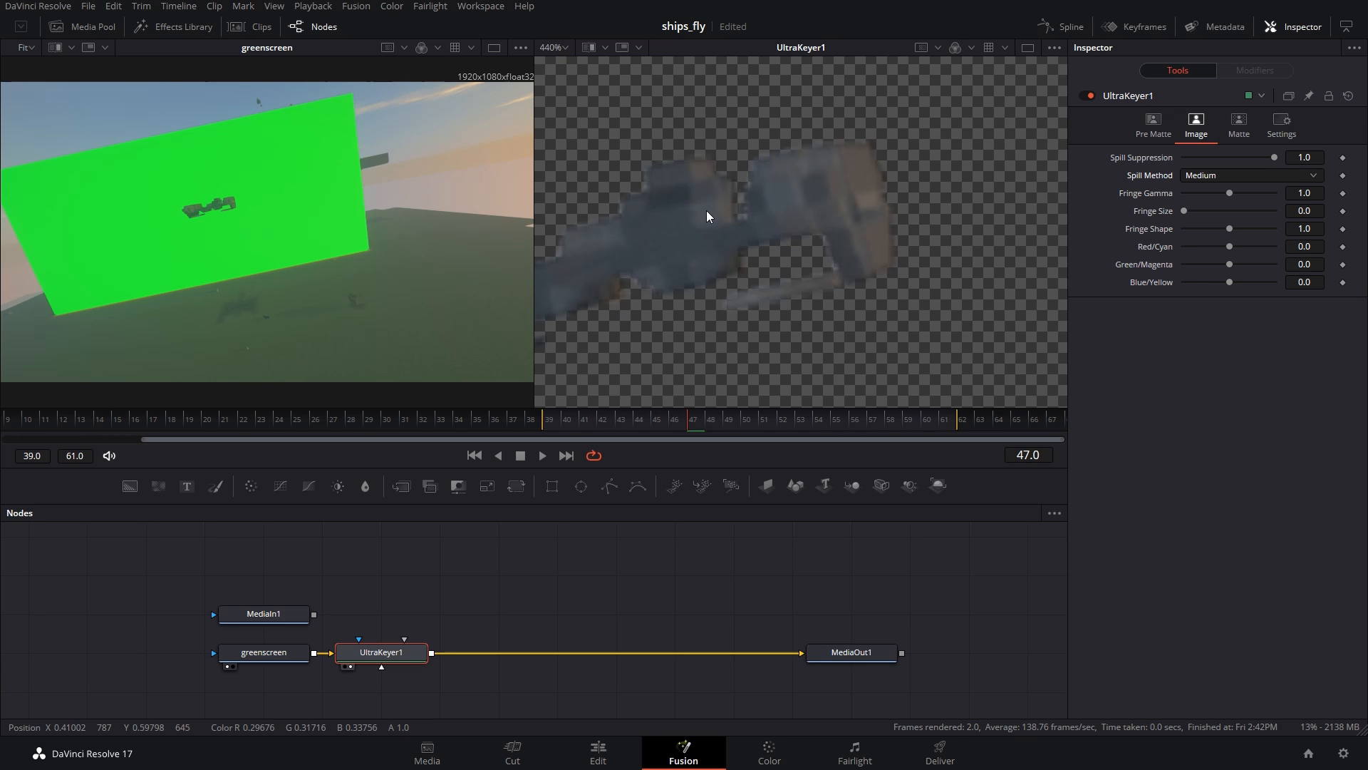
click(1231, 171)
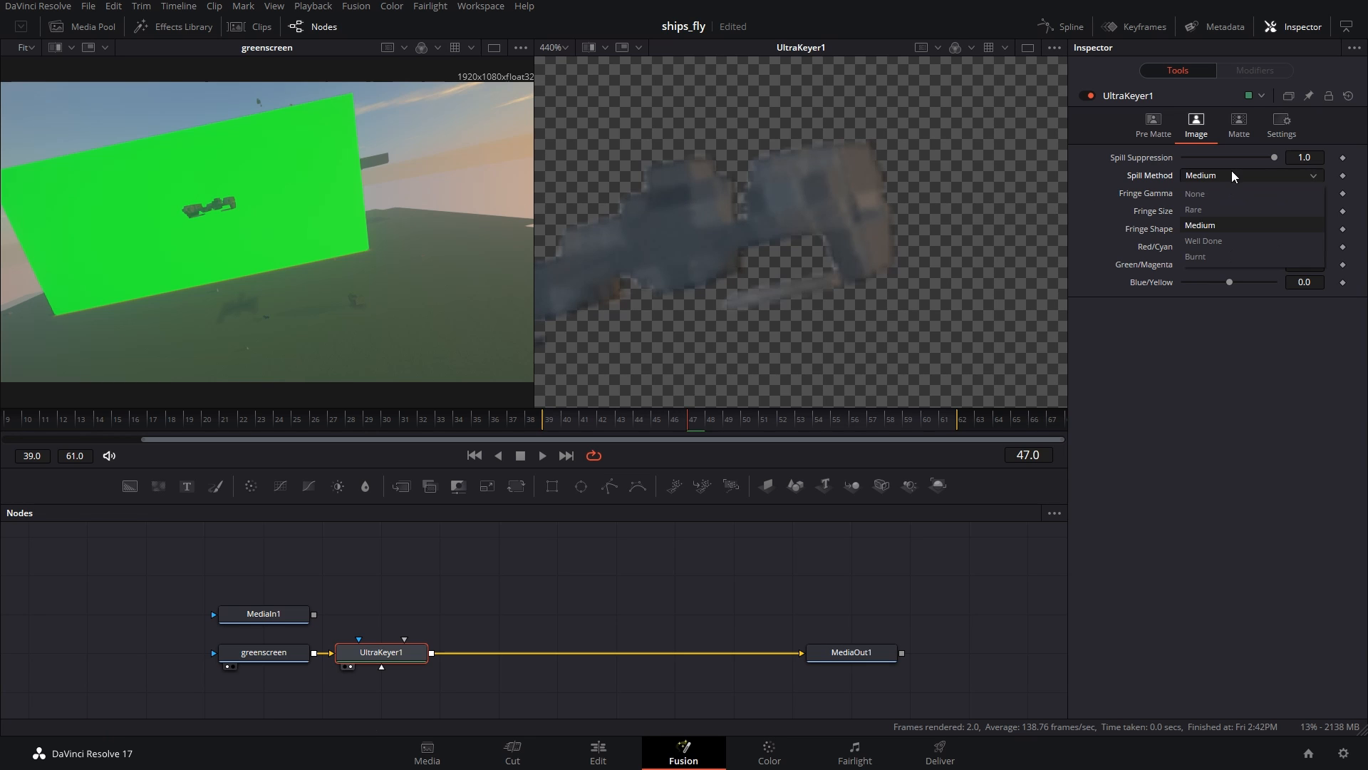
click(1221, 208)
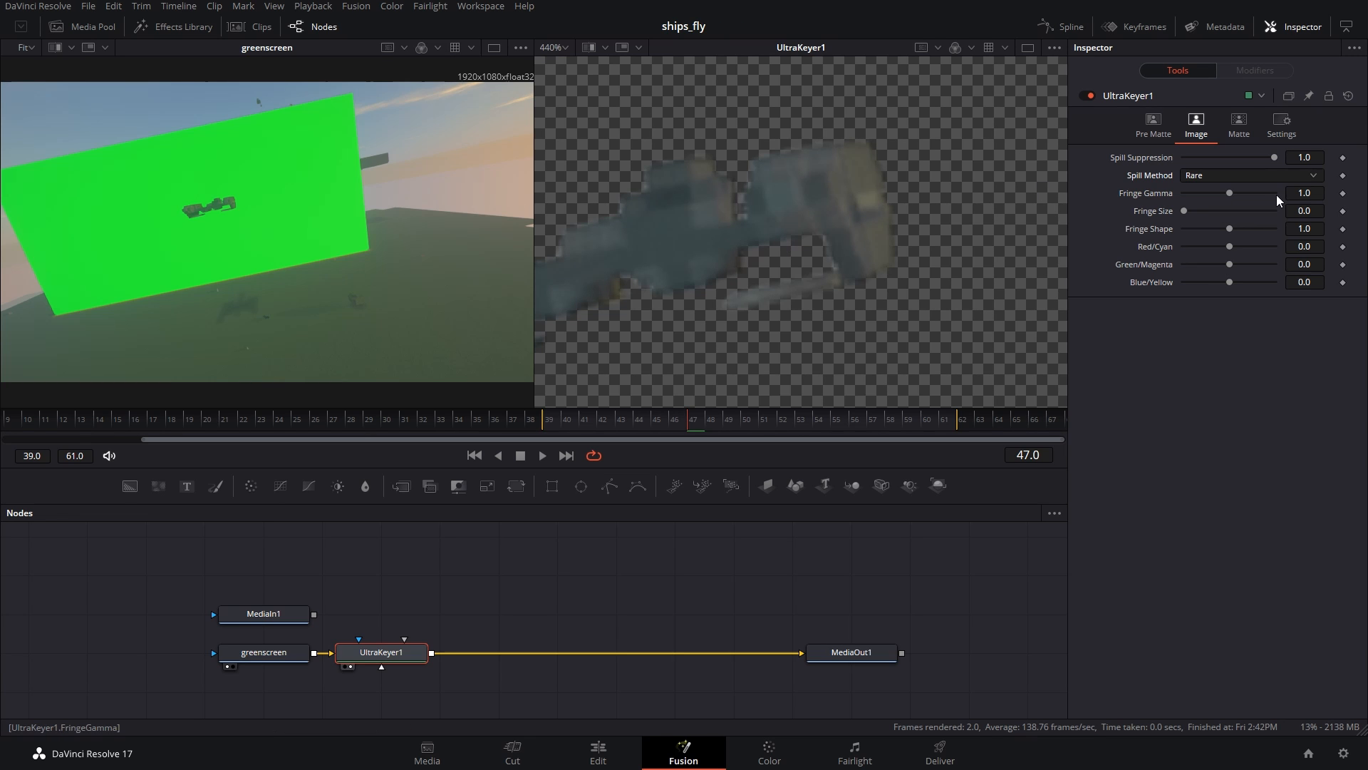
click(1277, 176)
click(1252, 225)
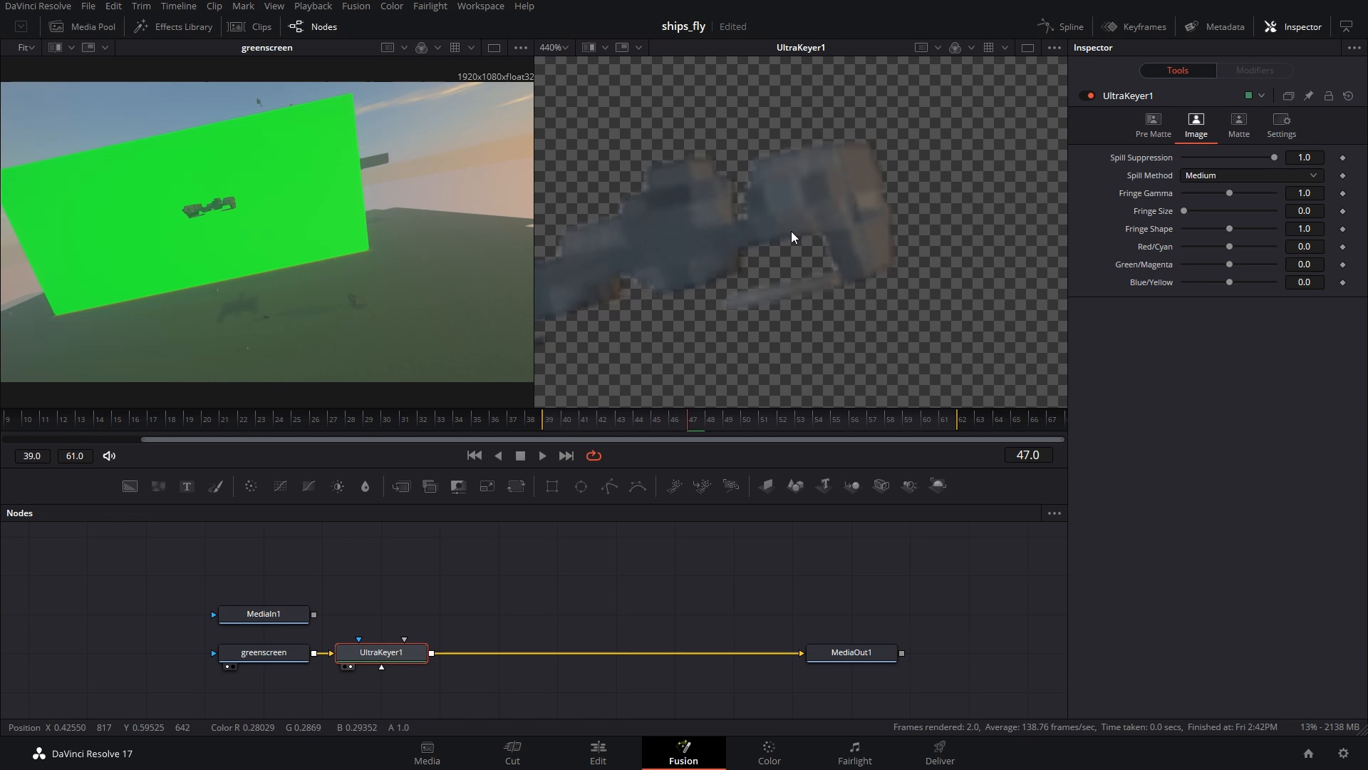
Step: Merge the Ultra Keyer output over the MediaIn1 background image and show the merge in the second viewer
scroll(812, 224, down, 3)
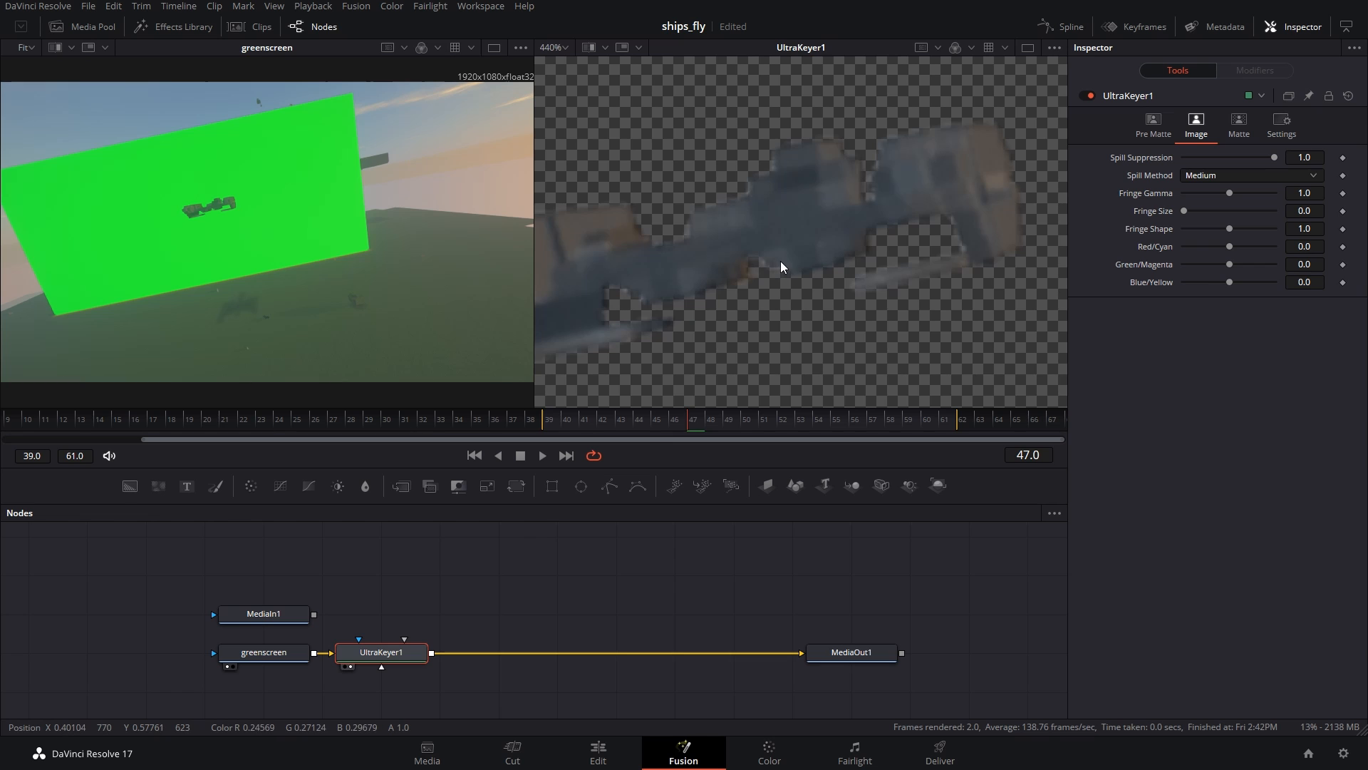
scroll(780, 262, down, 2)
scroll(780, 262, up, 4)
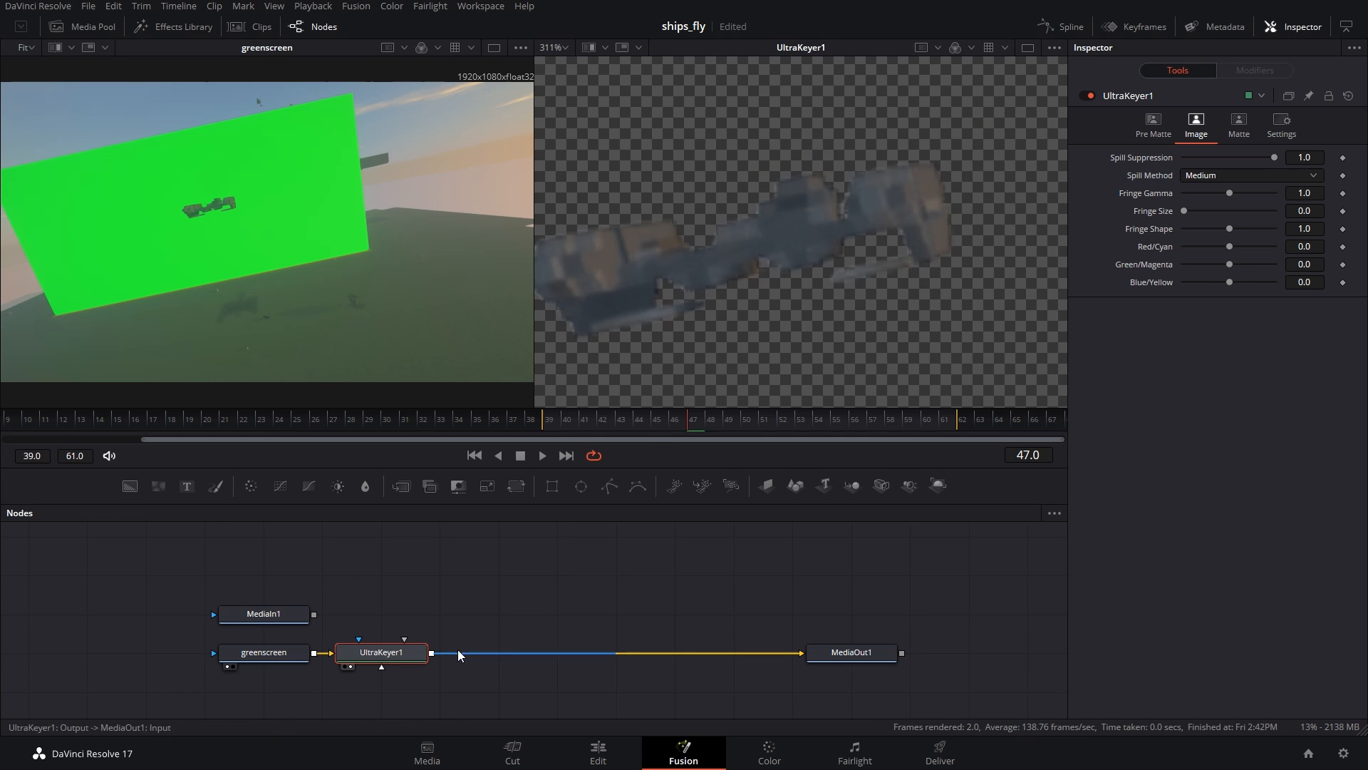
drag(432, 655, 315, 617)
key(2)
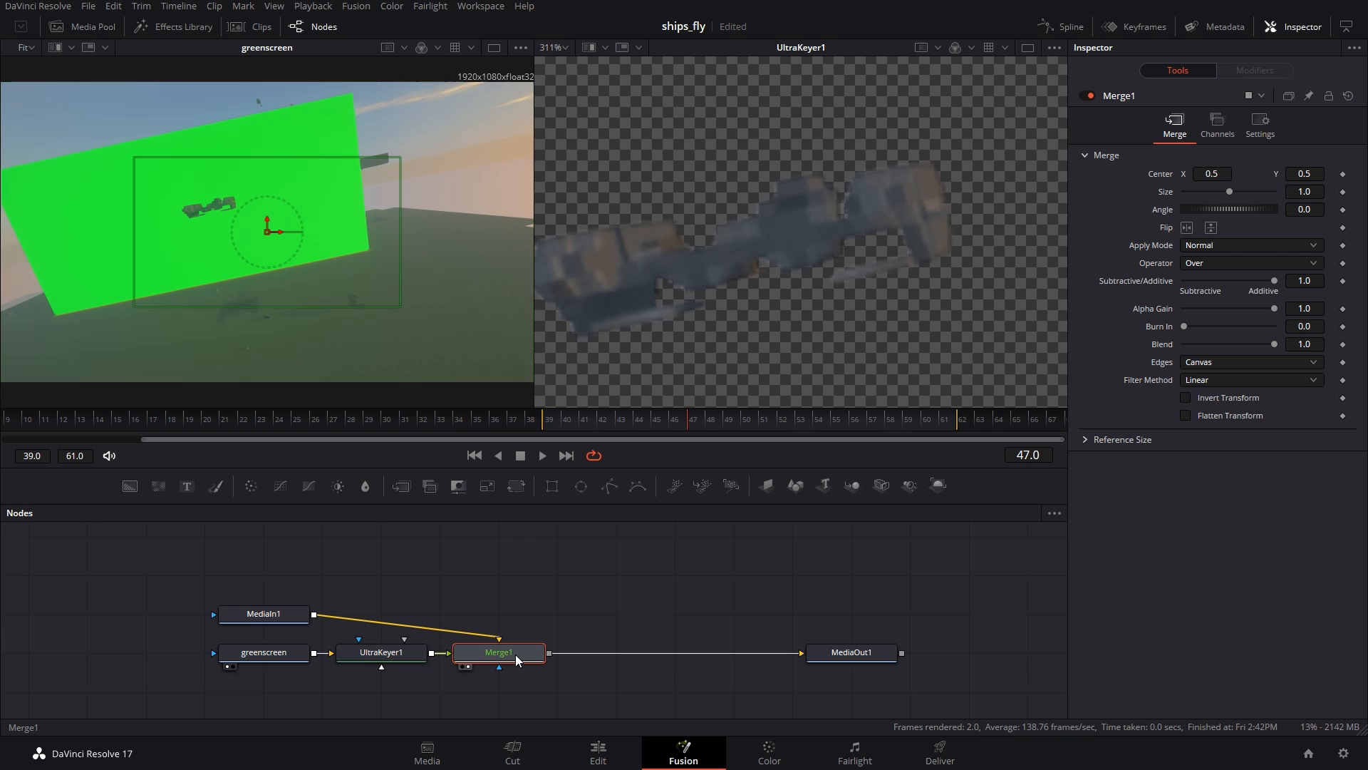
scroll(873, 283, down, 5)
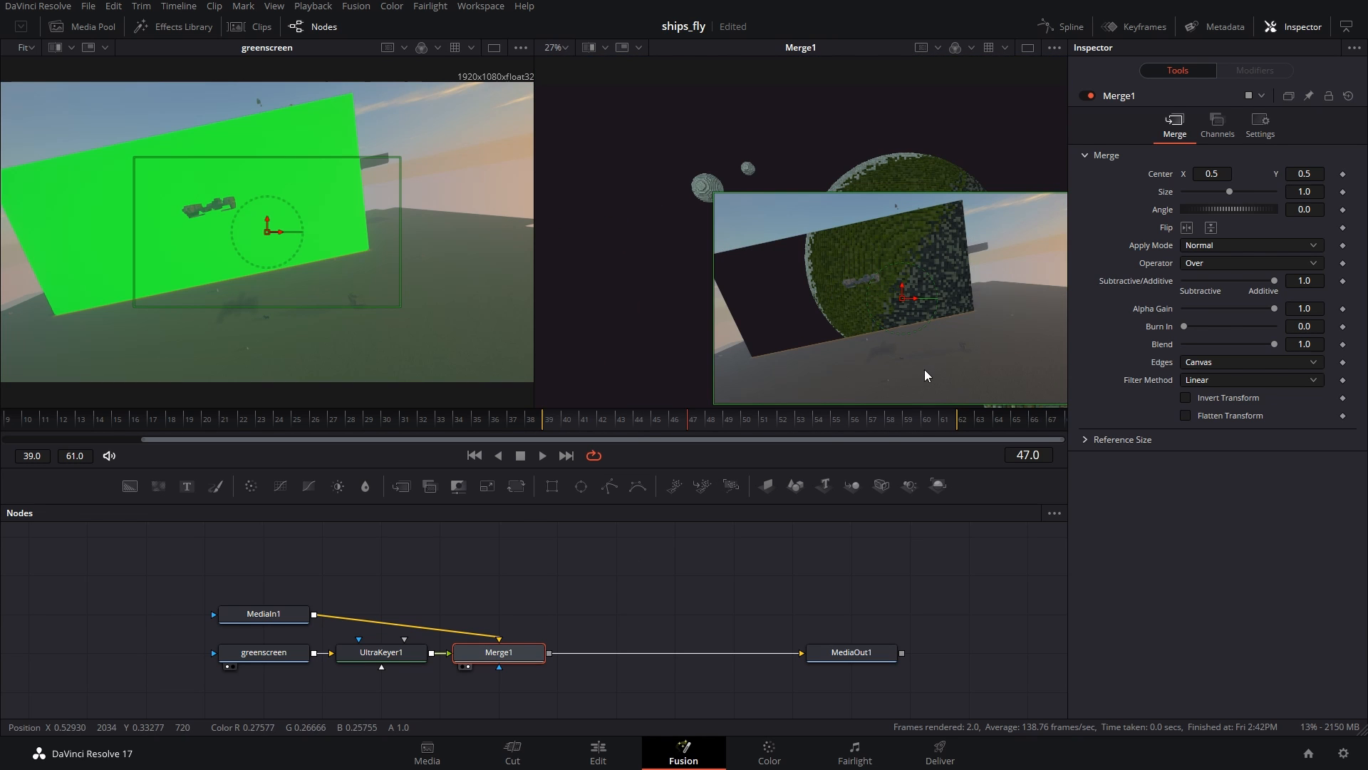
scroll(925, 369, down, 2)
scroll(924, 370, down, 4)
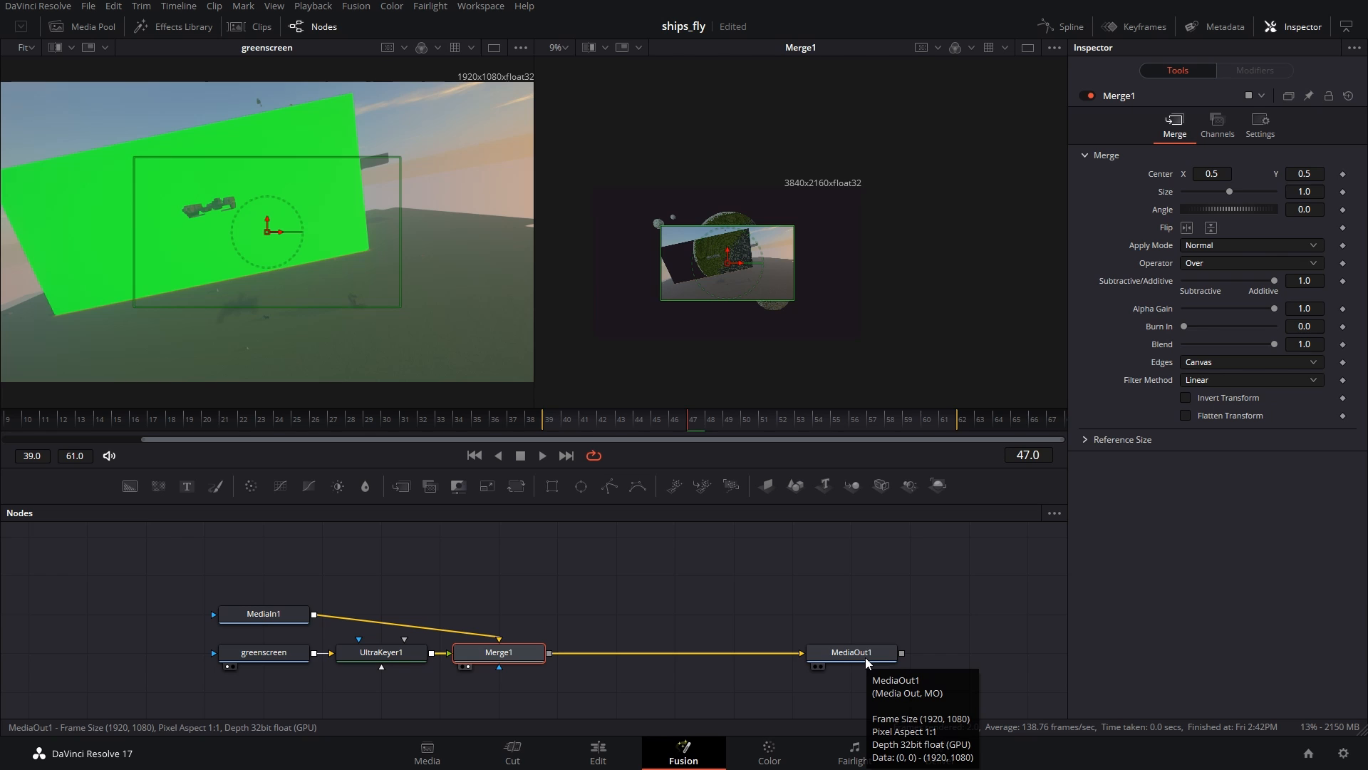
Step: Insert a Scale node between MediaIn1 and Merge1 and set its size to 0.5
click(865, 657)
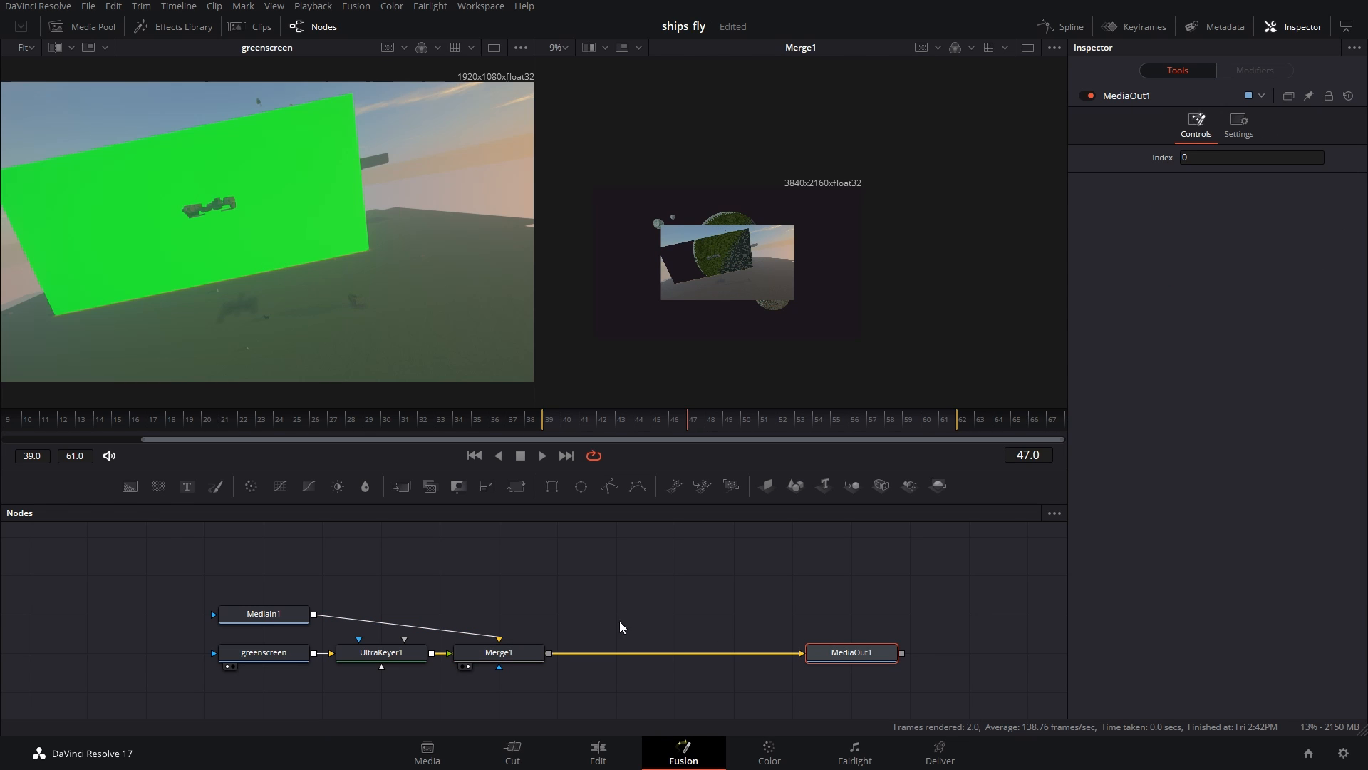
click(276, 612)
key(shift+space)
text(UK)
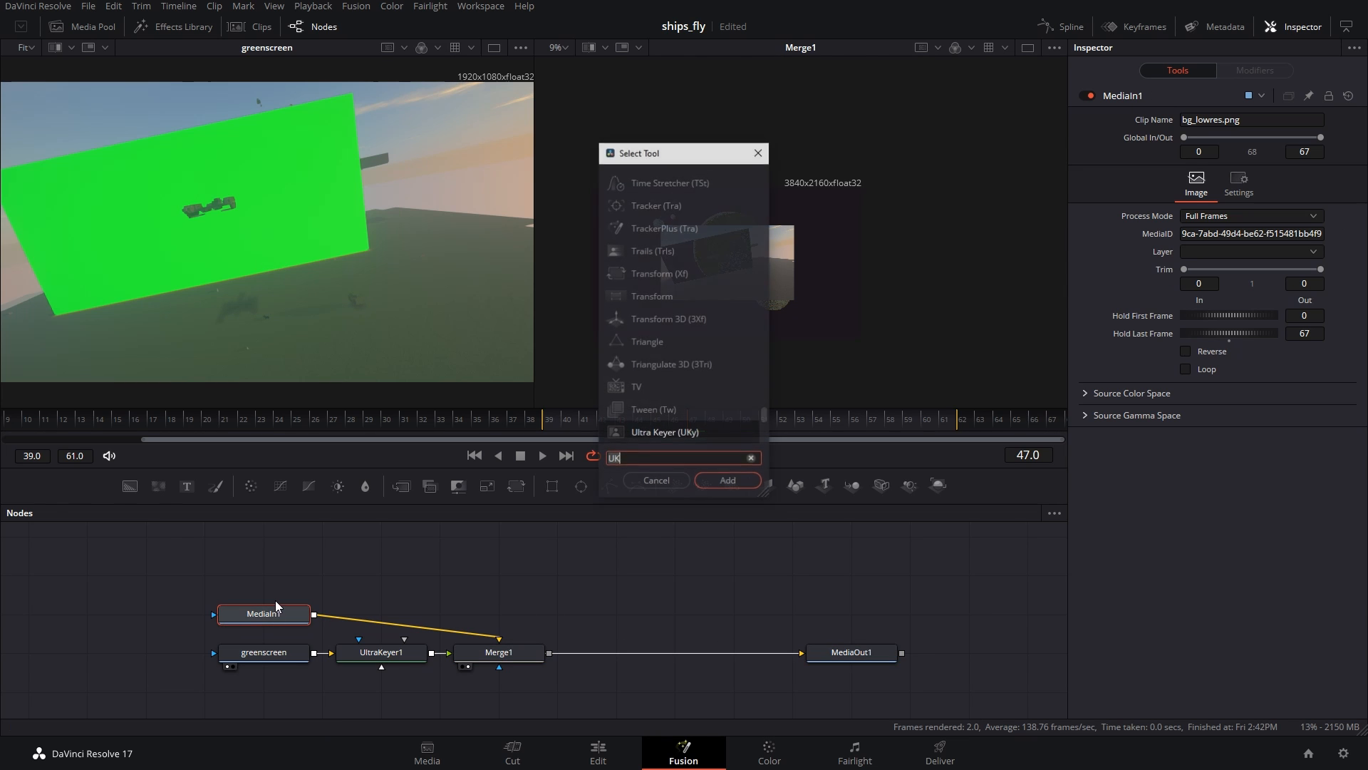
key(BackSpace)
key(BackSpace)
text(scale)
key(Return)
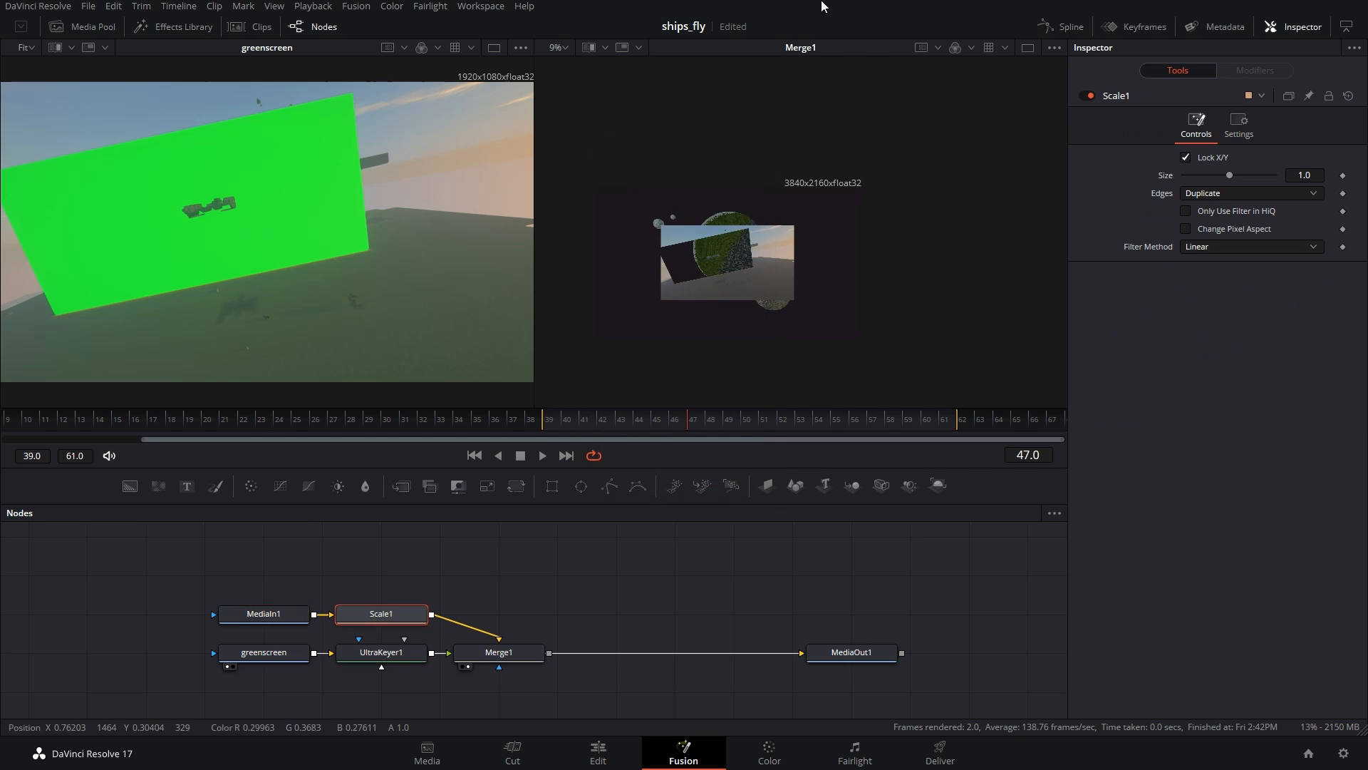
click(1308, 175)
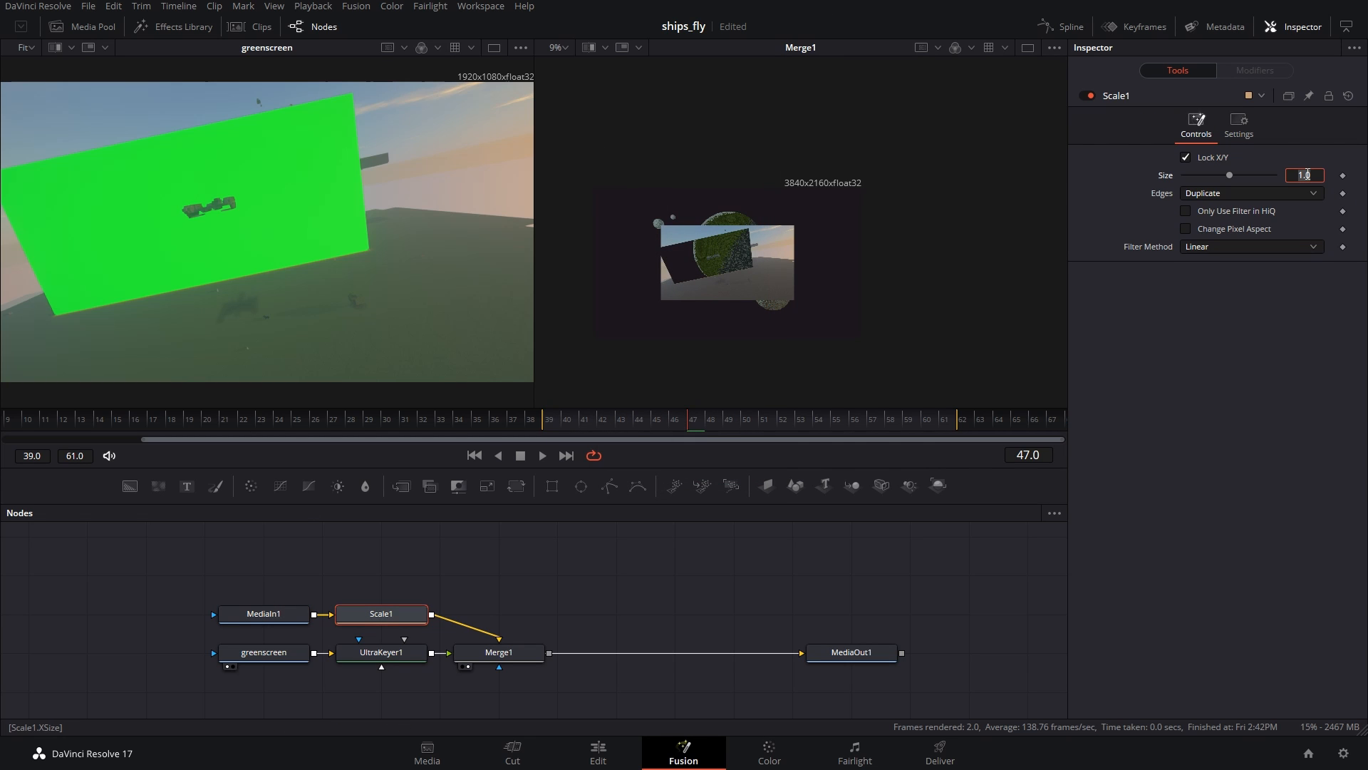
key(Return)
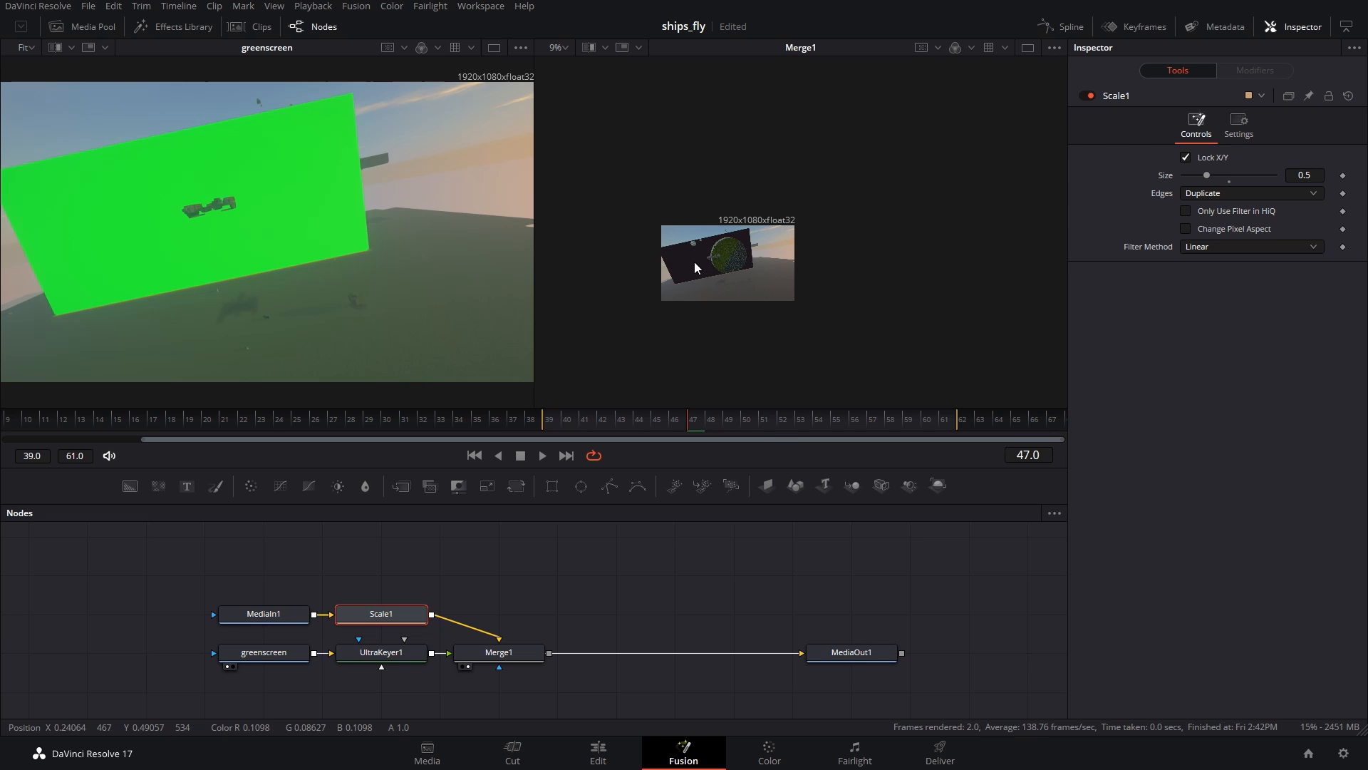
Step: Examine the composite in the second viewer, checking the ship over the planets and the area outside the green screen
scroll(695, 263, up, 1)
scroll(694, 262, up, 5)
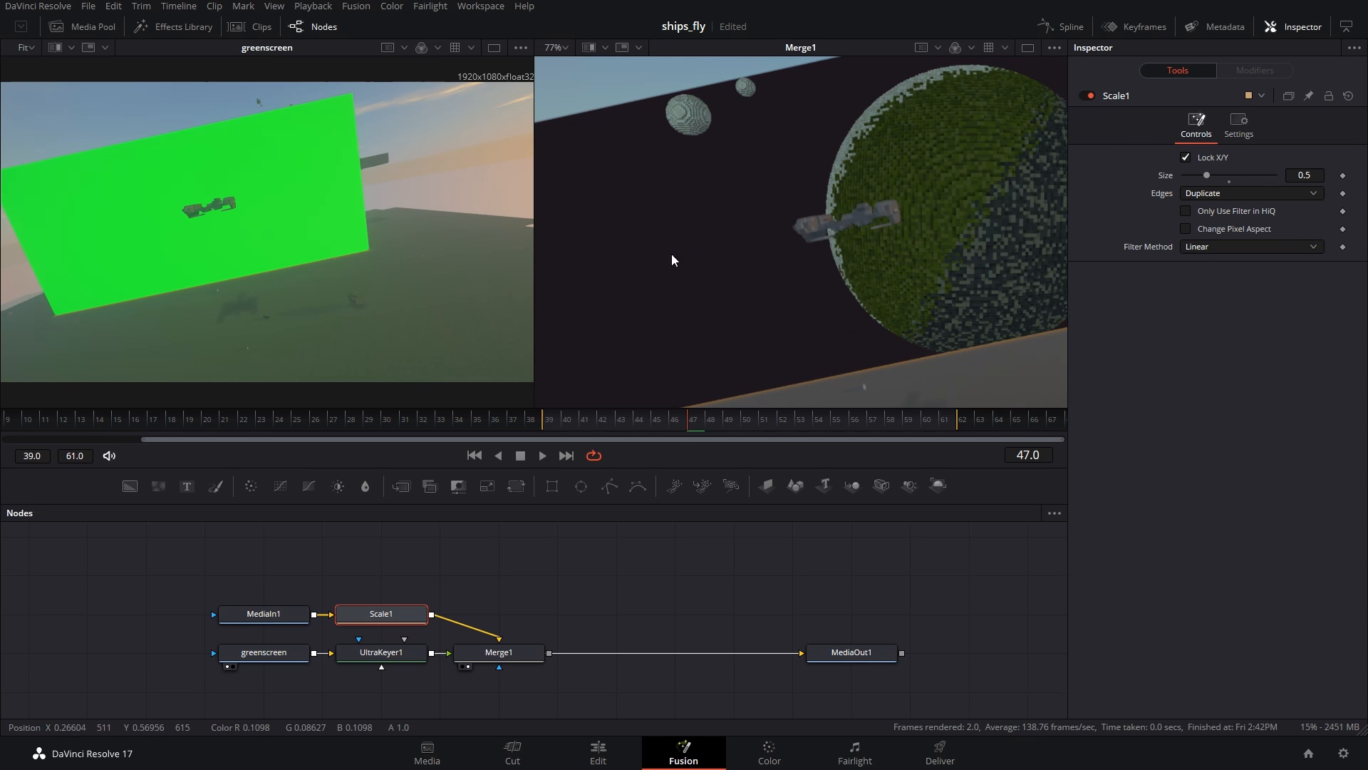
scroll(742, 277, down, 3)
scroll(709, 289, up, 1)
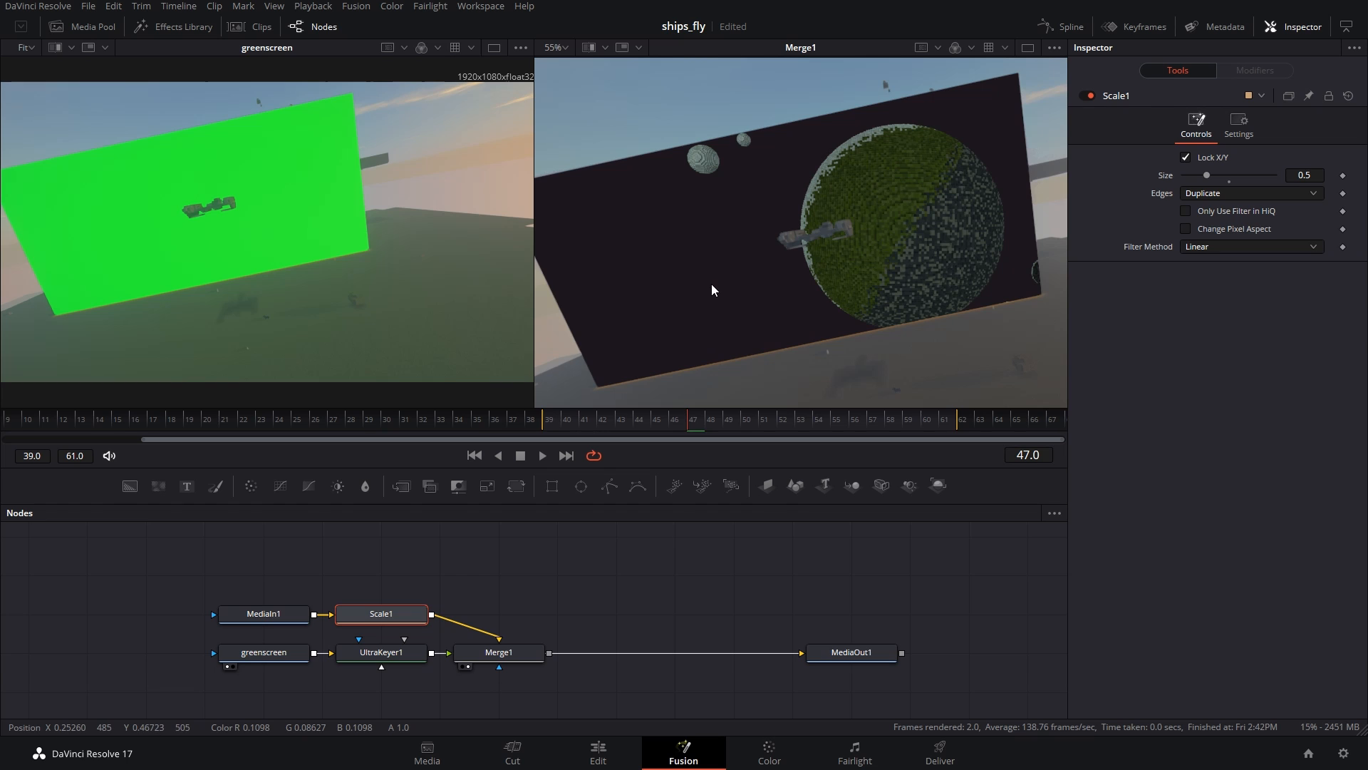
scroll(711, 285, down, 2)
scroll(780, 293, down, 2)
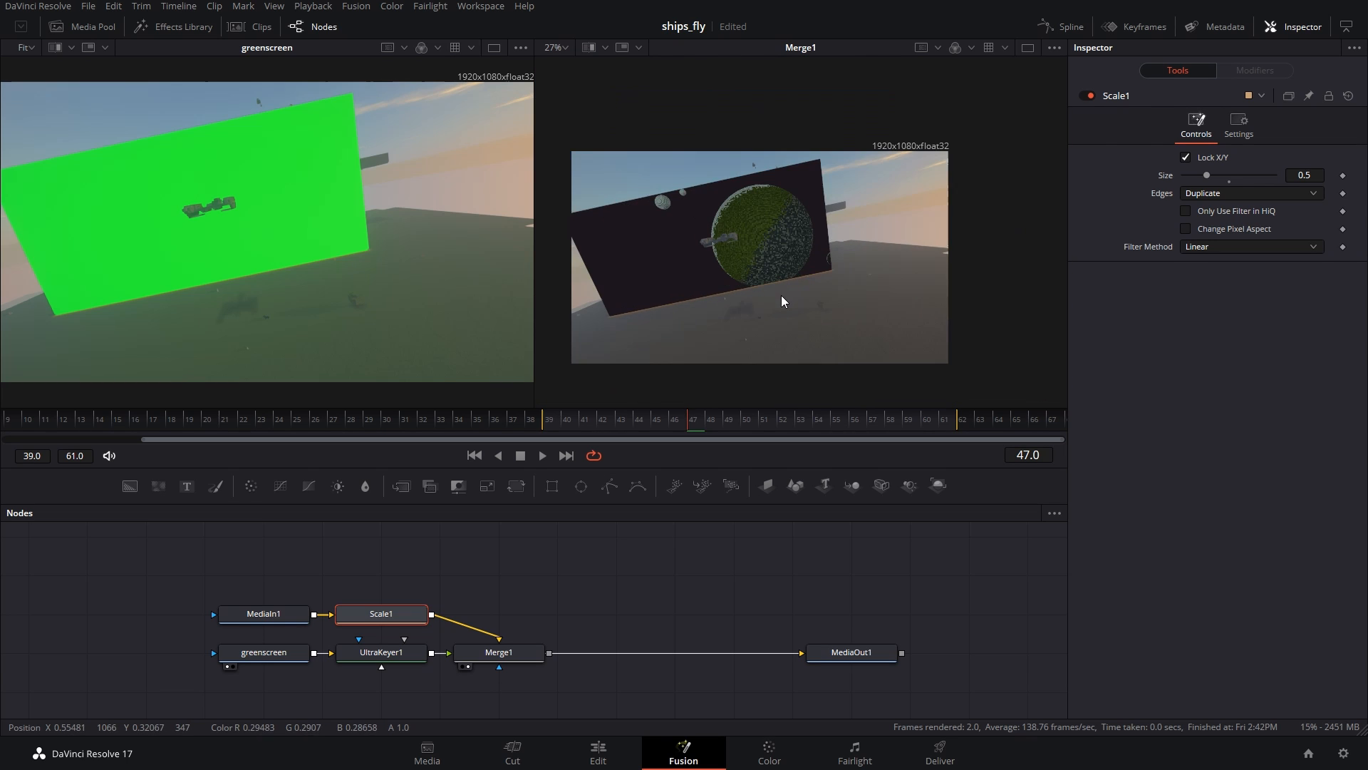
drag(781, 294, 802, 301)
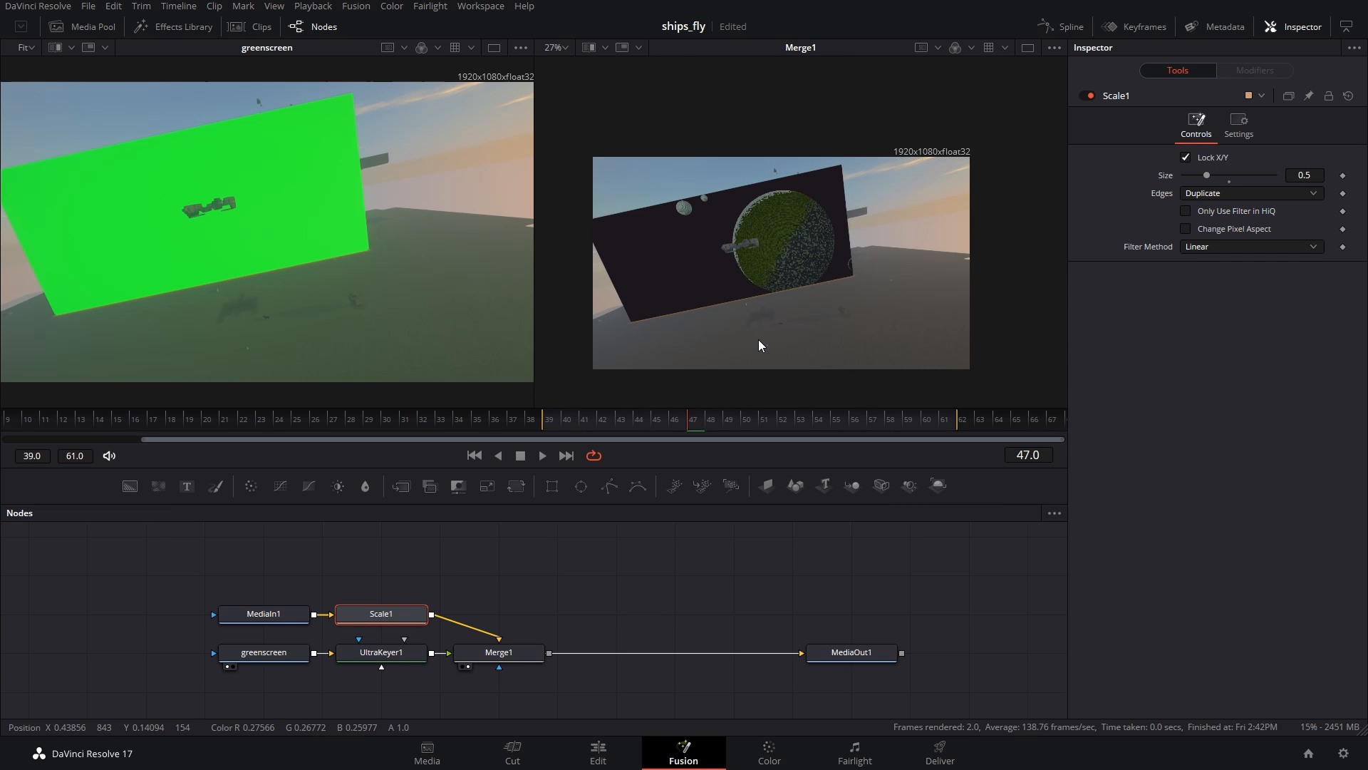
drag(327, 586, 515, 680)
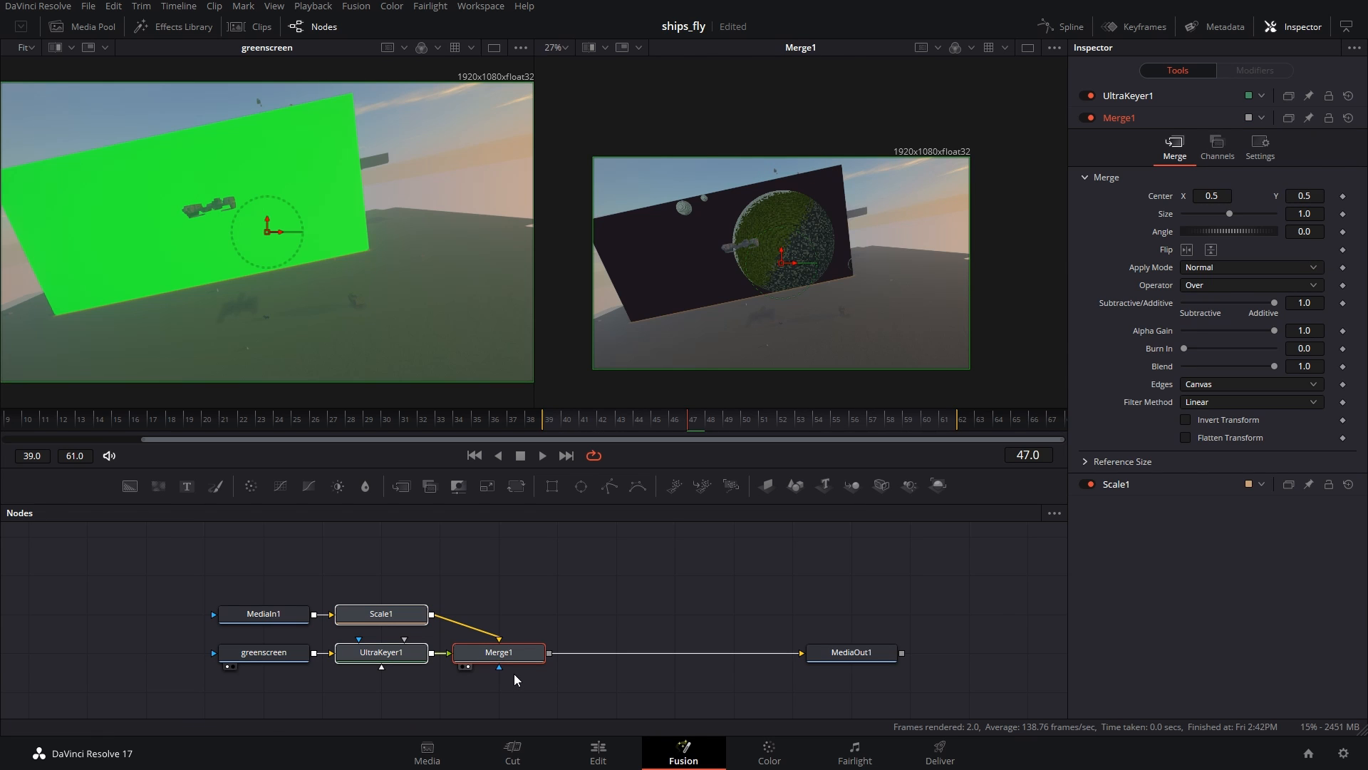
click(511, 684)
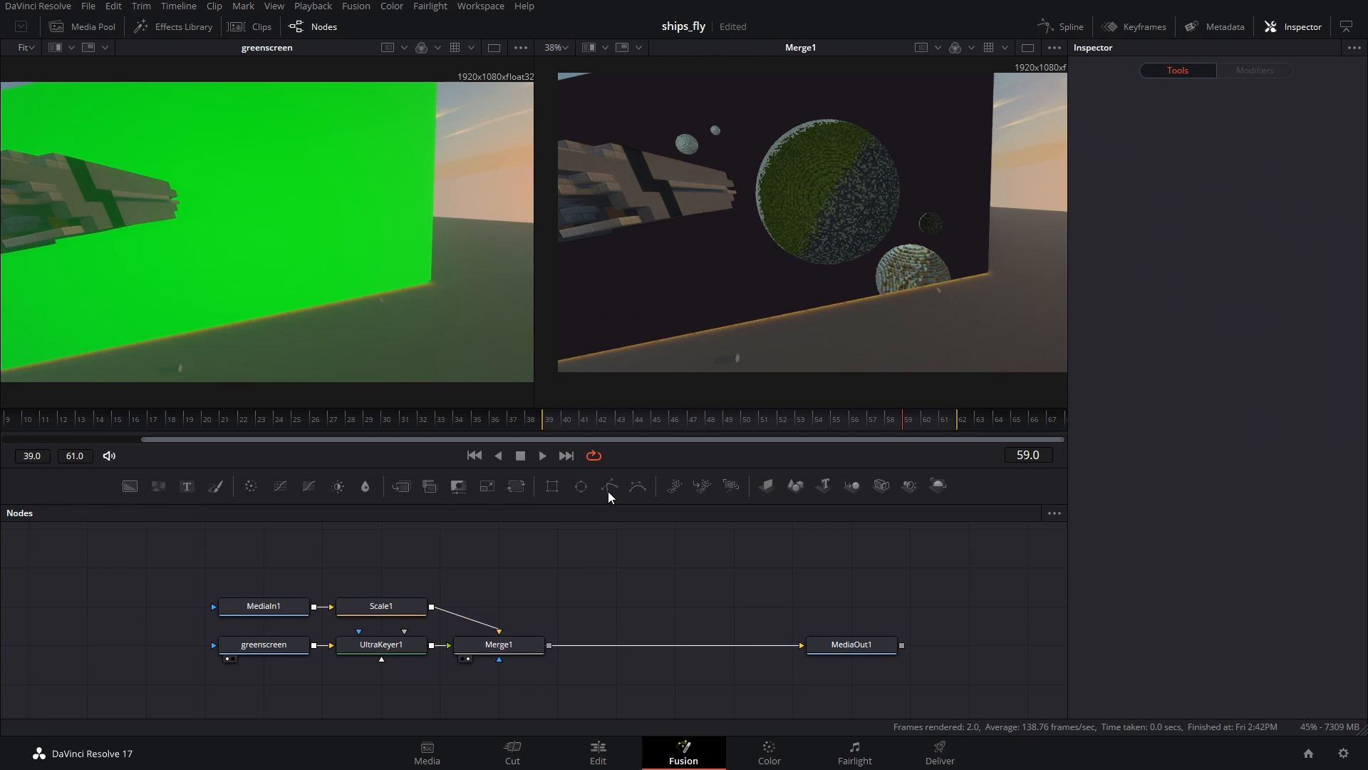
Step: Add an unconnected Polygon mask node below Merge1 and show it in the second viewer
drag(610, 484, 489, 685)
key(2)
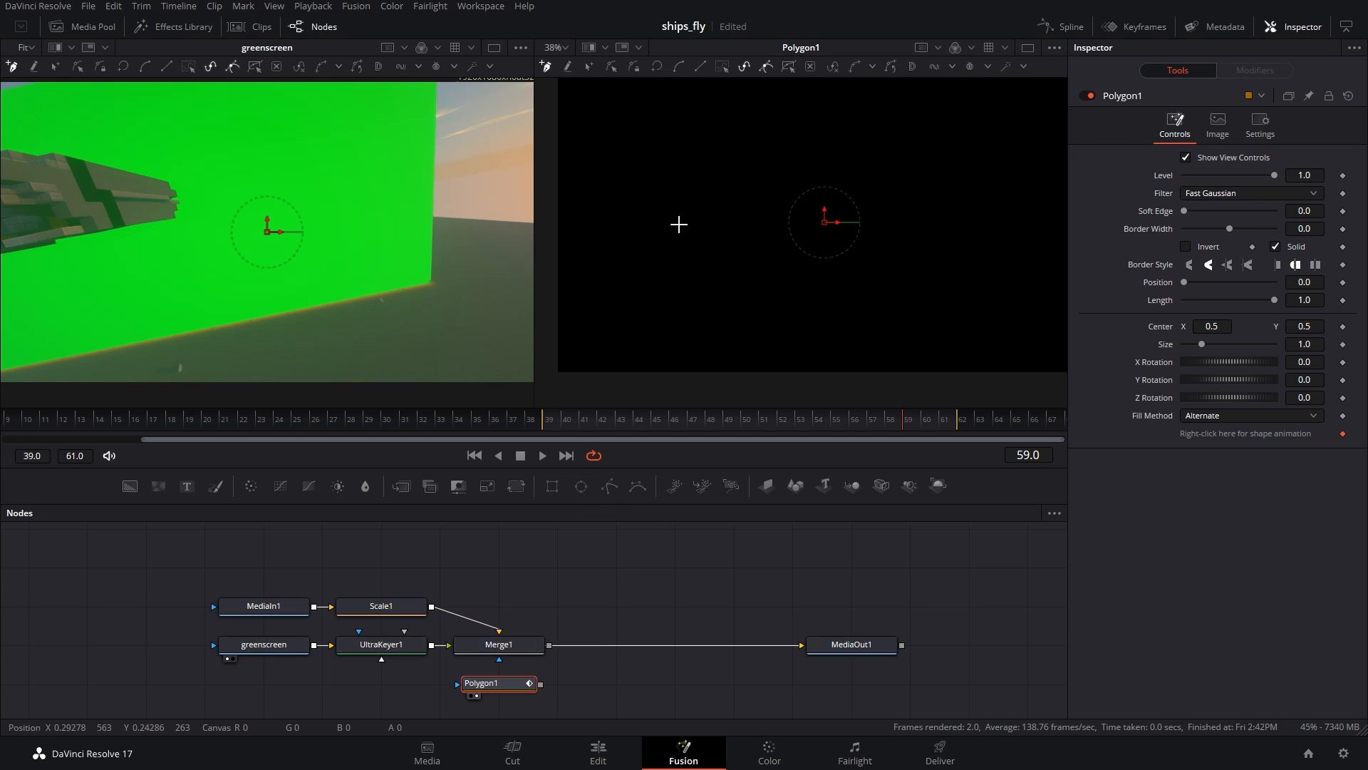
Step: Draw a triangular test mask, move one of its points, and reset the Polygon node
click(677, 215)
click(725, 299)
click(817, 267)
click(678, 215)
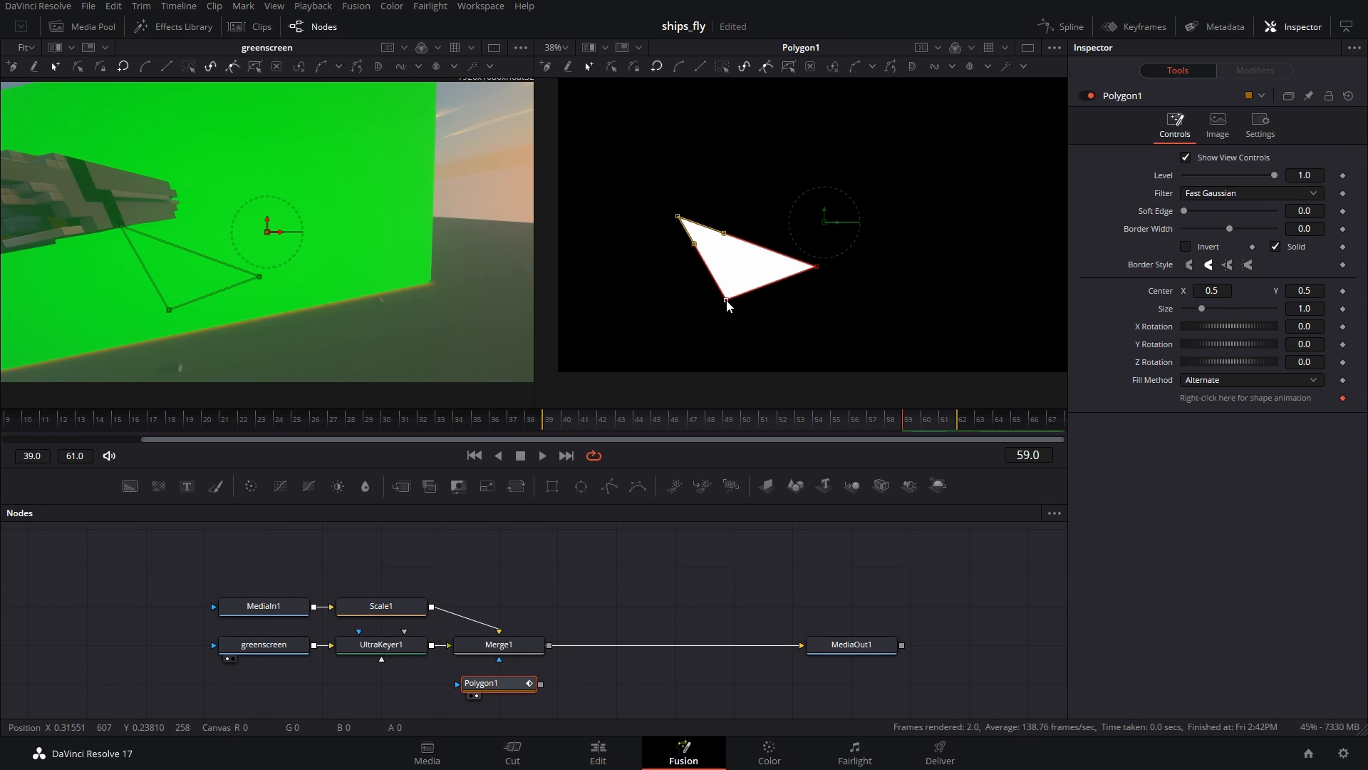
drag(724, 300, 815, 275)
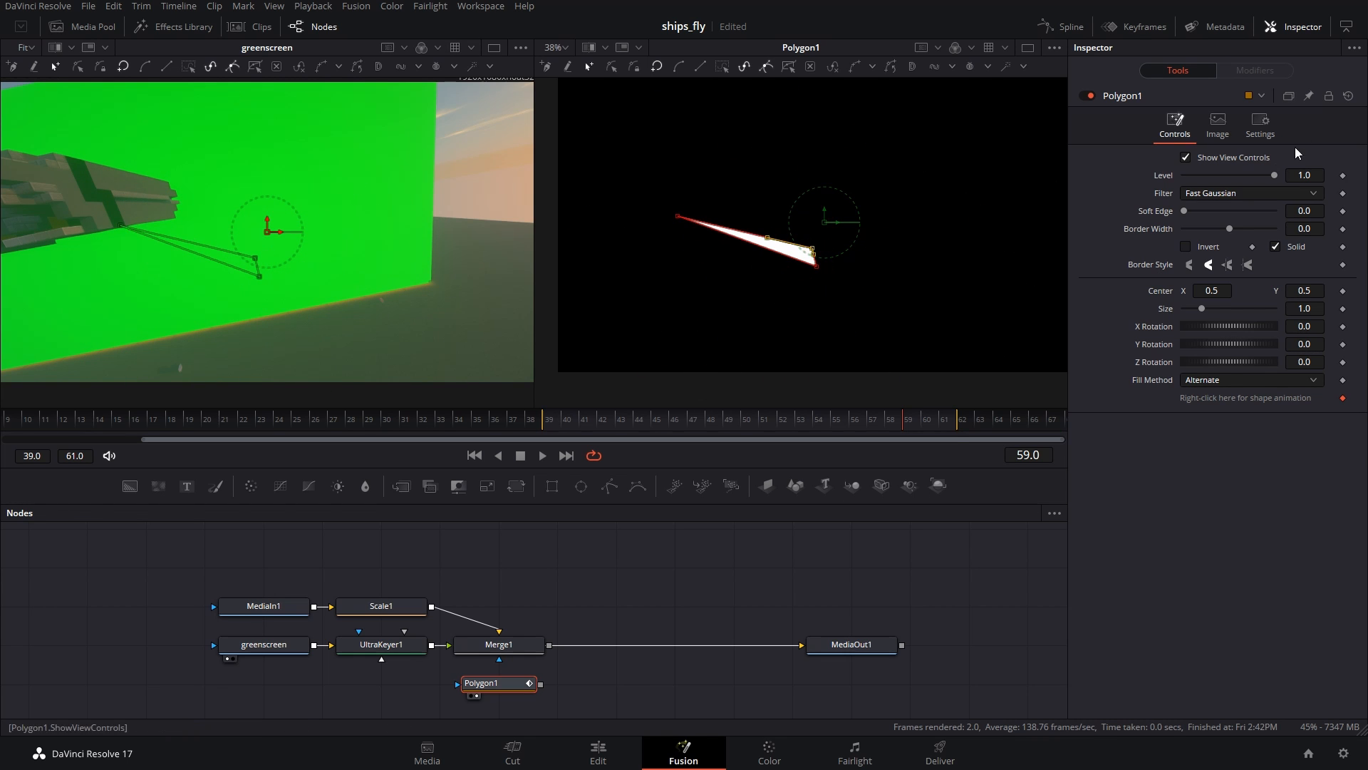
click(1348, 95)
Step: Show Merge1 in the second viewer and draw a closed four-point Polygon1 mask loosely around the ship at frame 39
click(531, 645)
key(2)
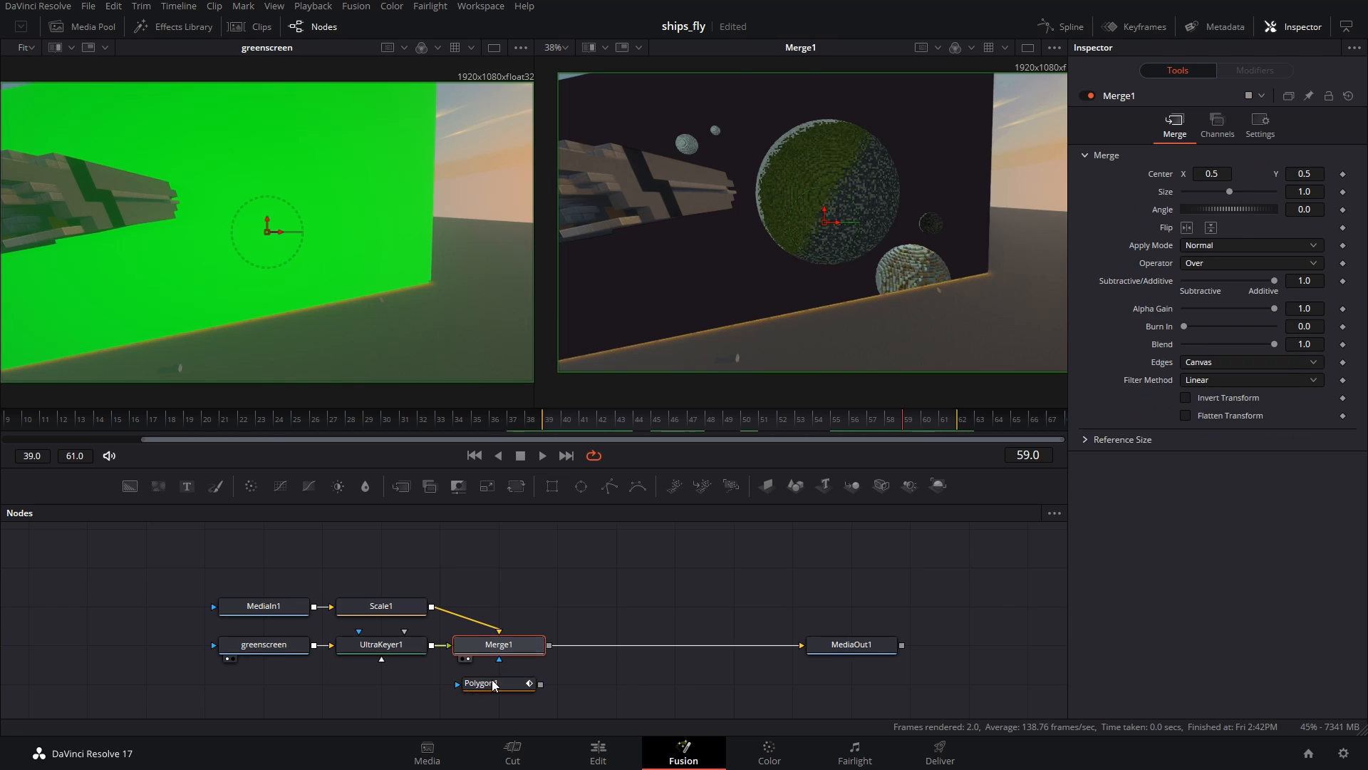
click(492, 682)
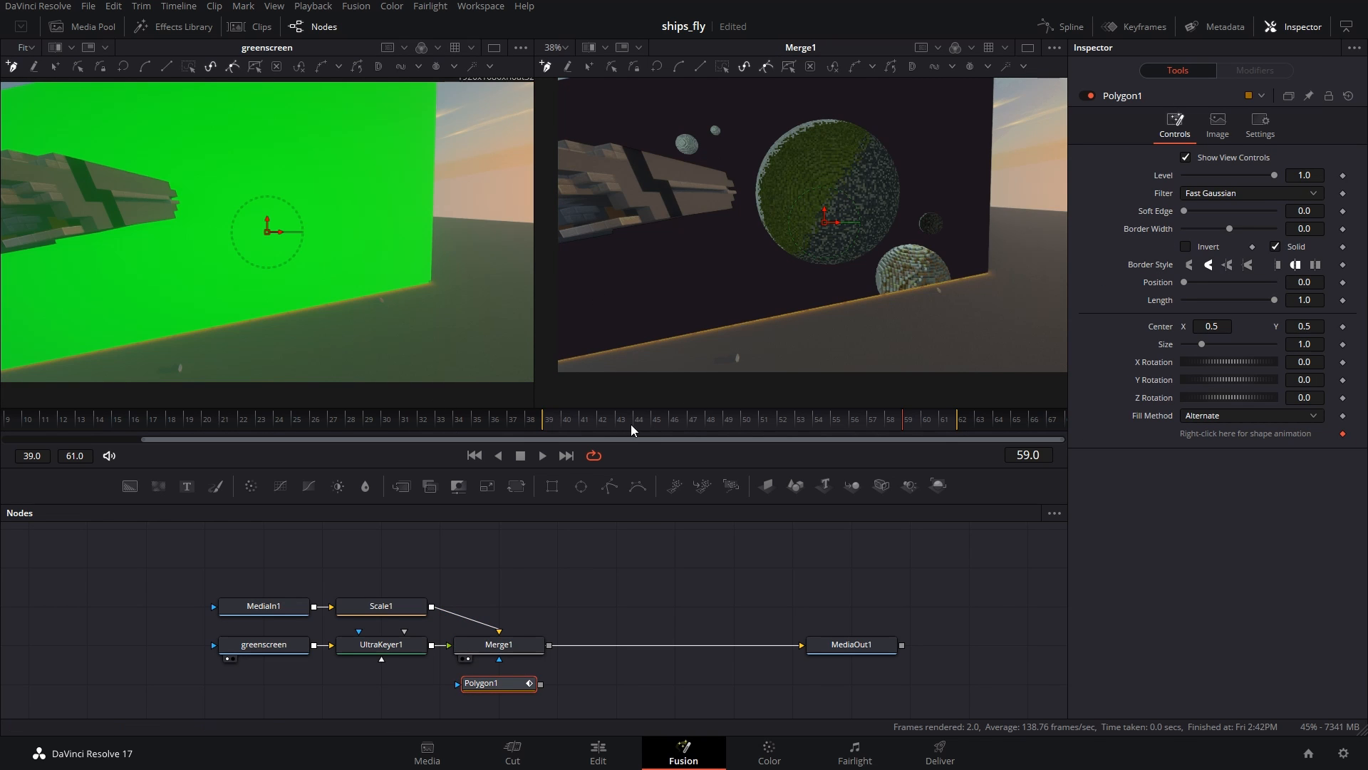
click(558, 423)
click(706, 181)
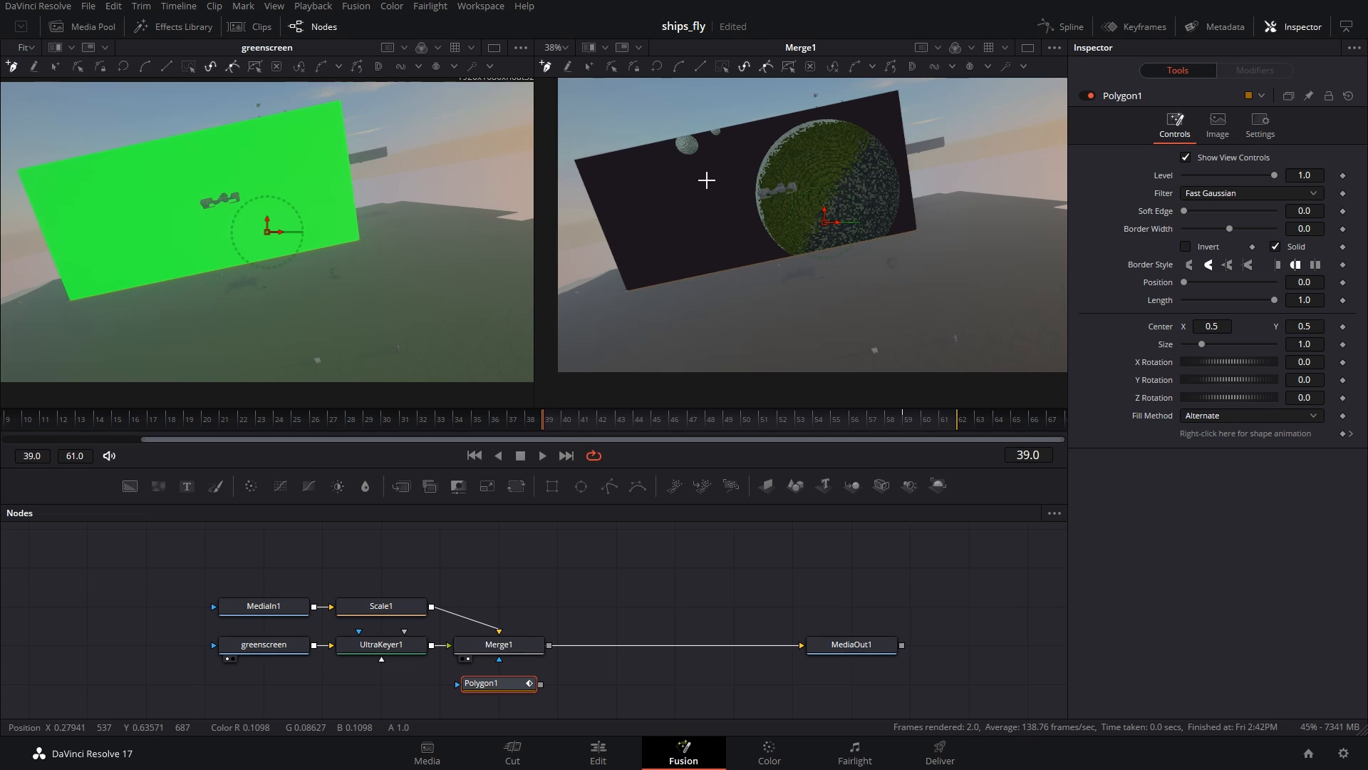
click(724, 226)
click(876, 193)
click(823, 147)
click(707, 181)
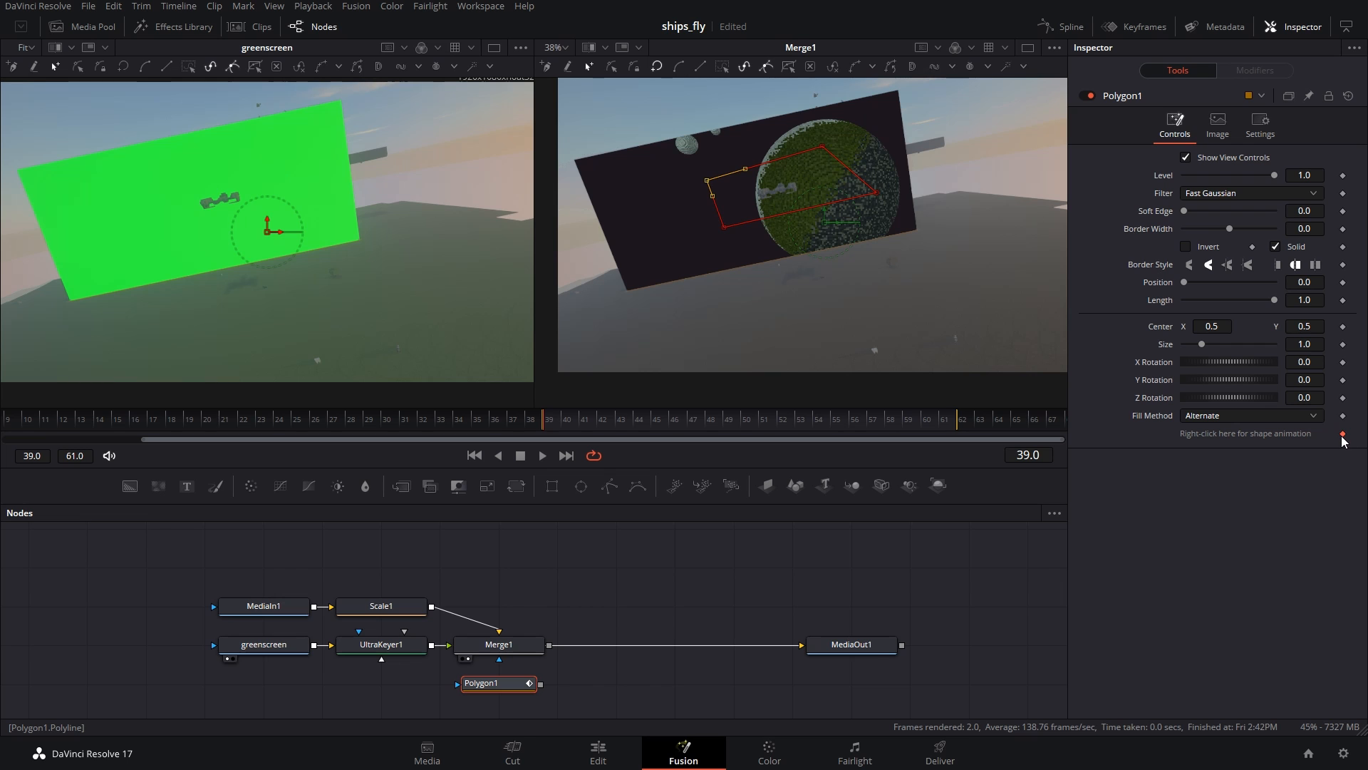
Step: Reposition the four Polygon1 points at frame 61 so the mask surrounds the enlarged ship
drag(546, 426, 951, 425)
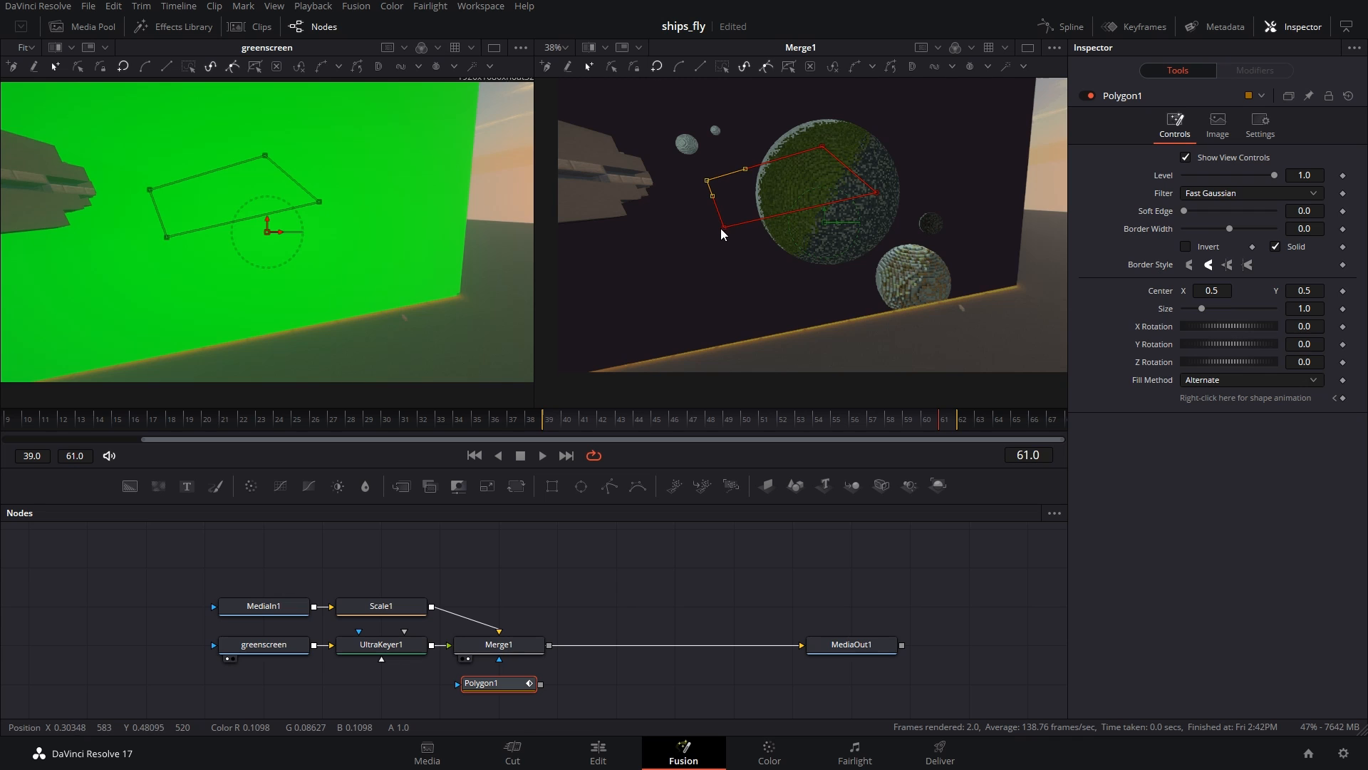
drag(720, 228, 513, 296)
drag(707, 180, 515, 89)
drag(823, 151, 718, 155)
drag(879, 194, 732, 235)
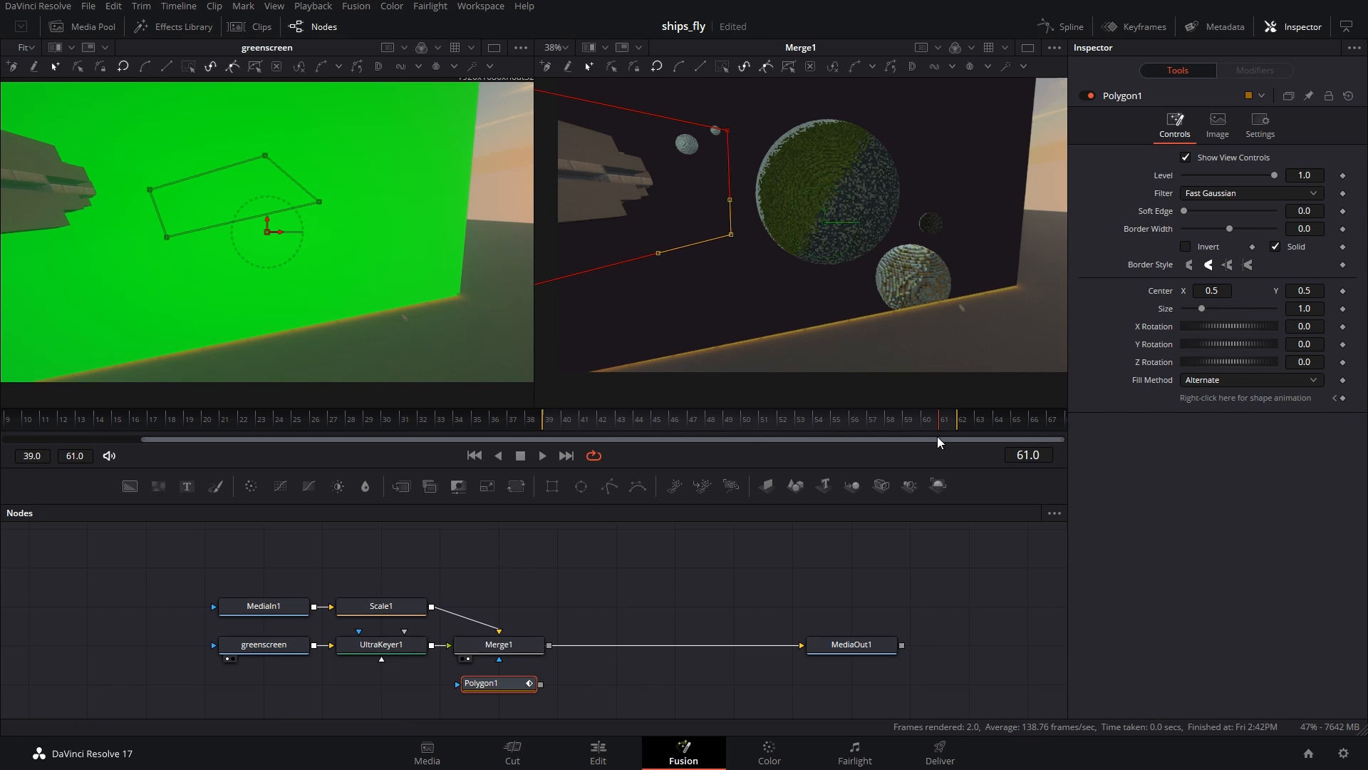
Step: Adjust the Polygon1 corner points at frames 54 and 57 so the mask keeps clear of the ship
drag(933, 427, 826, 425)
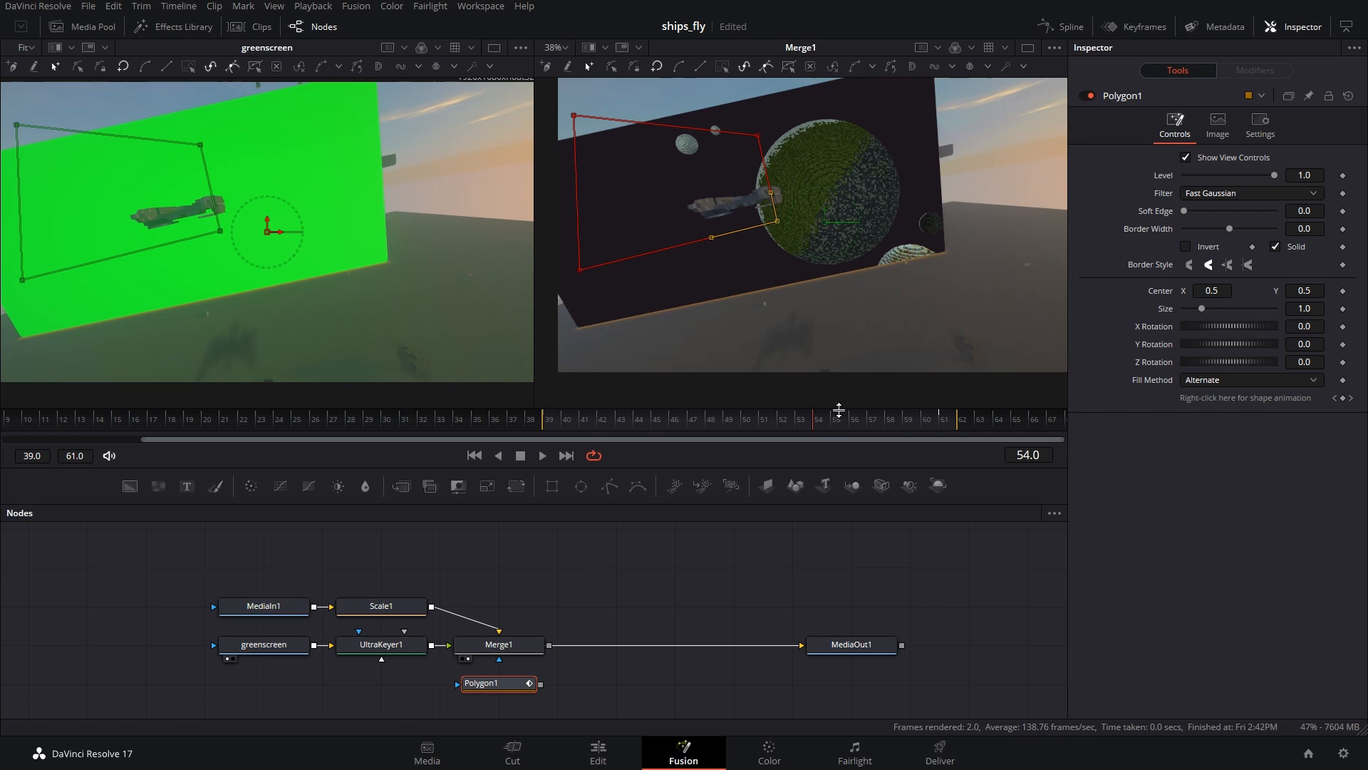
drag(776, 221, 856, 203)
click(879, 423)
drag(597, 146, 562, 144)
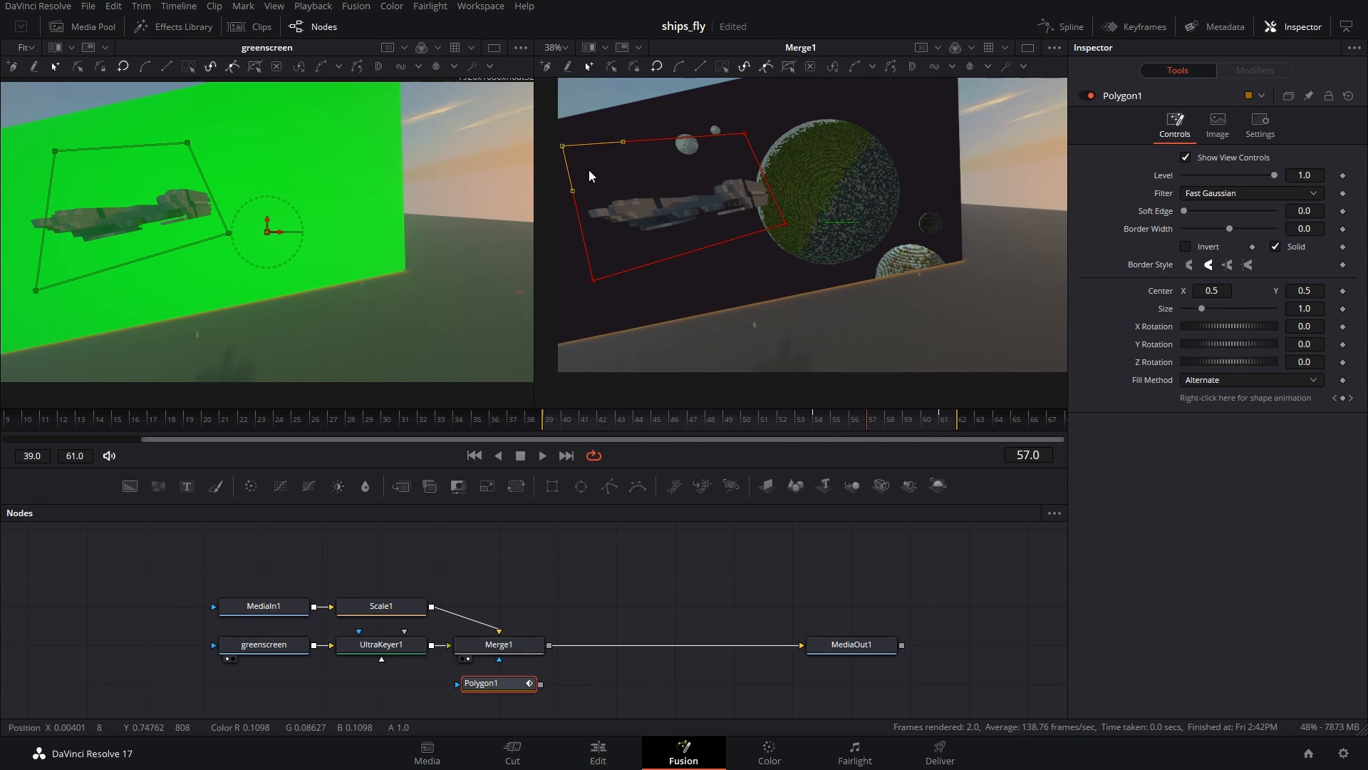
Step: Invert the Polygon1 mask, place it below UltraKeyer1, and connect it to the keyer's garbage matte input
drag(873, 421, 567, 436)
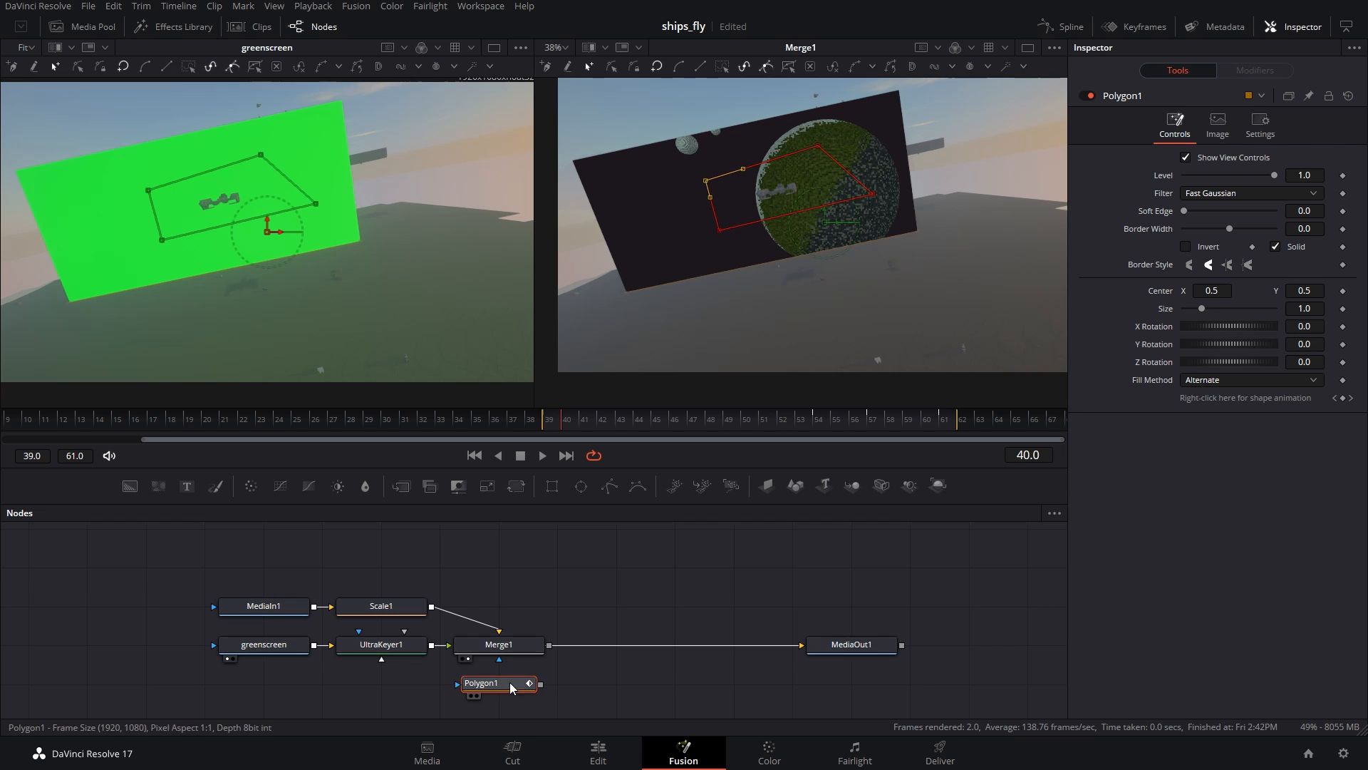
drag(540, 683, 523, 654)
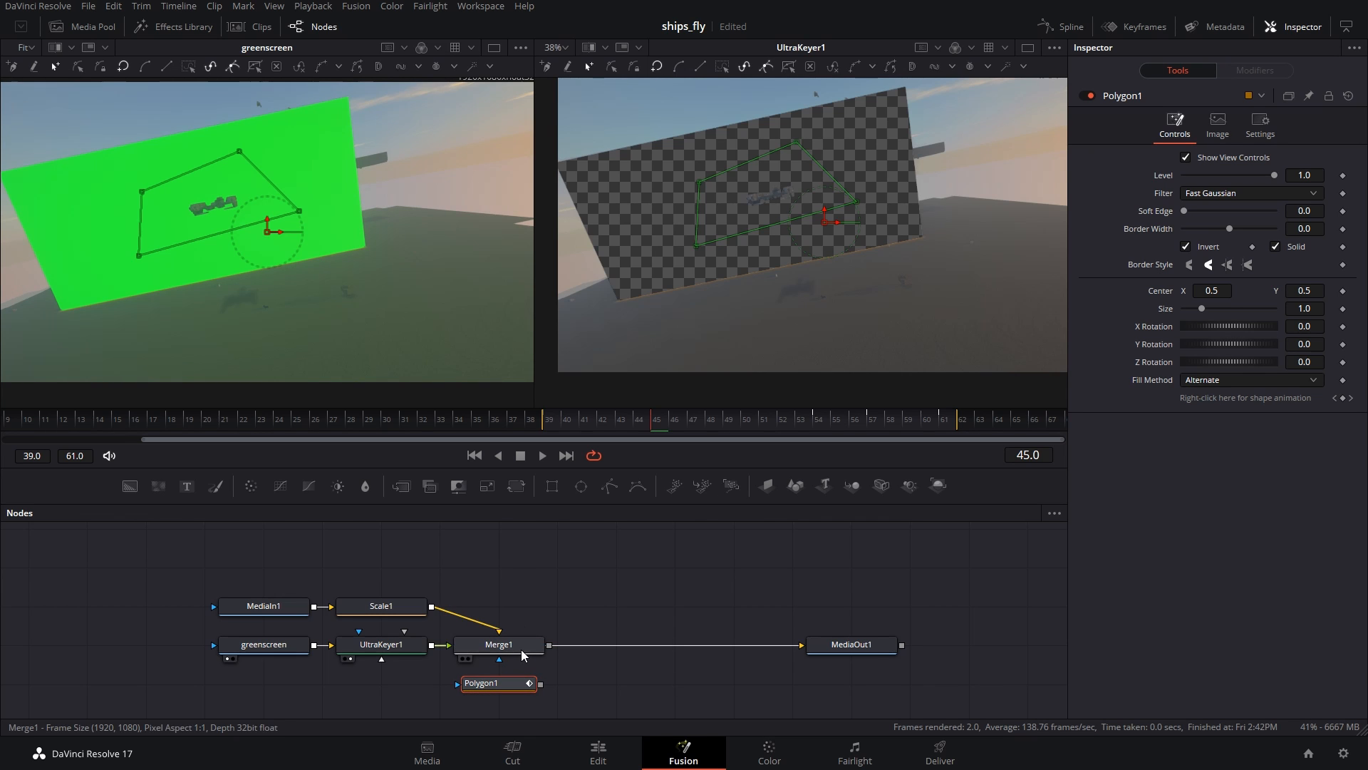
drag(524, 686, 412, 652)
click(429, 691)
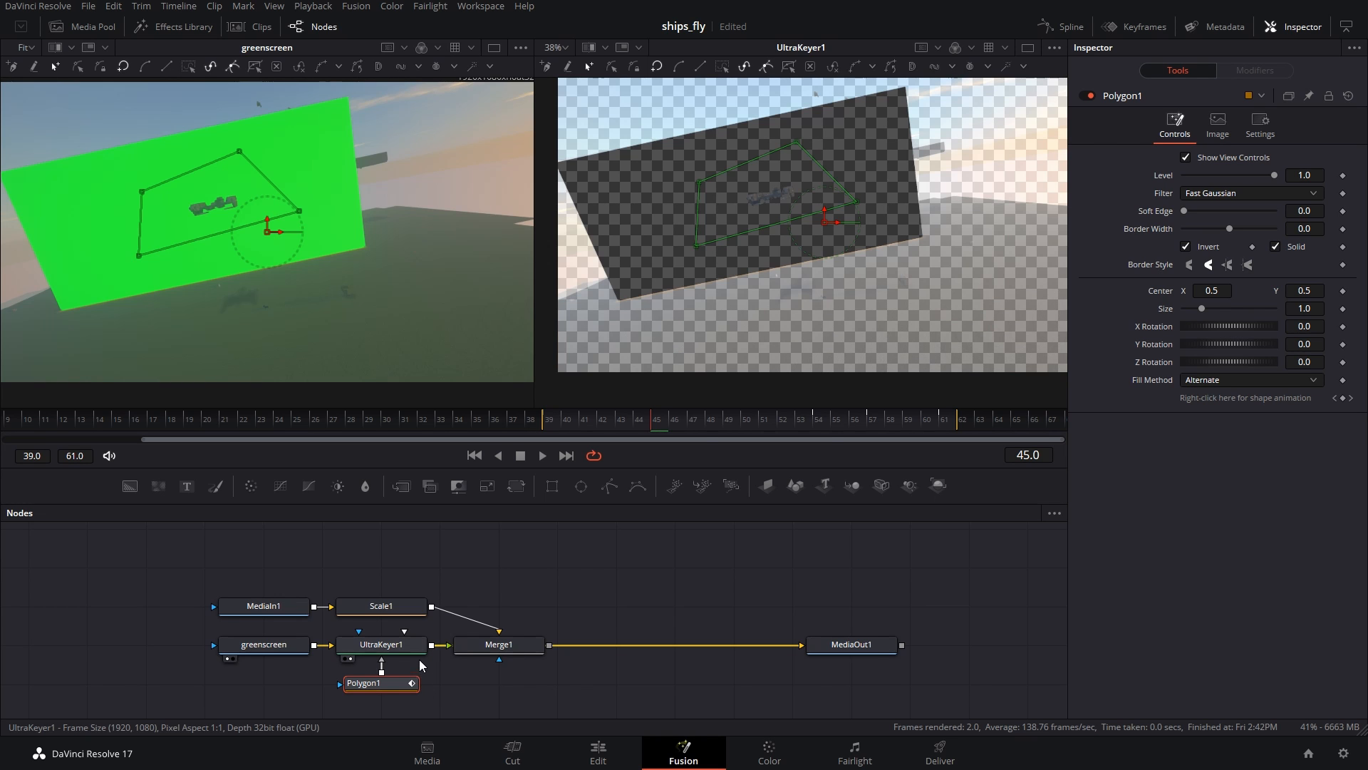
Step: Enable Post Multiply Image on UltraKeyer1 and check the masked composite of Merge1 over several frames
click(401, 649)
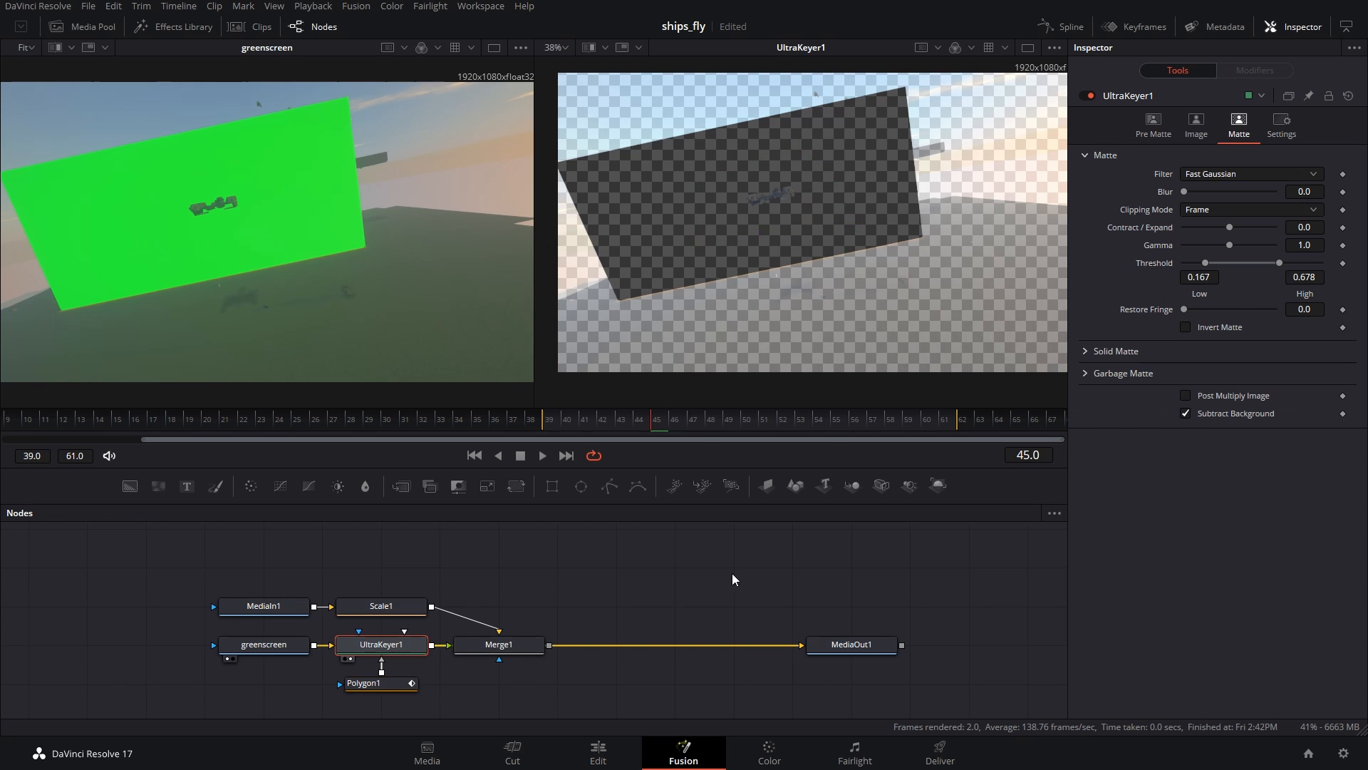
click(1247, 396)
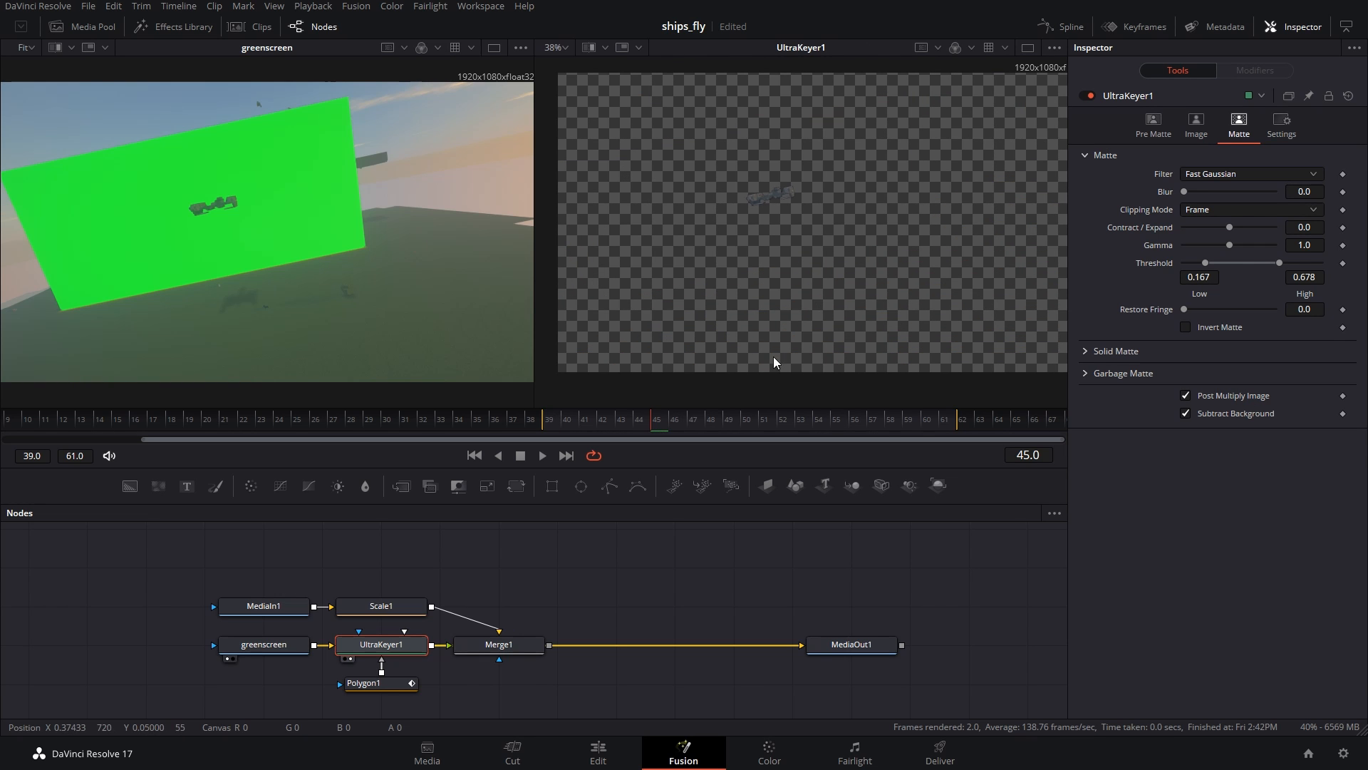
click(524, 643)
key(2)
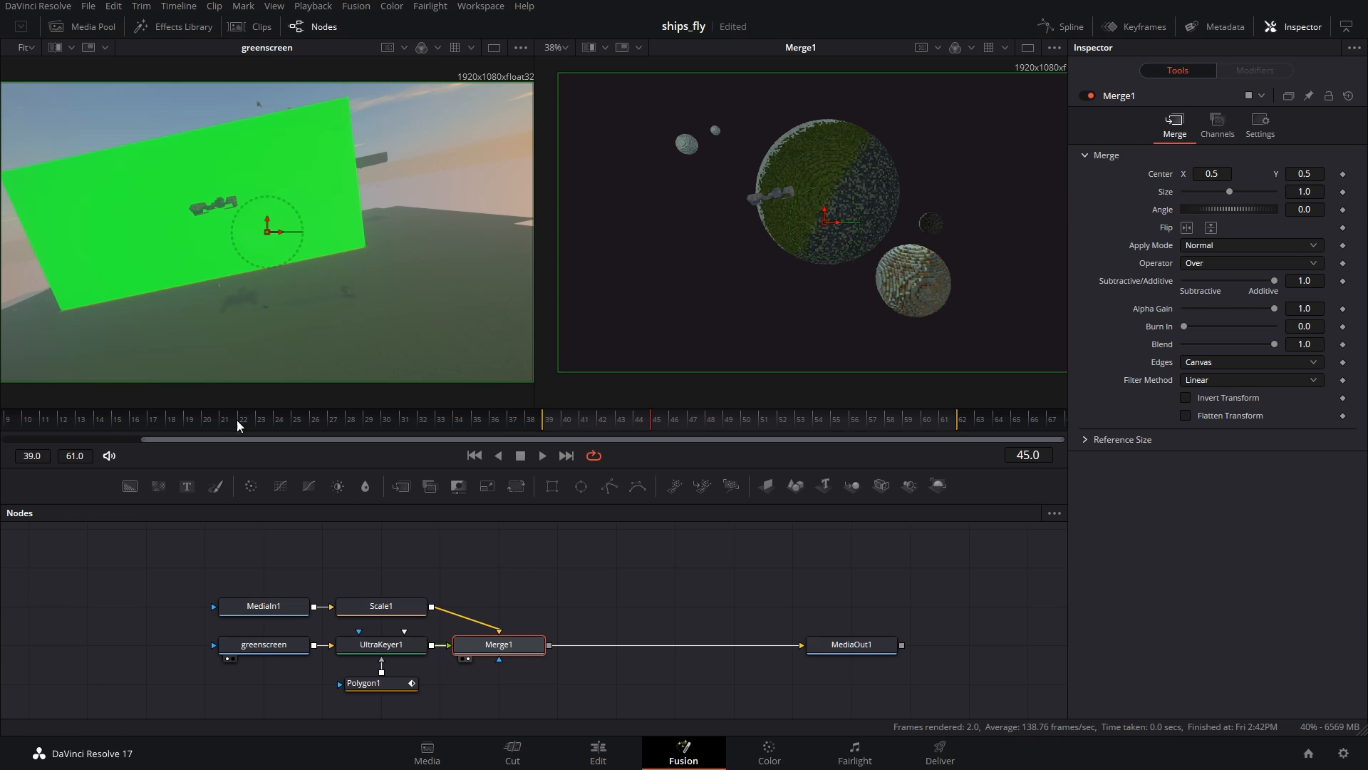
click(552, 421)
drag(553, 420, 691, 435)
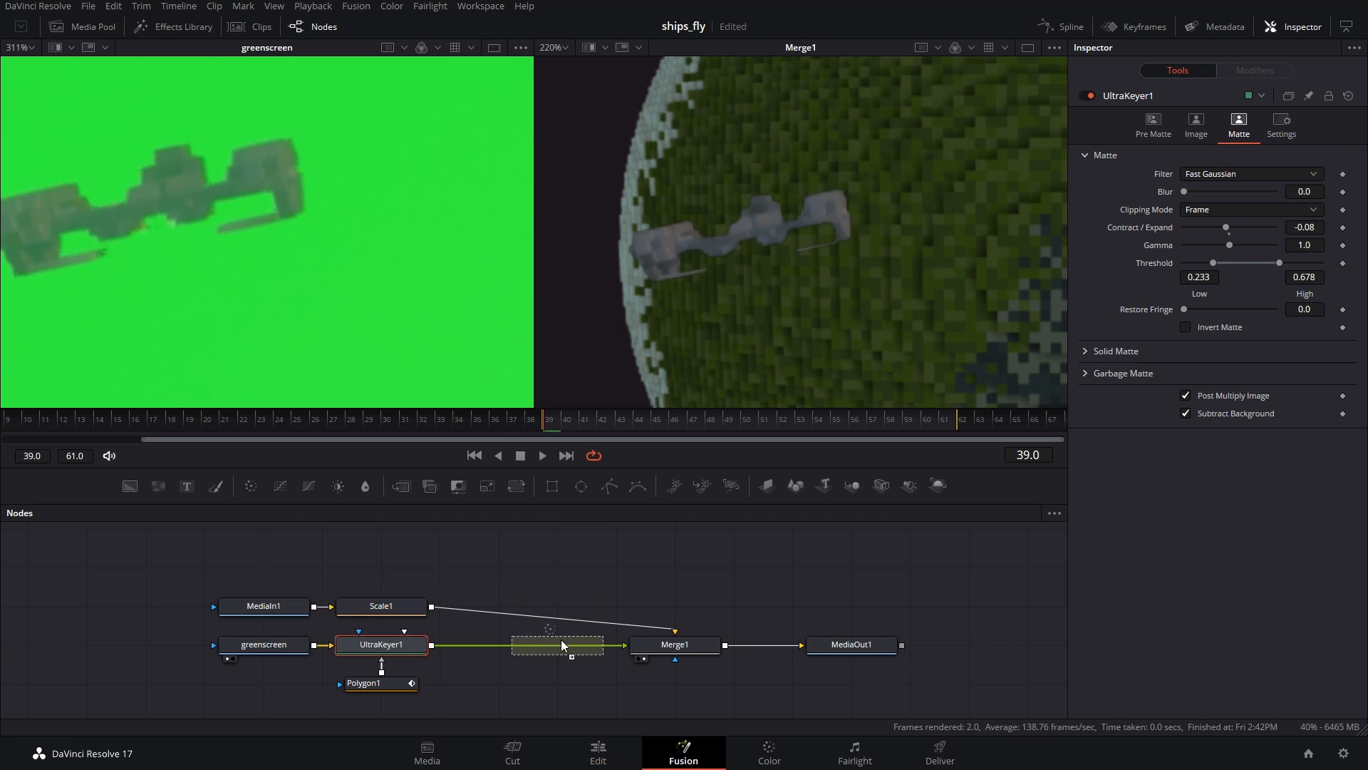
Step: Insert a Color Corrector between UltraKeyer1 and Merge1 with Lift 0.11 and Pre-Divide / Post-Multiply enabled
drag(562, 639, 526, 647)
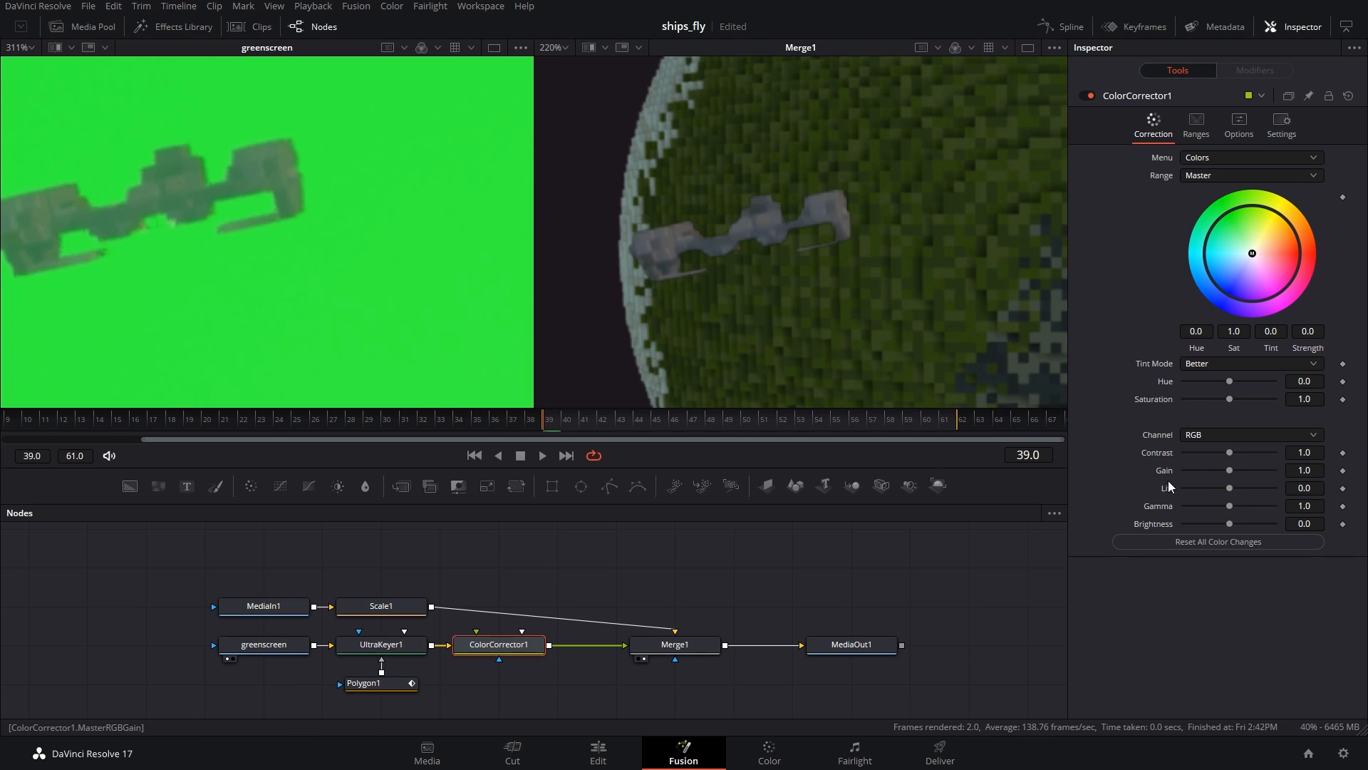
mouse_move(1228, 486)
mouse_down()
mouse_move(1285, 492)
mouse_move(1233, 501)
mouse_up()
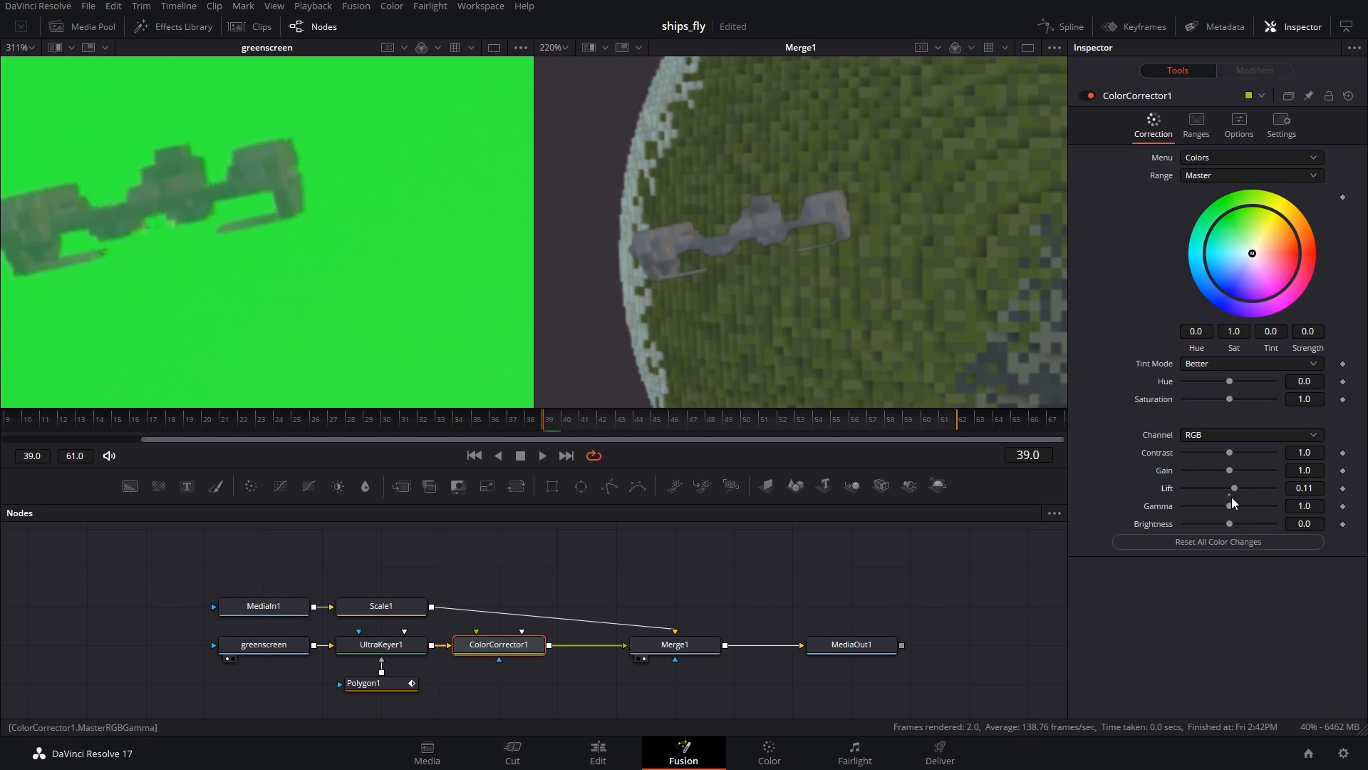
click(1235, 132)
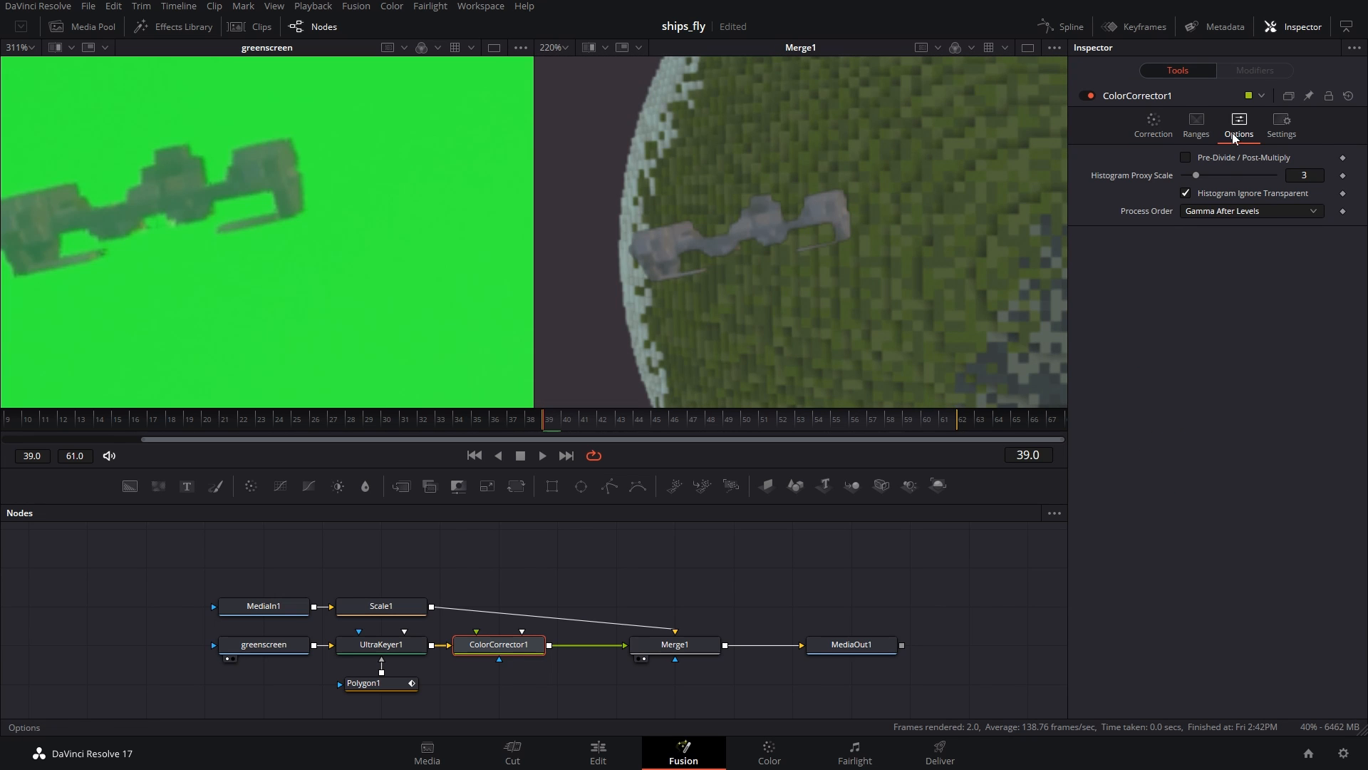
click(1224, 159)
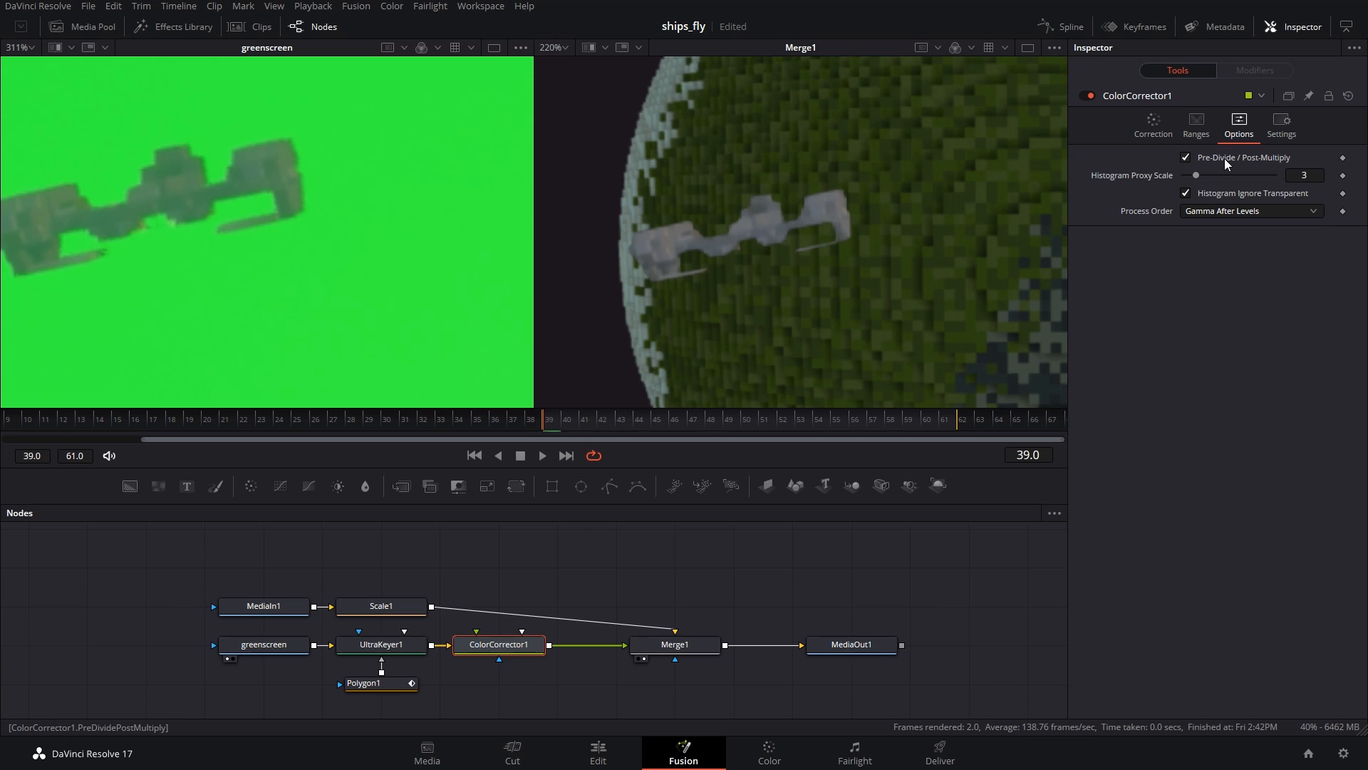
Step: Set the color corrector's Lift to -0.17, Saturation to 1.33 and Contrast to 1.22, and check the ship across the frames
click(1153, 127)
drag(1233, 488, 1221, 488)
drag(1230, 398, 1247, 397)
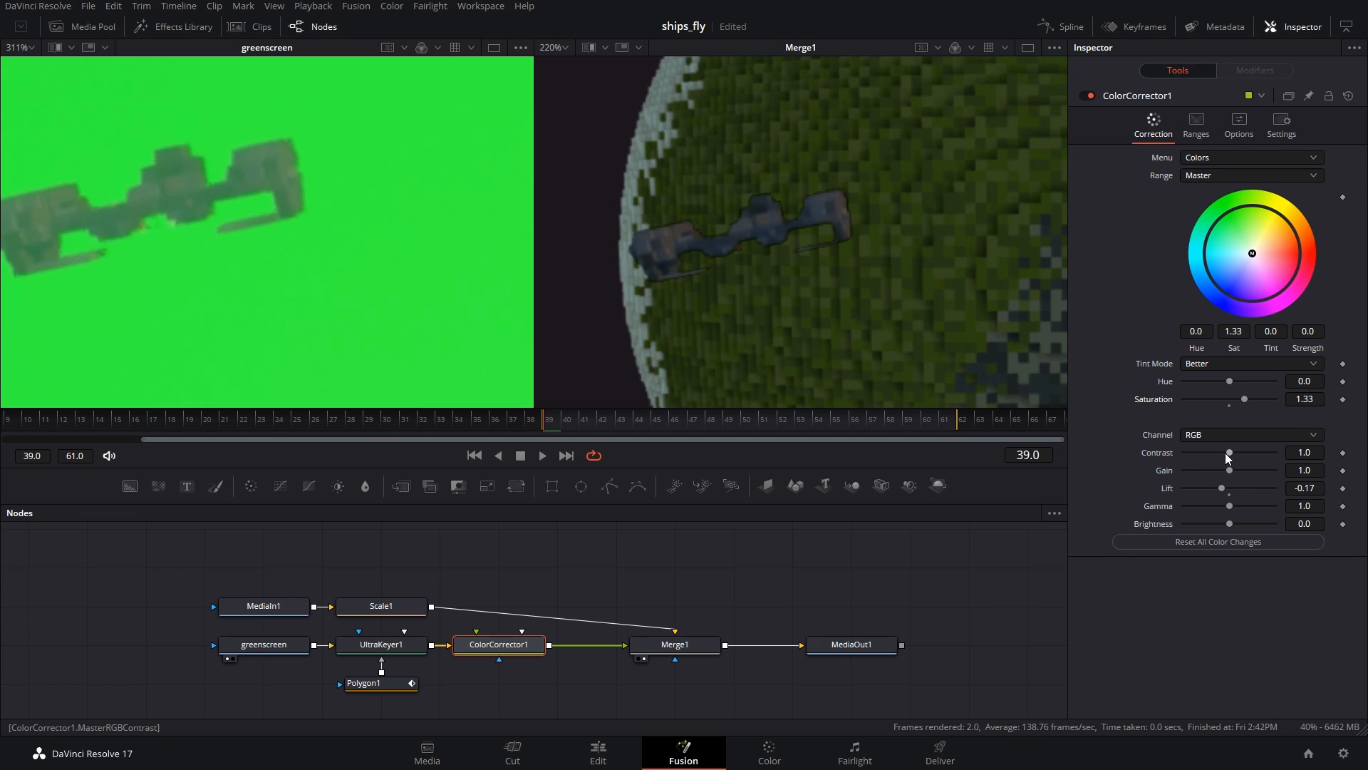
drag(1229, 453, 1232, 453)
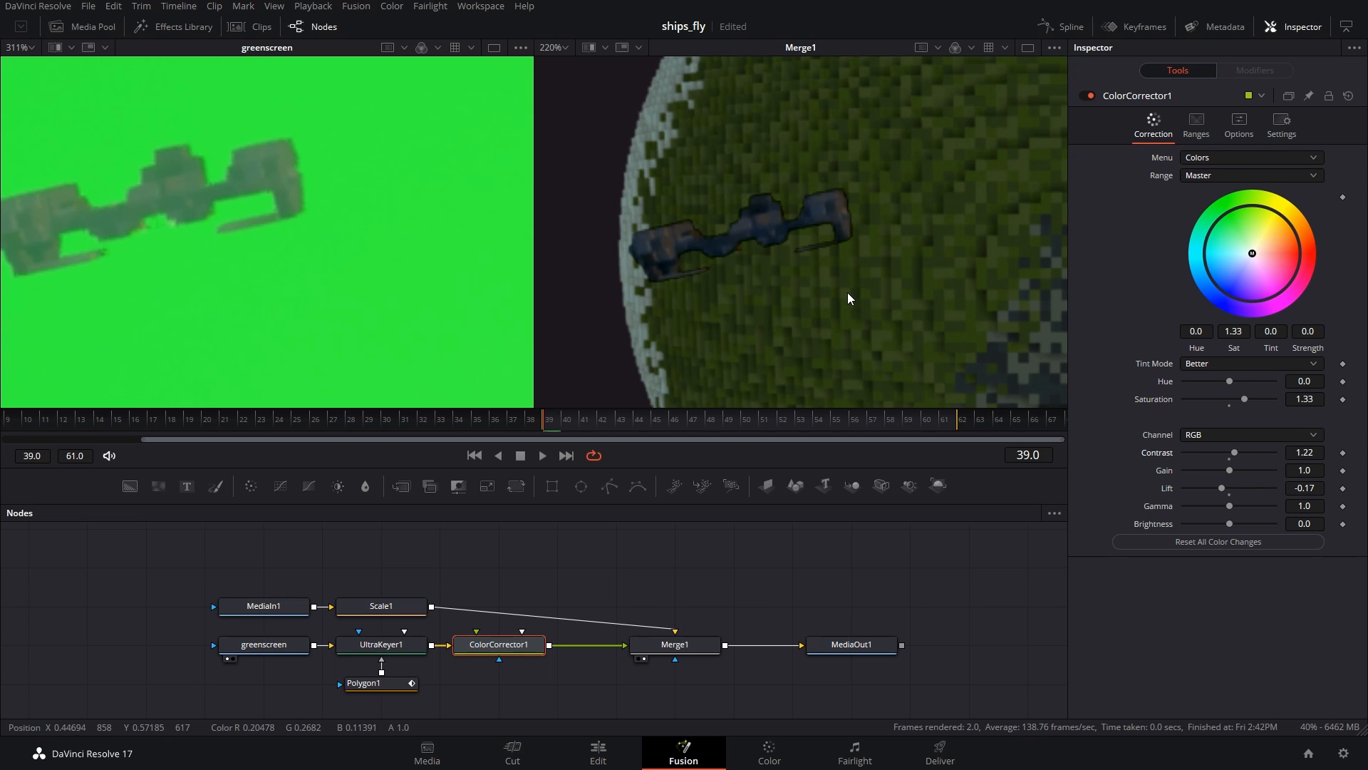
scroll(850, 287, down, 4)
scroll(862, 298, down, 3)
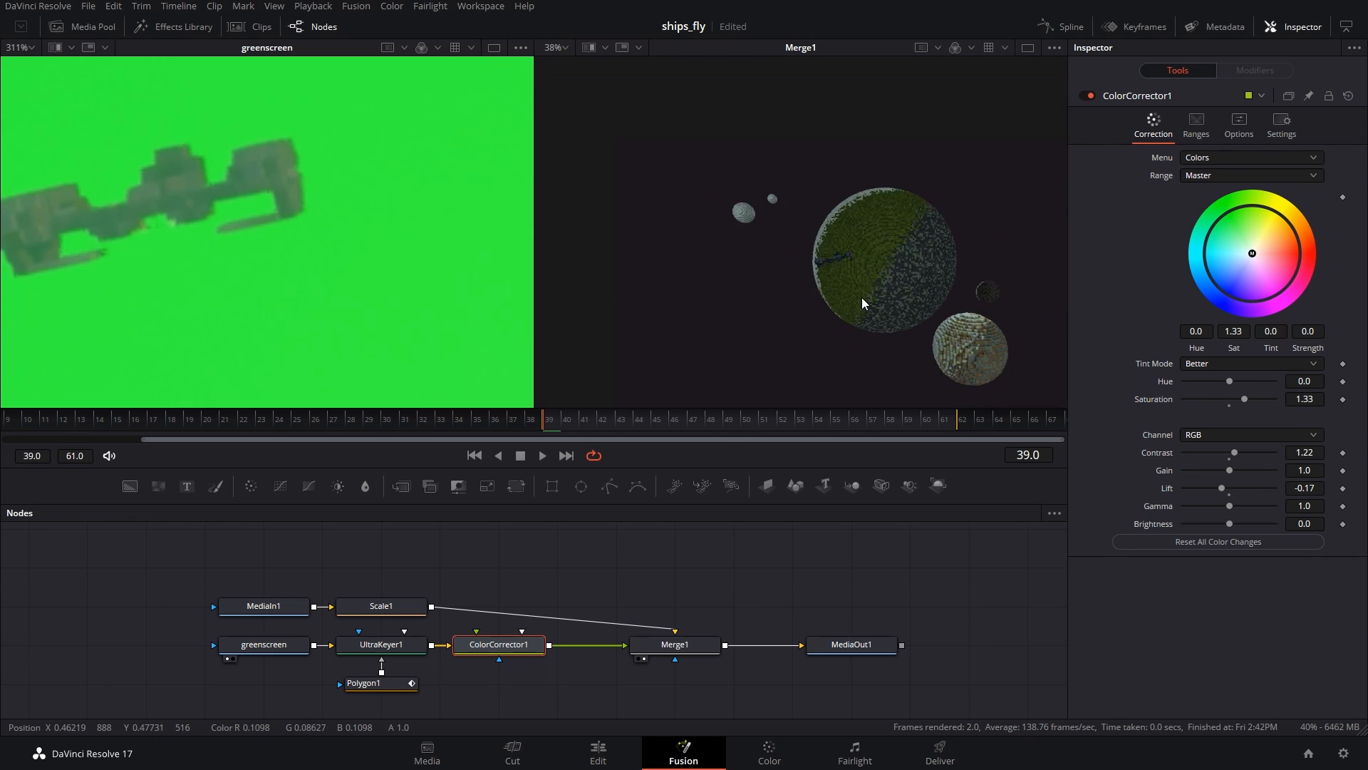
scroll(822, 282, up, 2)
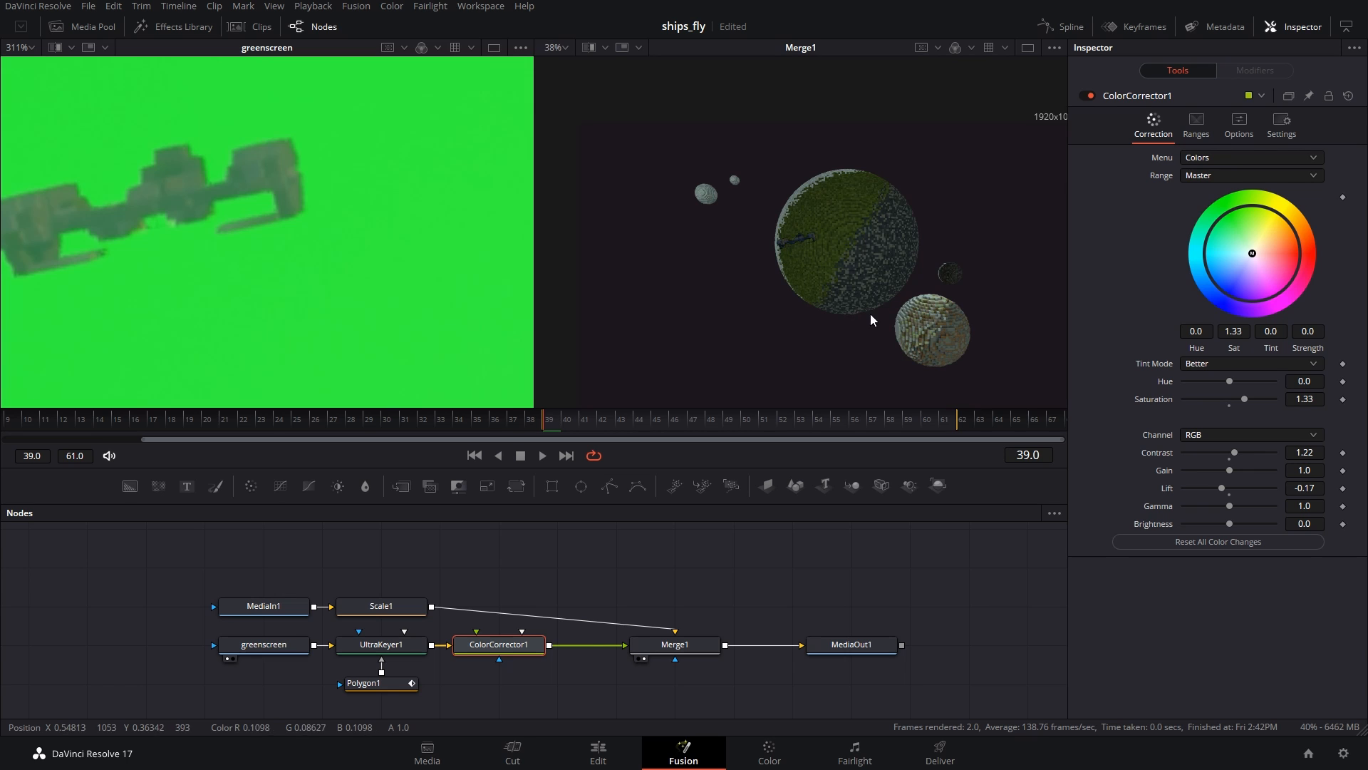
drag(591, 429, 956, 425)
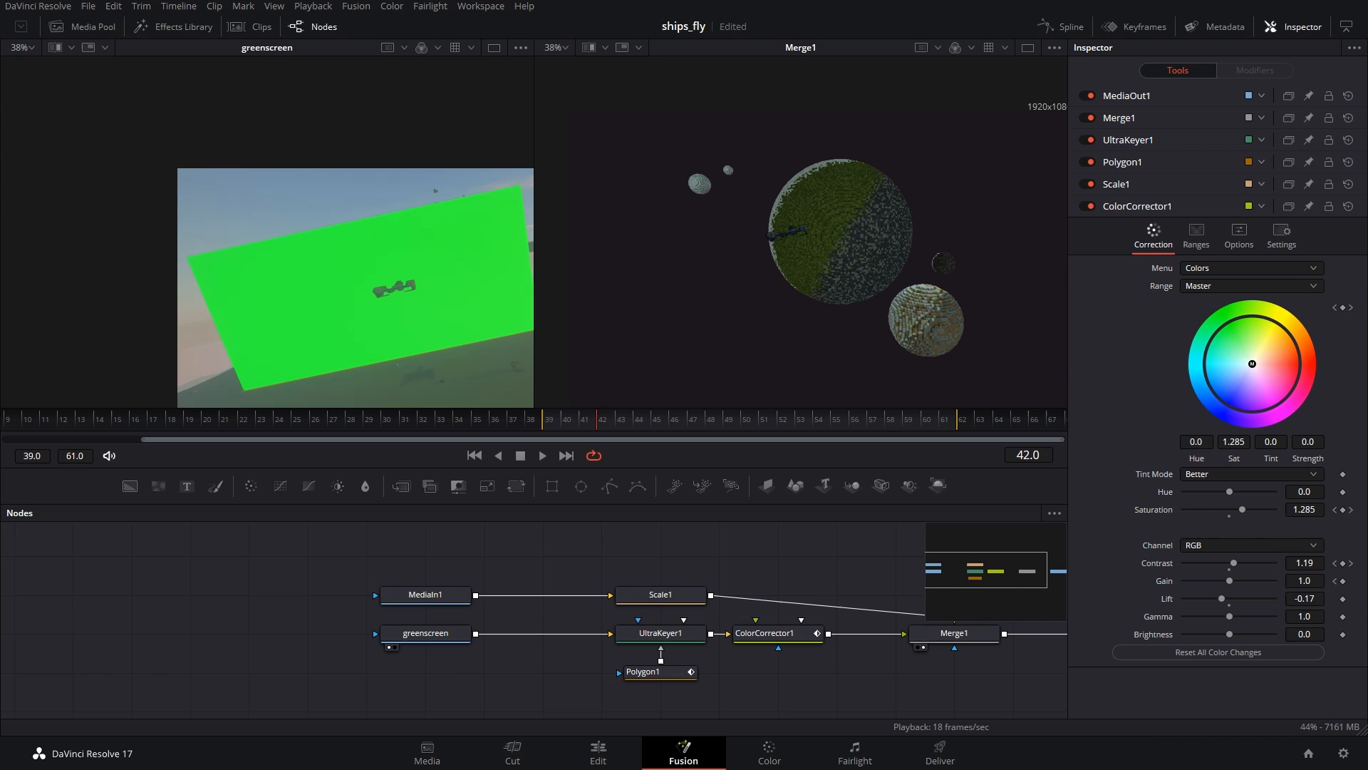
Step: Add star-field-bg.tga as a media node above MediaIn1, show it in the first viewer, and rename it as stars
drag(919, 399, 425, 561)
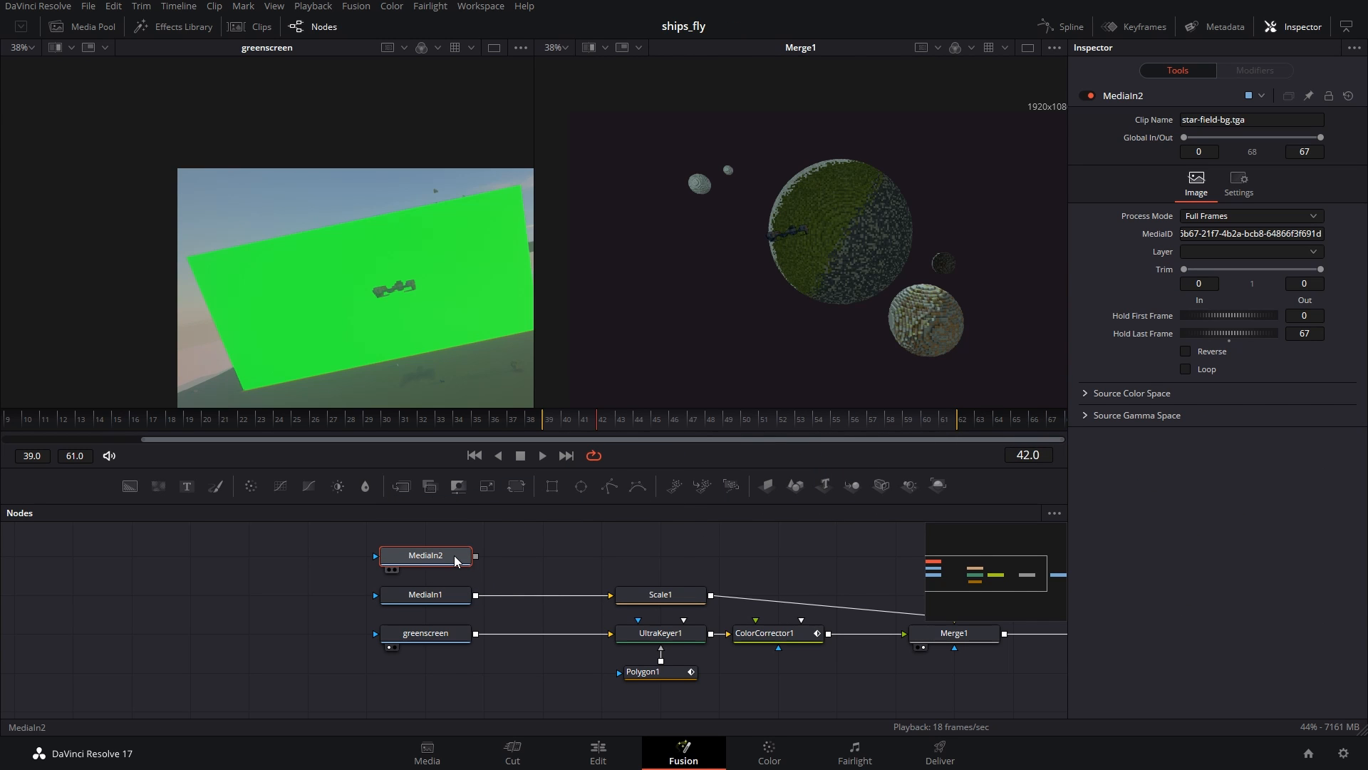
drag(454, 556, 324, 294)
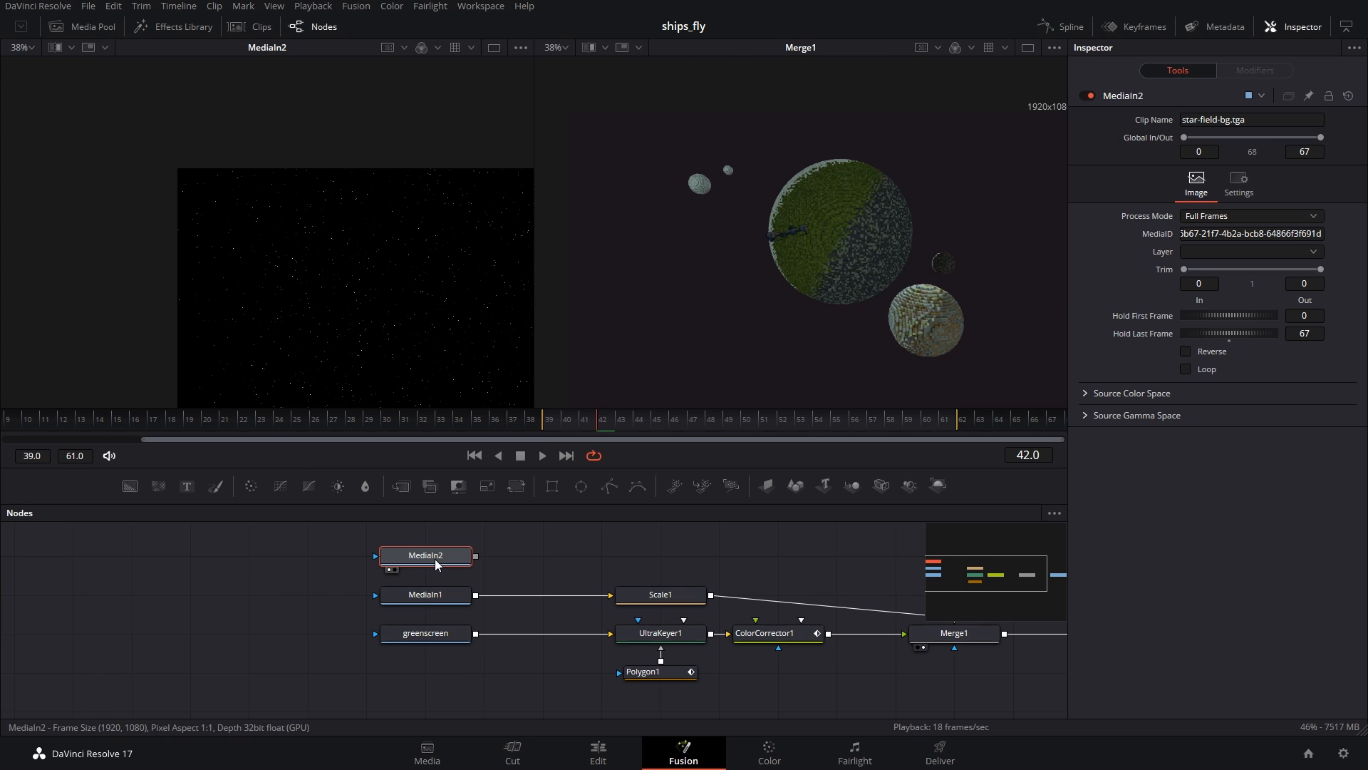
key(F2)
text(stars)
key(Return)
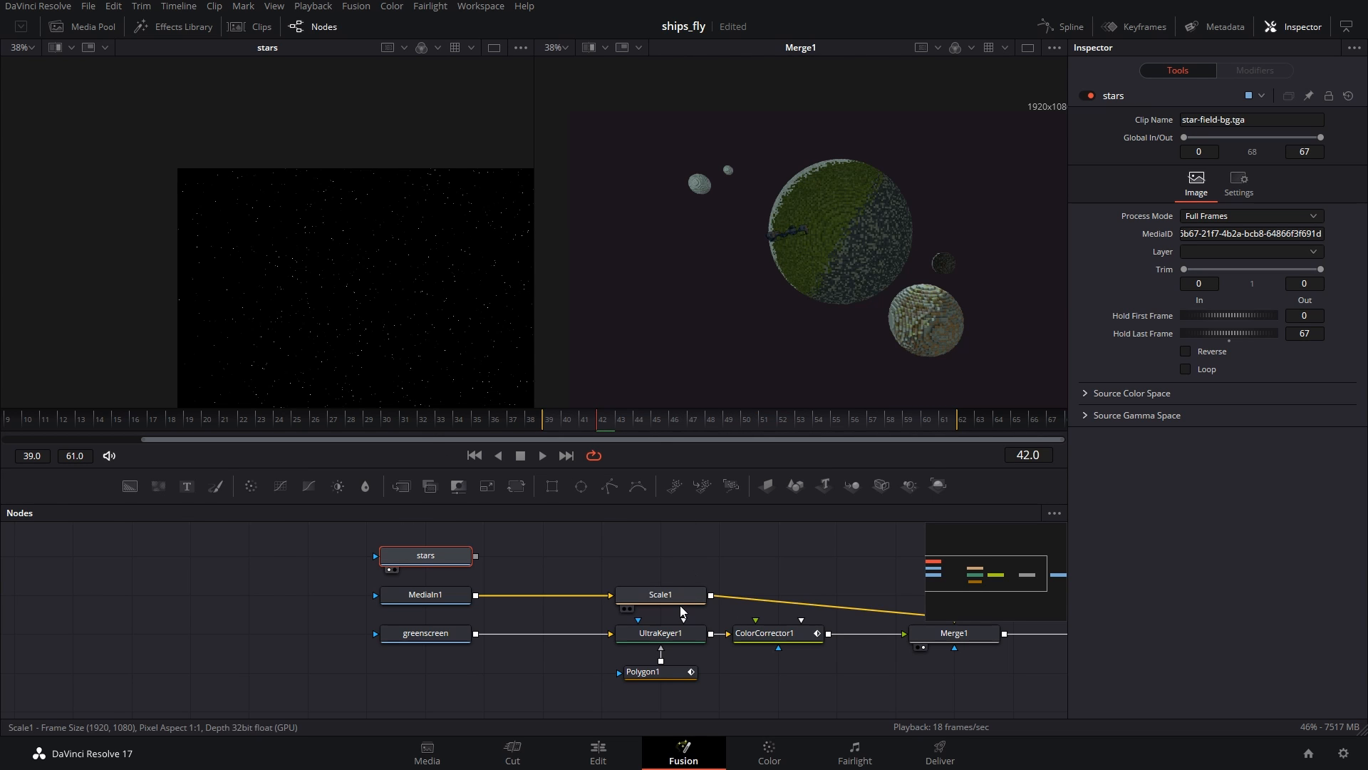
Step: Move the nodes following the media inputs closer to them and delete the Scale1 node
drag(709, 549, 1011, 720)
drag(1002, 651, 932, 651)
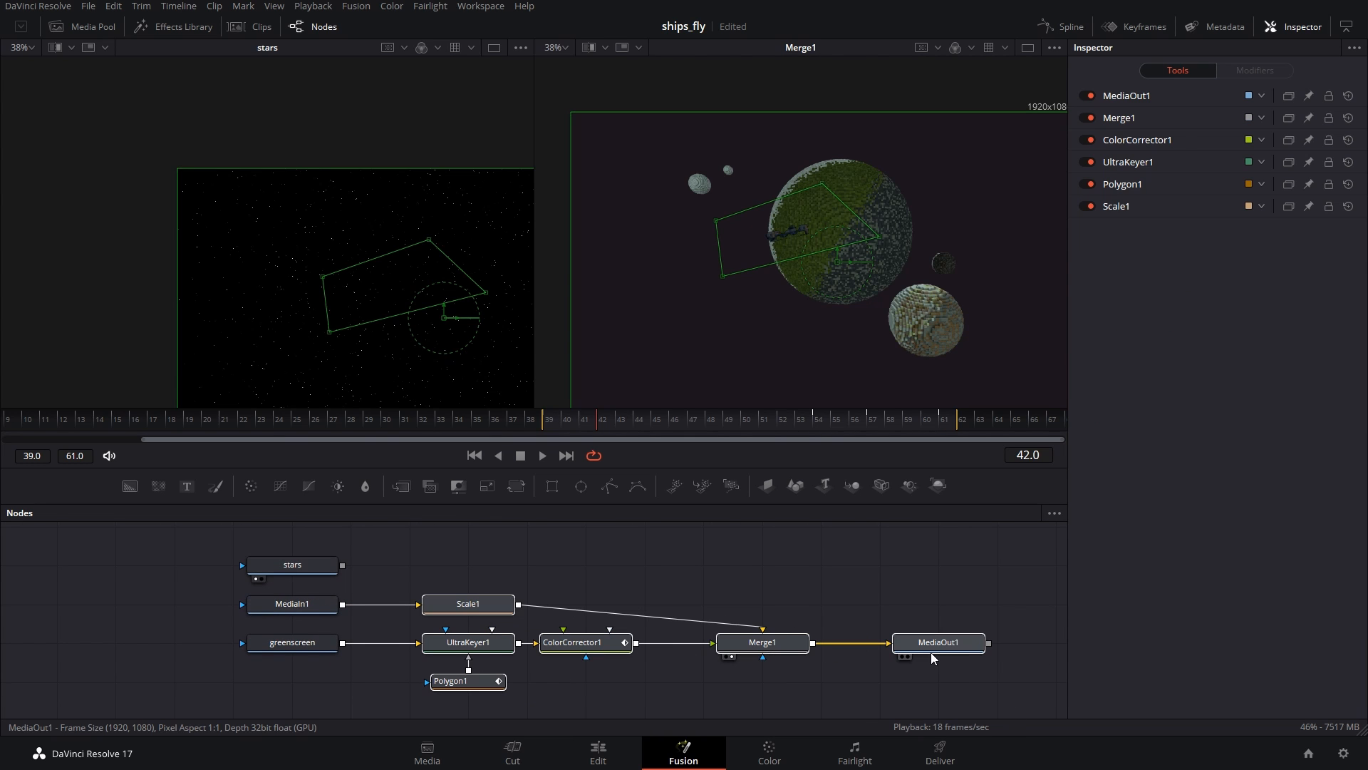
click(714, 570)
click(463, 602)
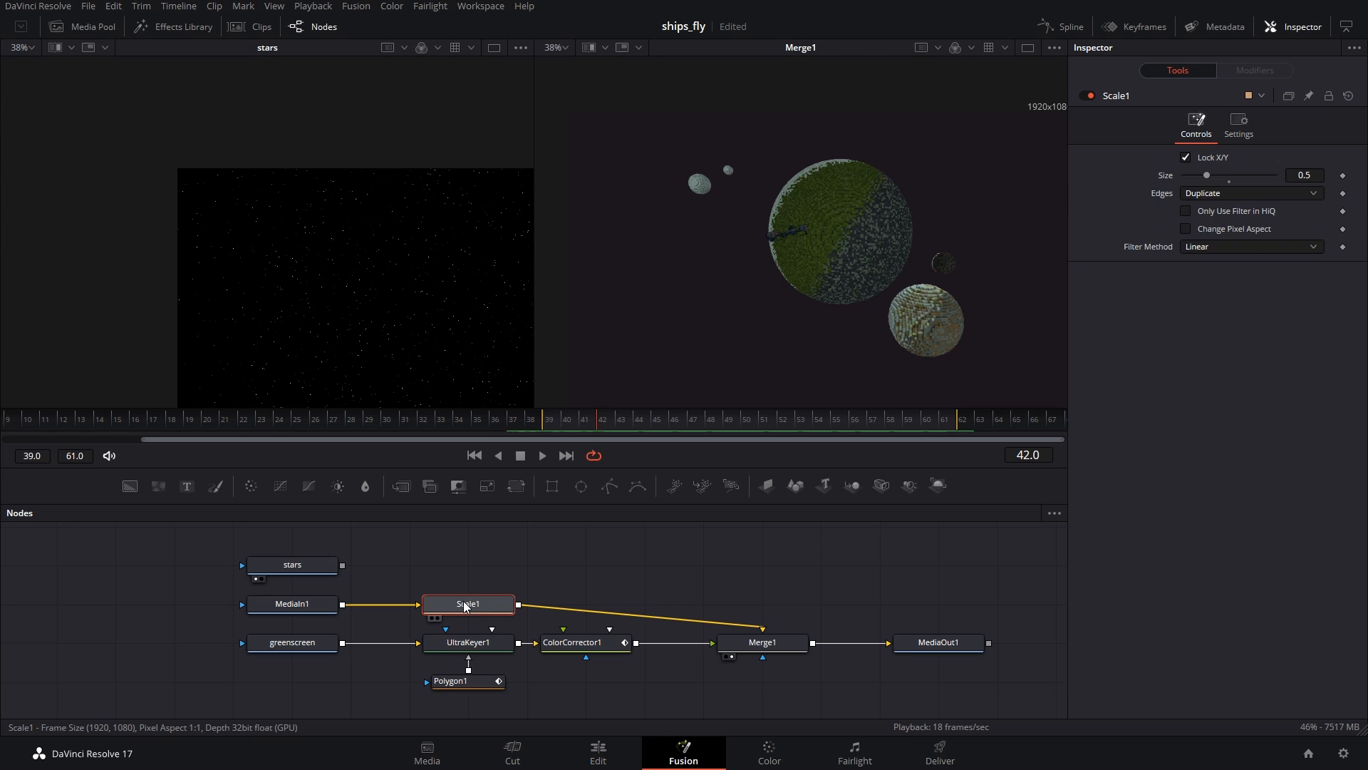
key(Delete)
Step: Show MediaIn1 in the second viewer and rename it as bg
key(2)
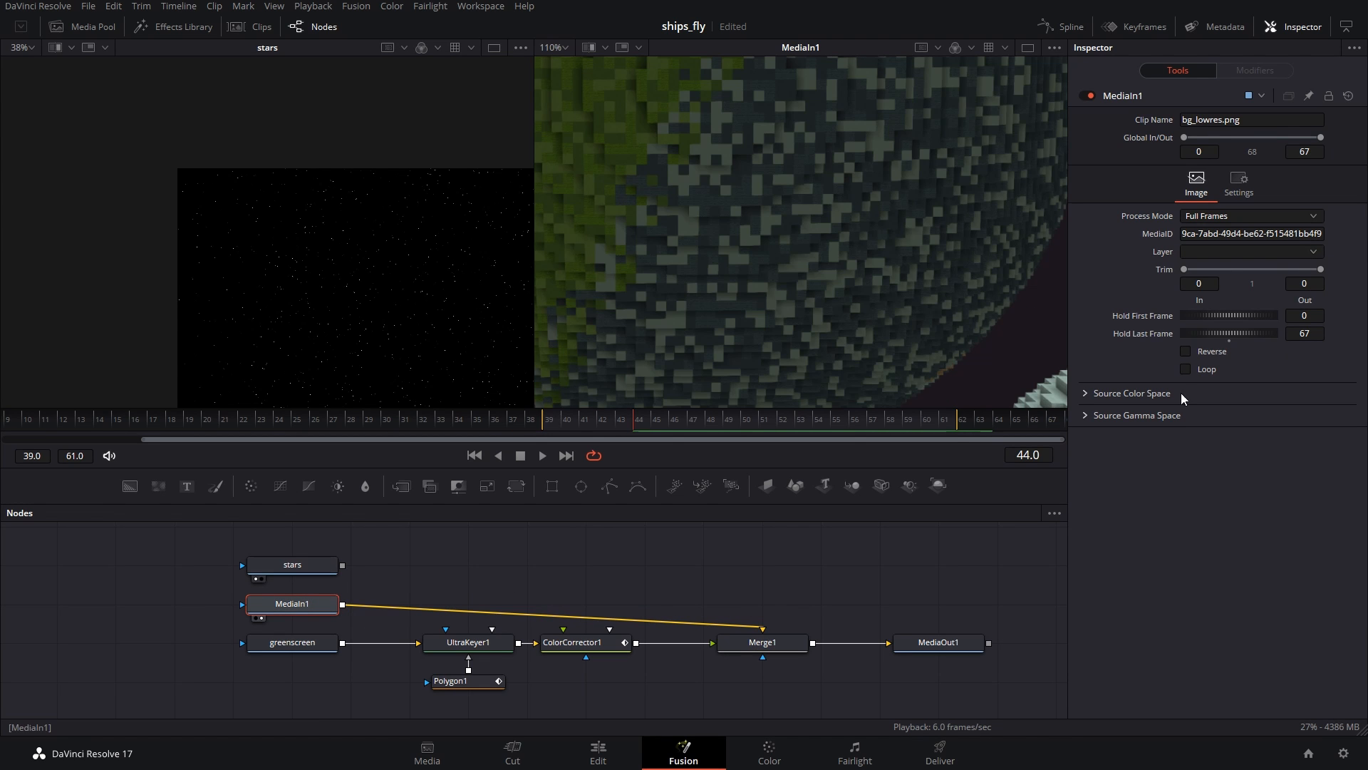
key(F2)
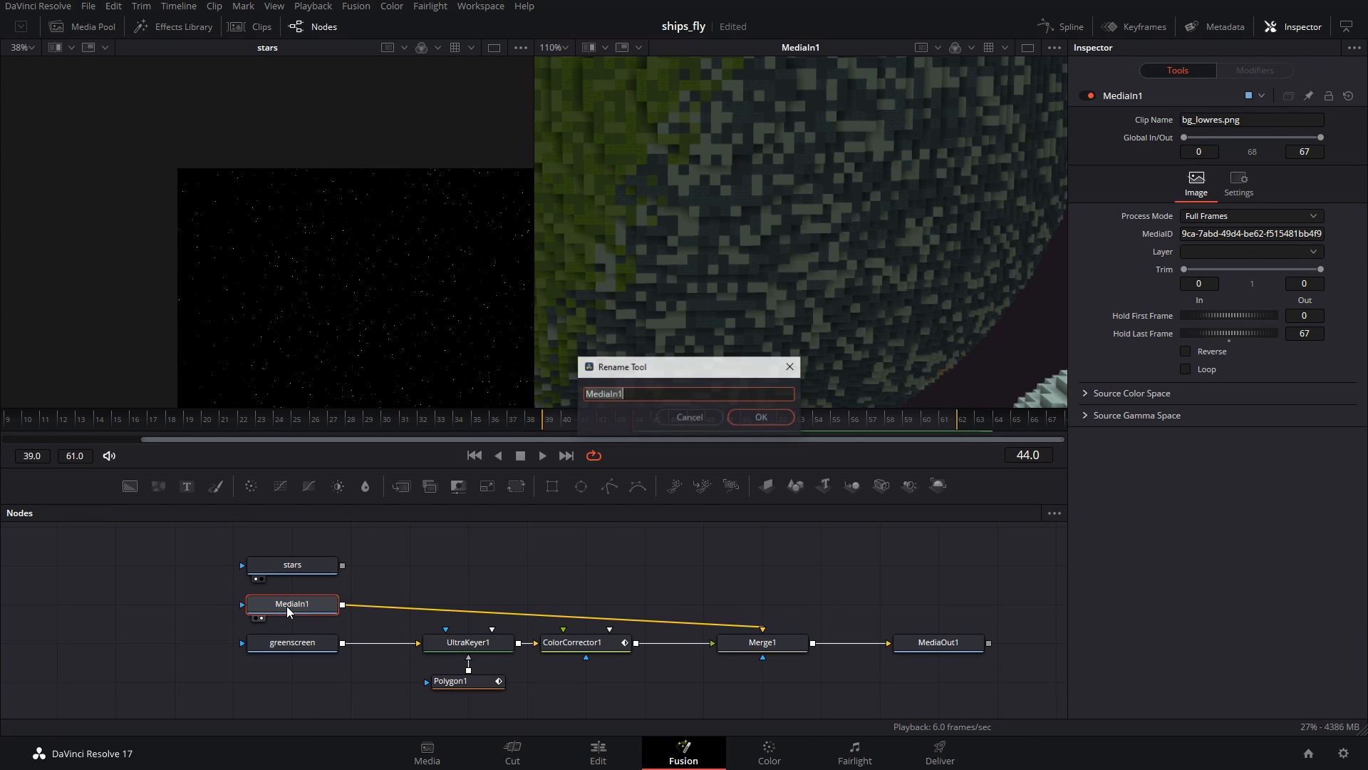
text(bg)
key(Return)
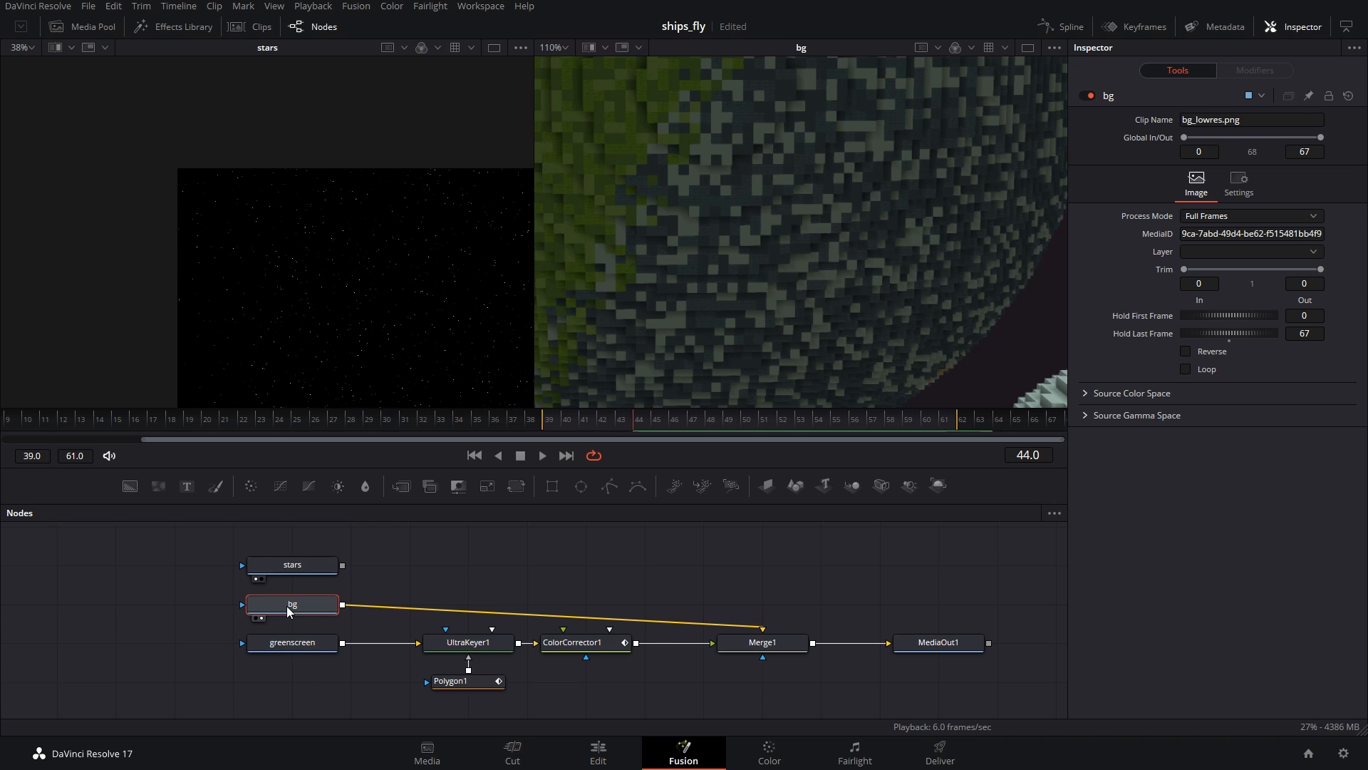
Step: Insert an Ultra Keyer after bg and pick the dark purple area between the planets as its background color
key(shift+space)
text(ultr)
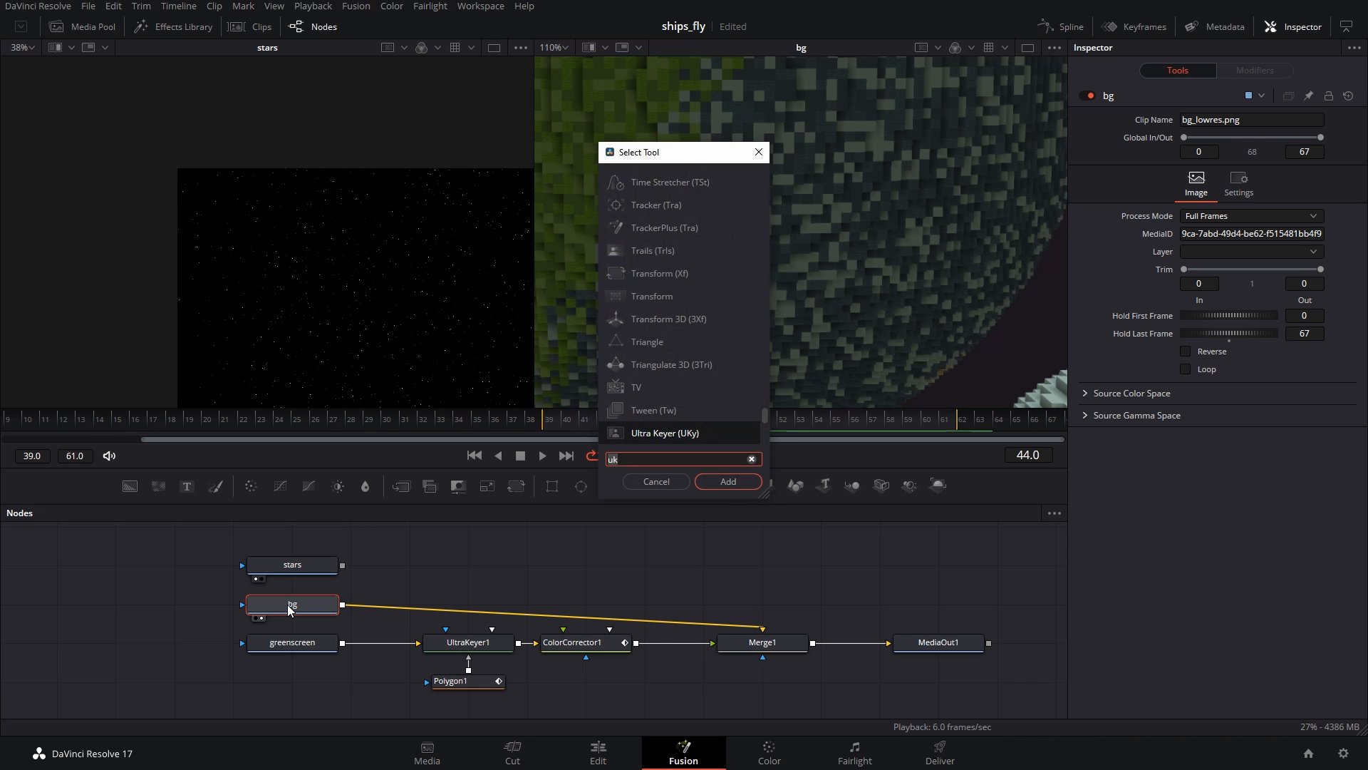
key(Return)
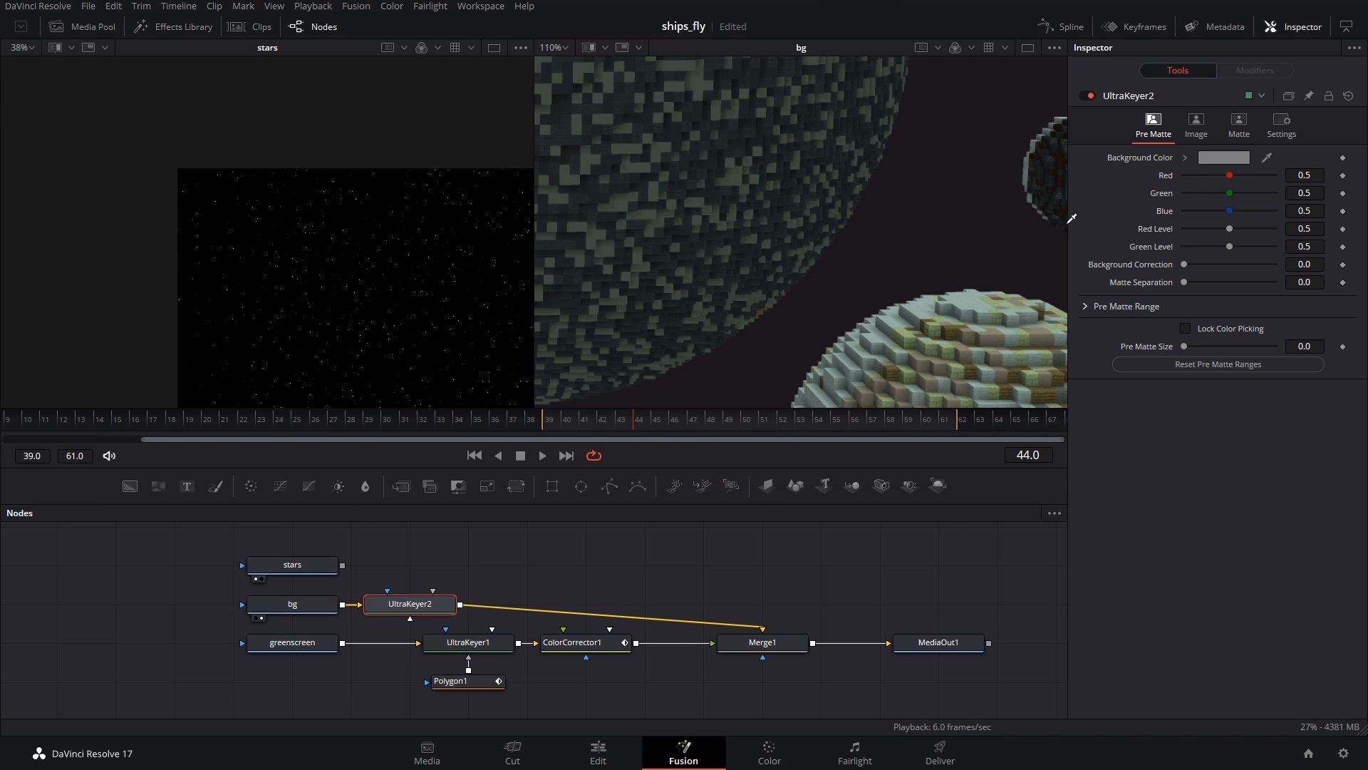
drag(1266, 157, 996, 221)
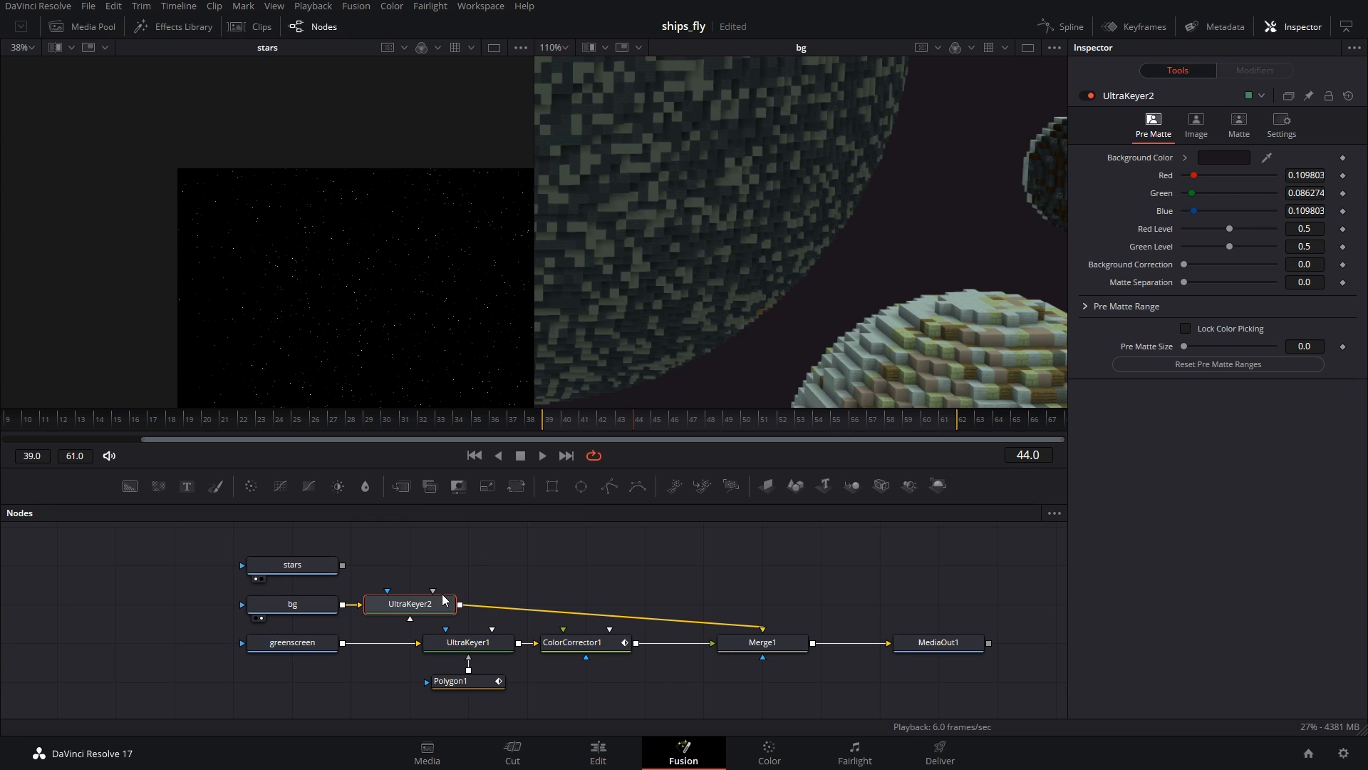
Step: Show UltraKeyer2 in the second viewer, enable Post Multiply Image for its matte, and lower the high threshold to 0.006
key(2)
drag(708, 184, 844, 259)
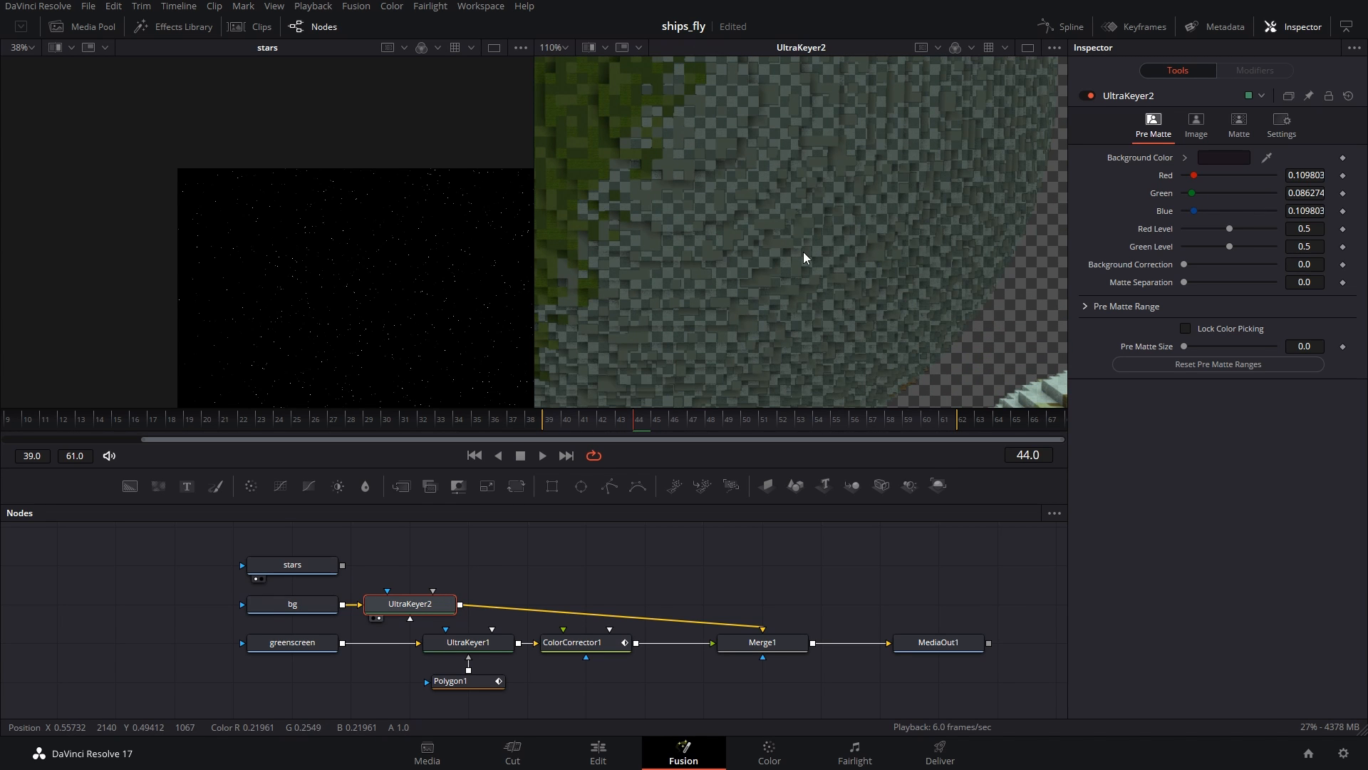
click(1238, 130)
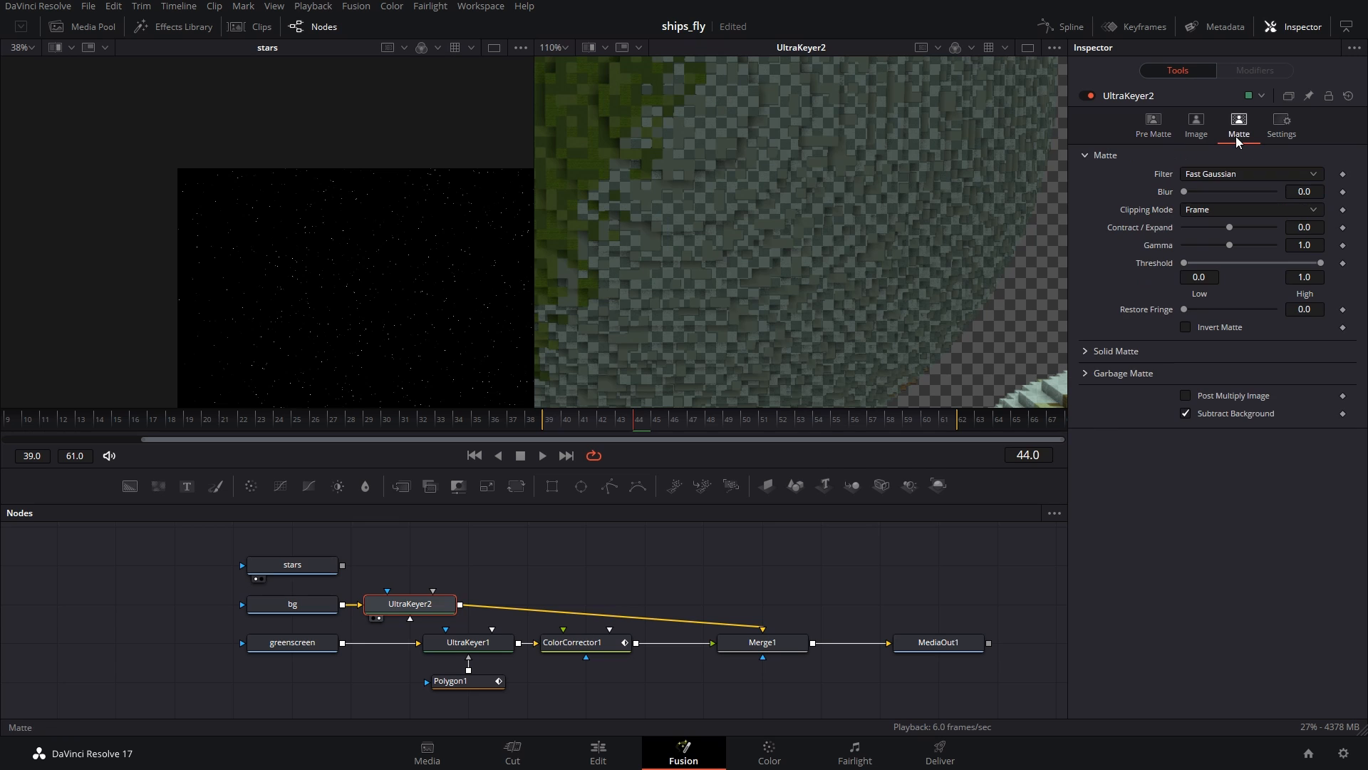
click(1242, 392)
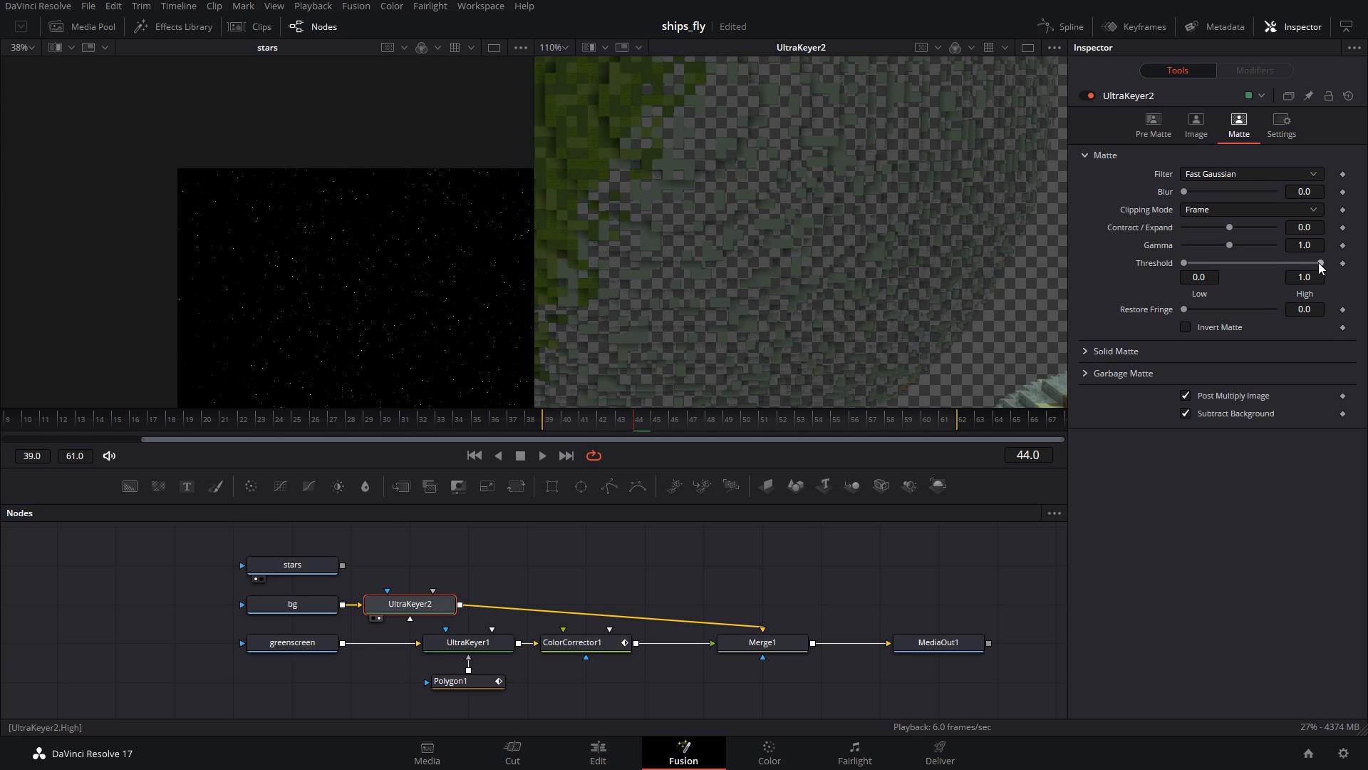
drag(1305, 264, 1190, 263)
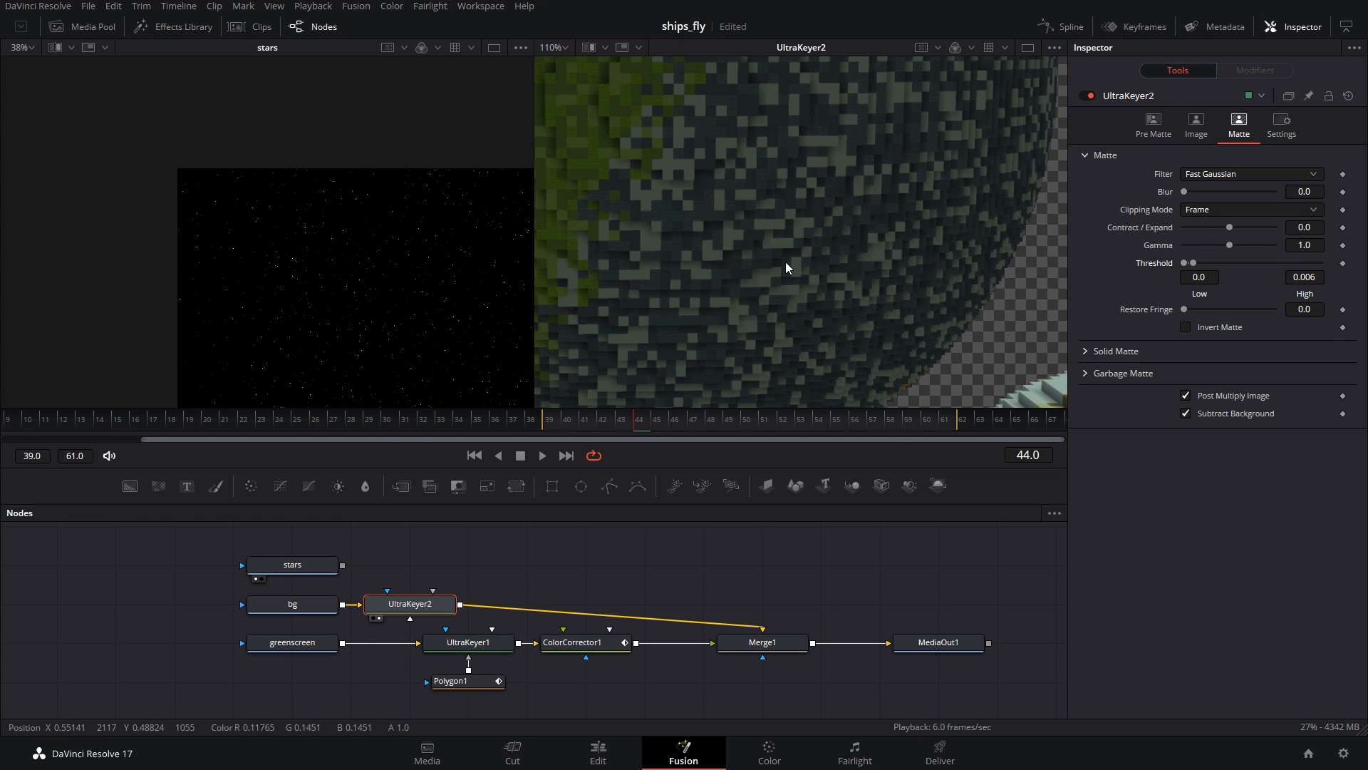
Step: Examine the keyed planets across the whole frame, alternating between the alpha matte and the color image
scroll(785, 263, down, 5)
scroll(785, 265, up, 4)
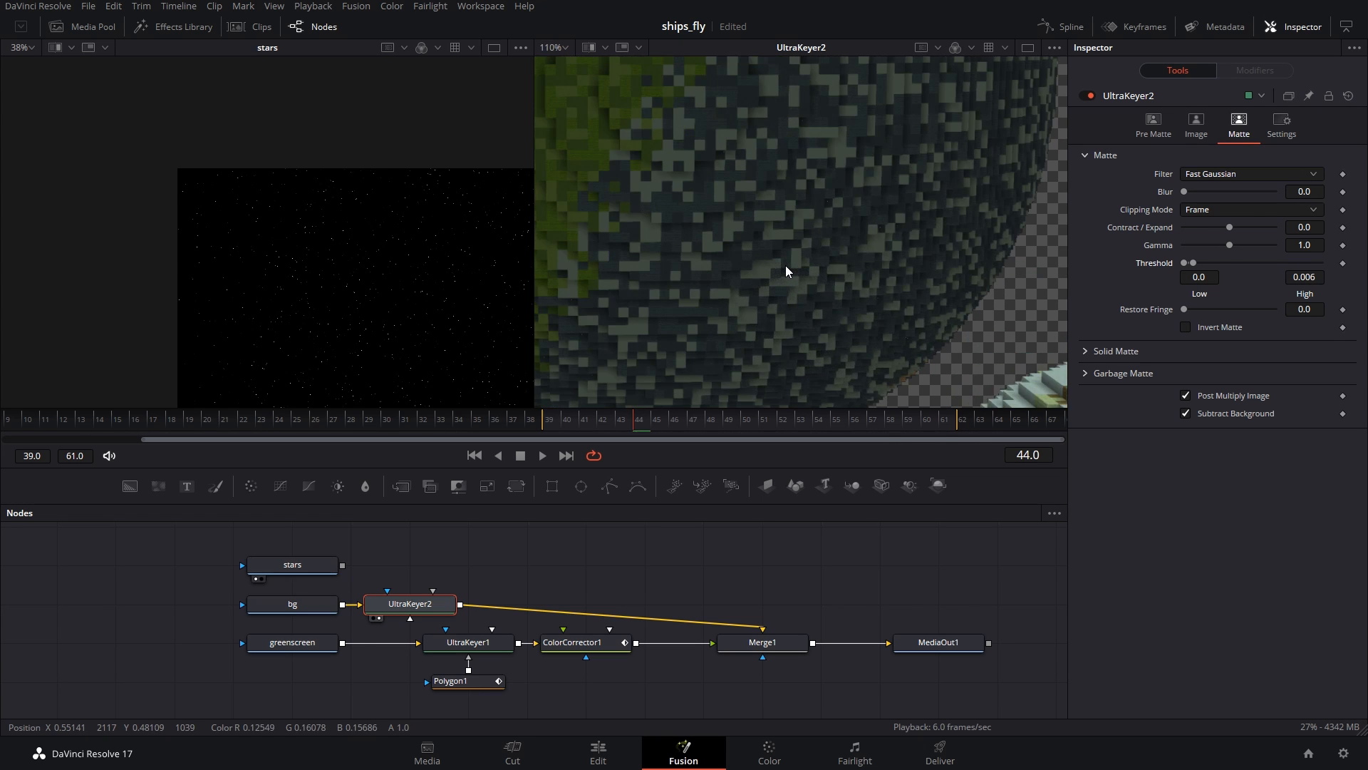
scroll(785, 266, down, 6)
key(a)
key(a)
key(a)
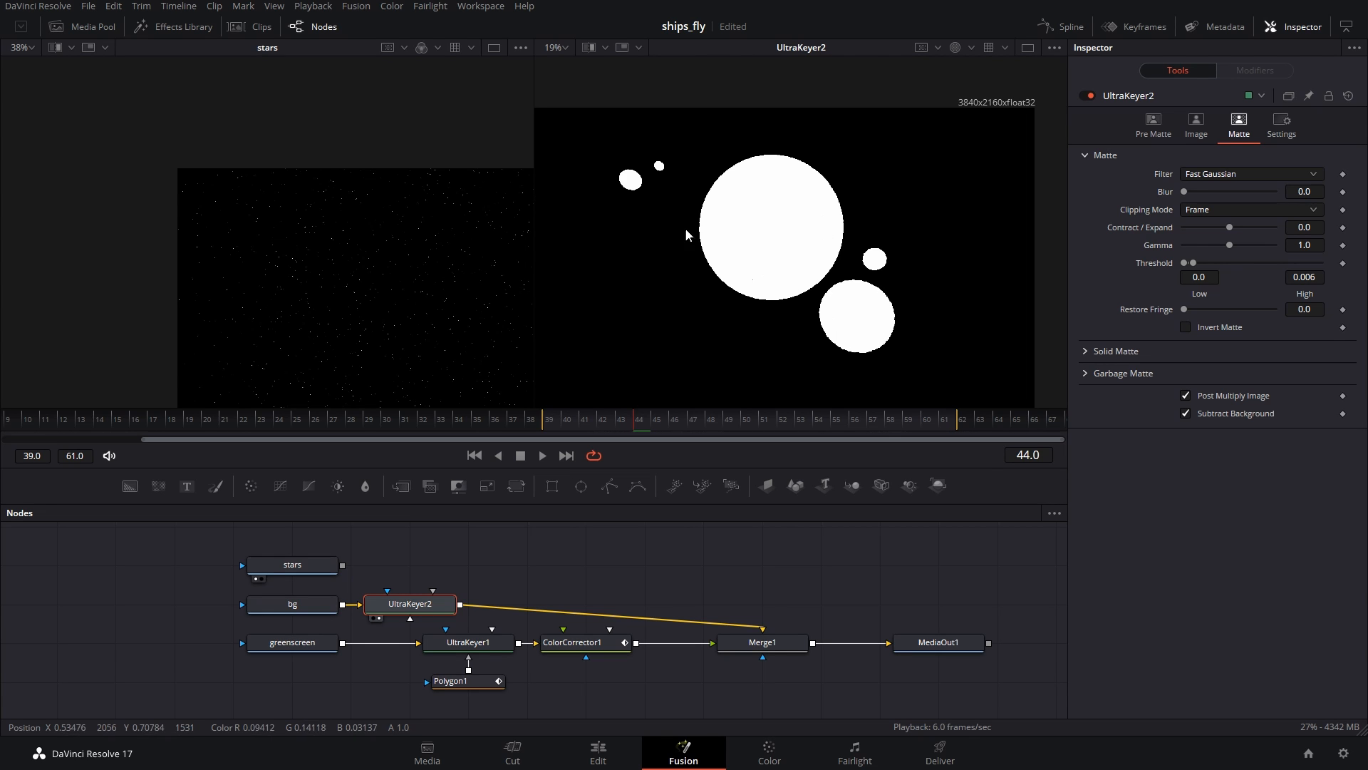
key(a)
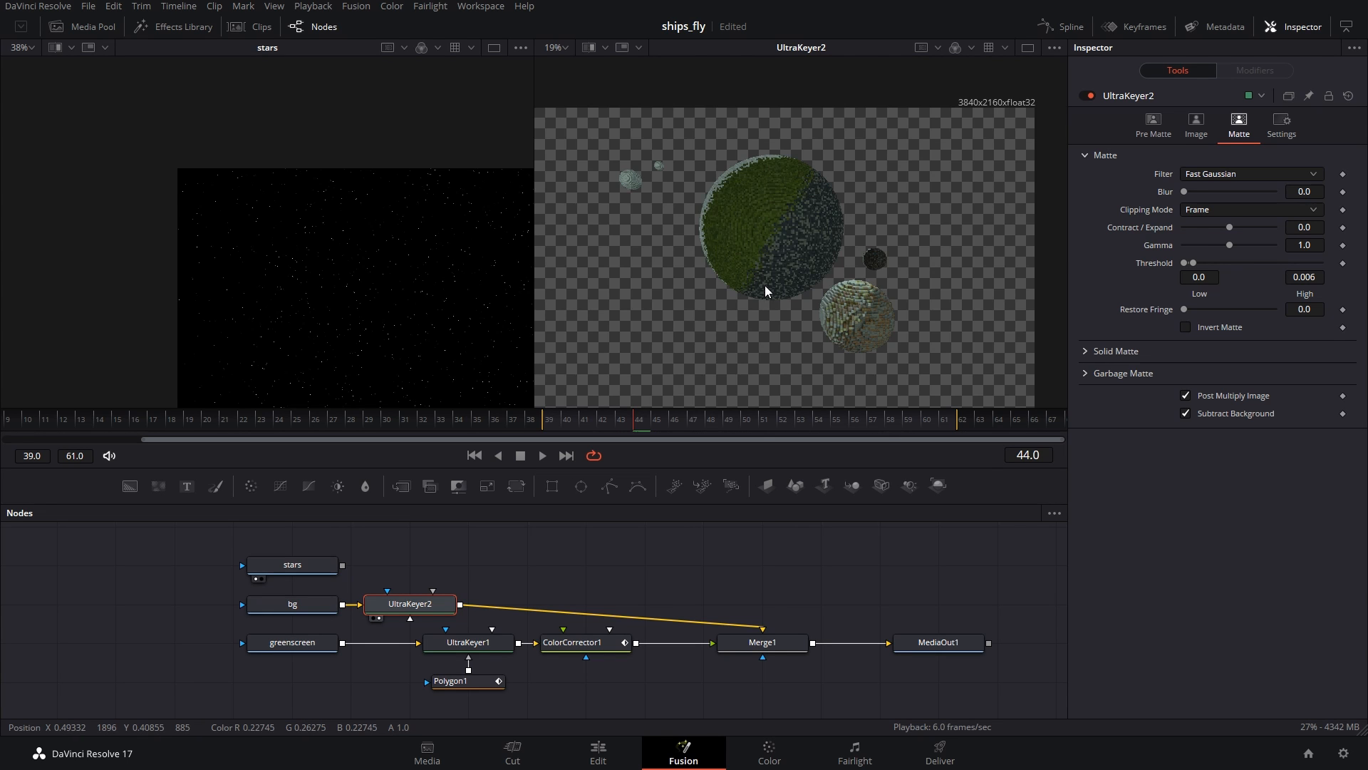
key(a)
key(a)
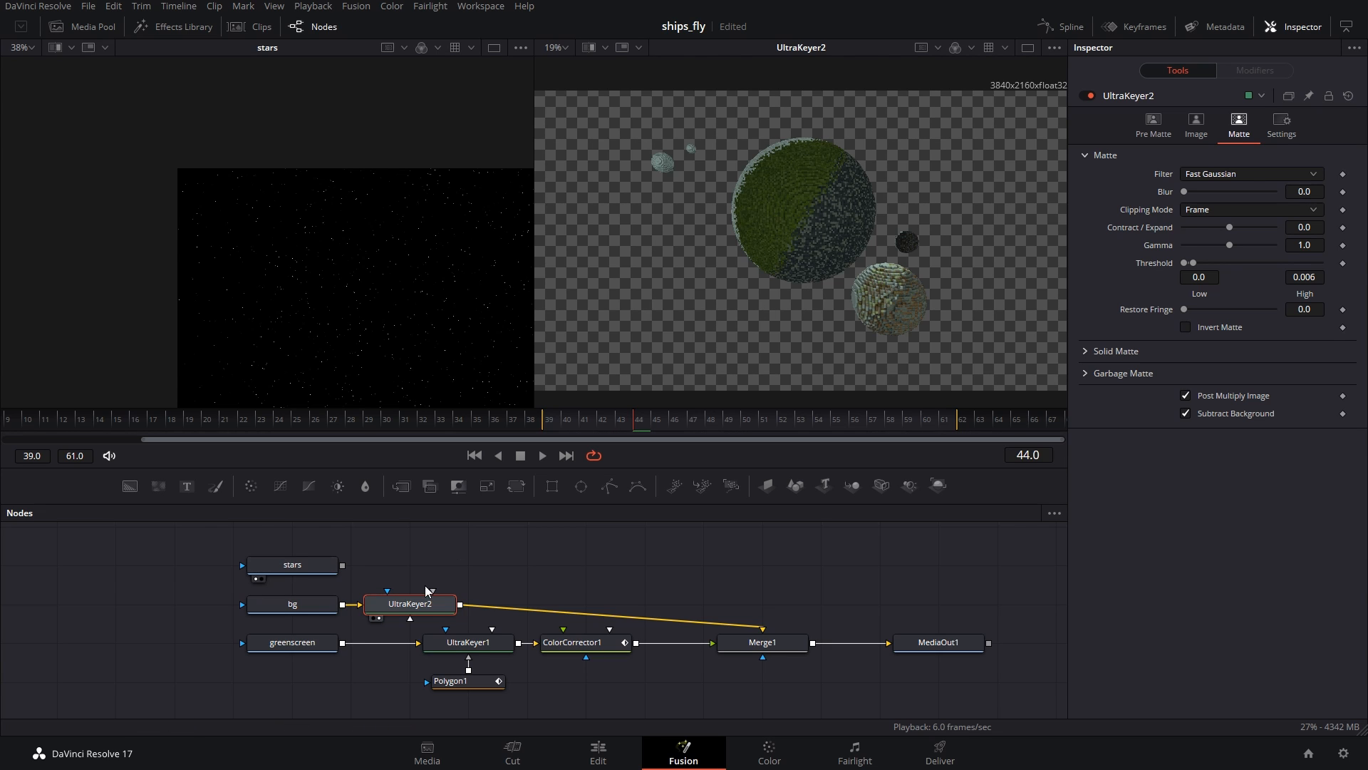
Step: Merge the UltraKeyer2 output over stars, feed the new merge into Merge1's background, and show the new merge in the second viewer
drag(459, 606, 343, 568)
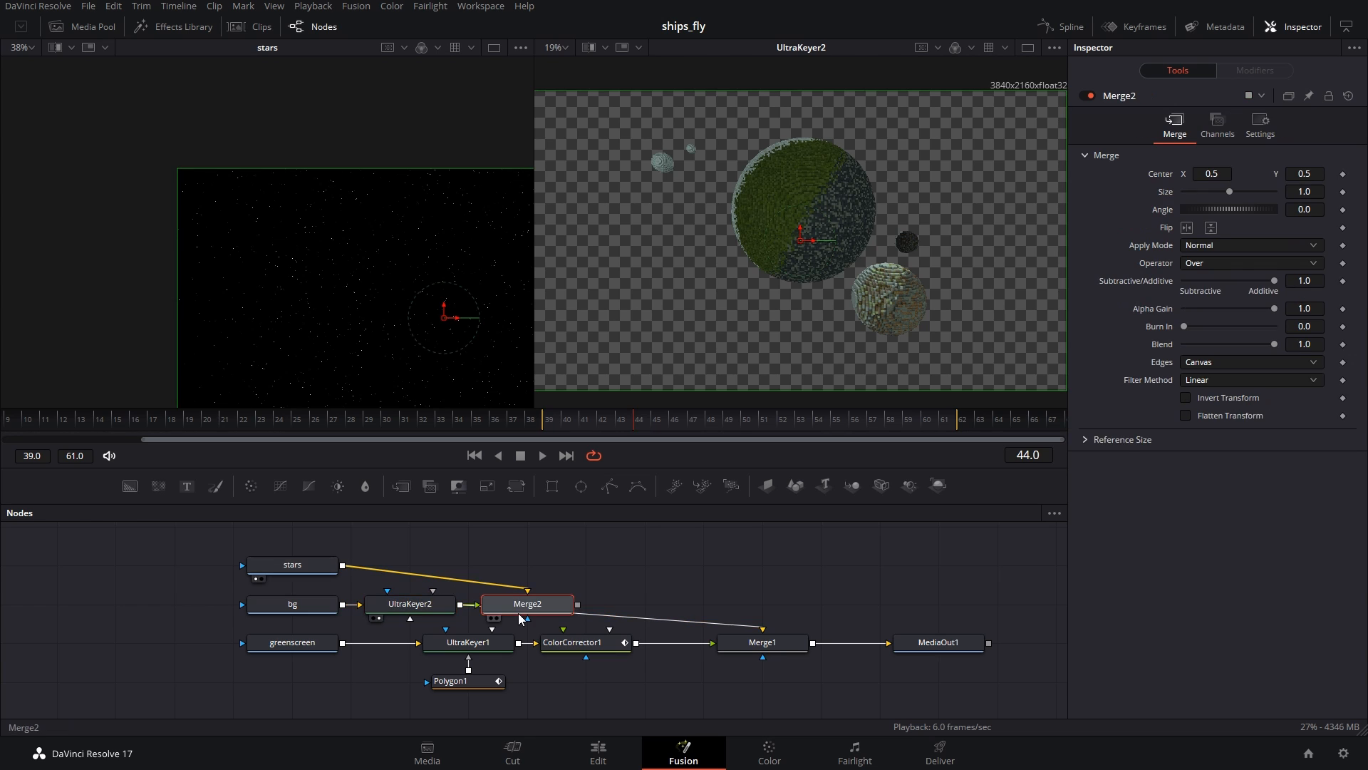
drag(577, 604, 768, 644)
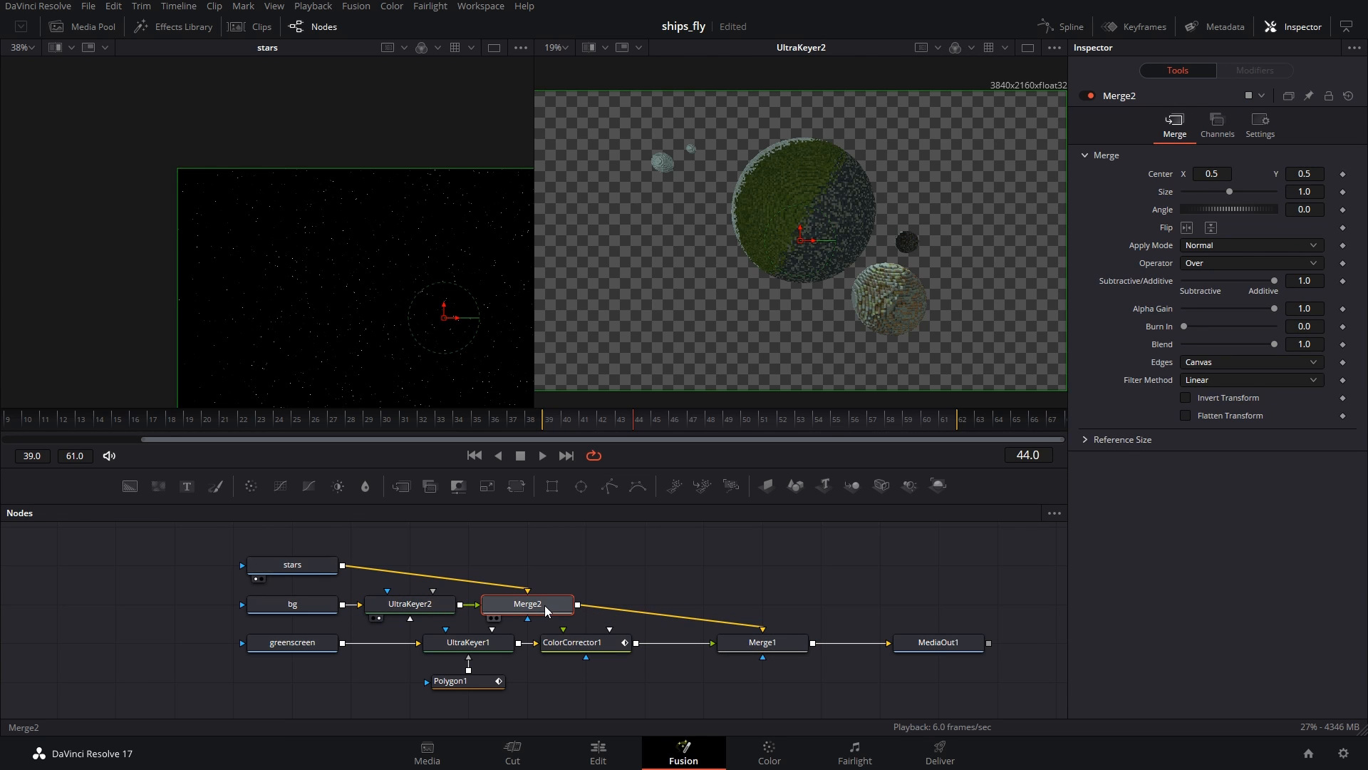
key(2)
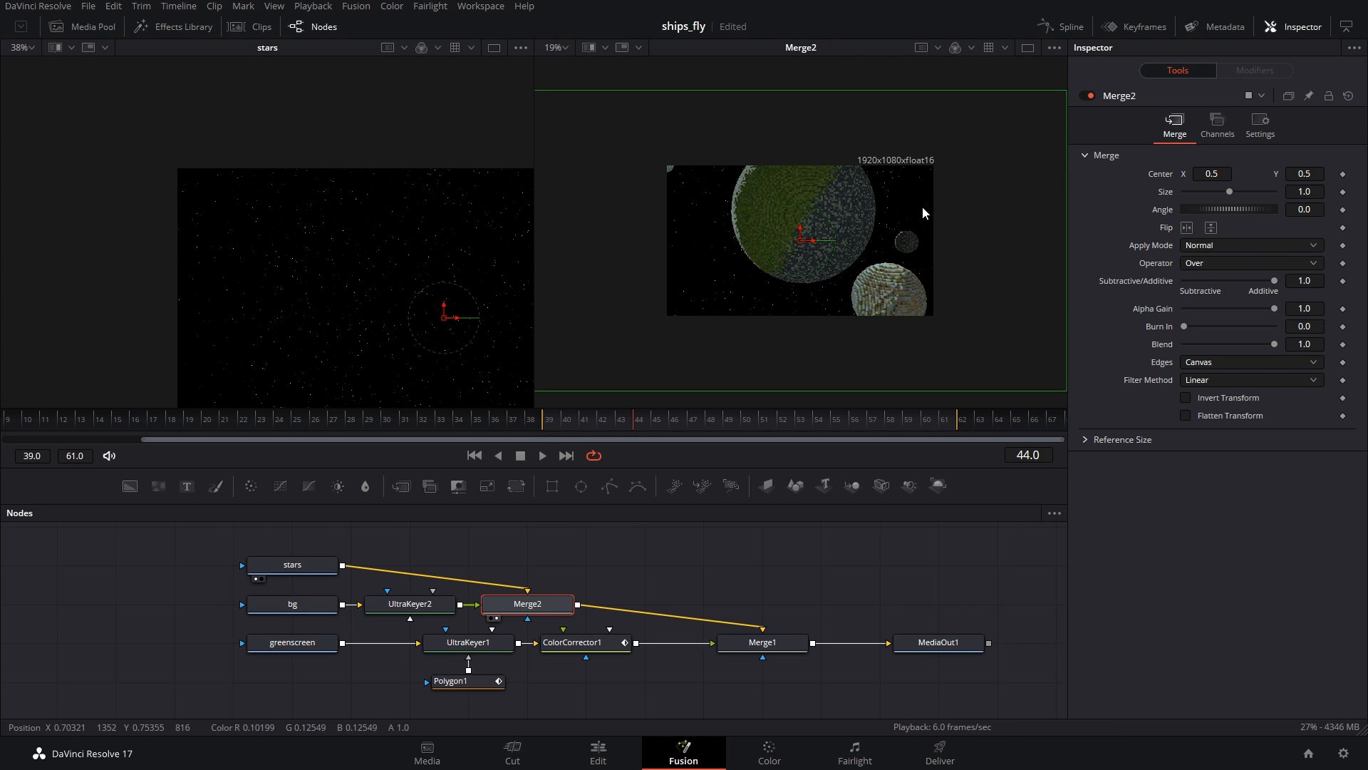
Step: Scale the planets in Merge2 to a size of 0.55, shift their center to about 0.463, 0.528, and save the project
drag(803, 245, 763, 238)
key(ctrl+z)
drag(1229, 192, 1216, 198)
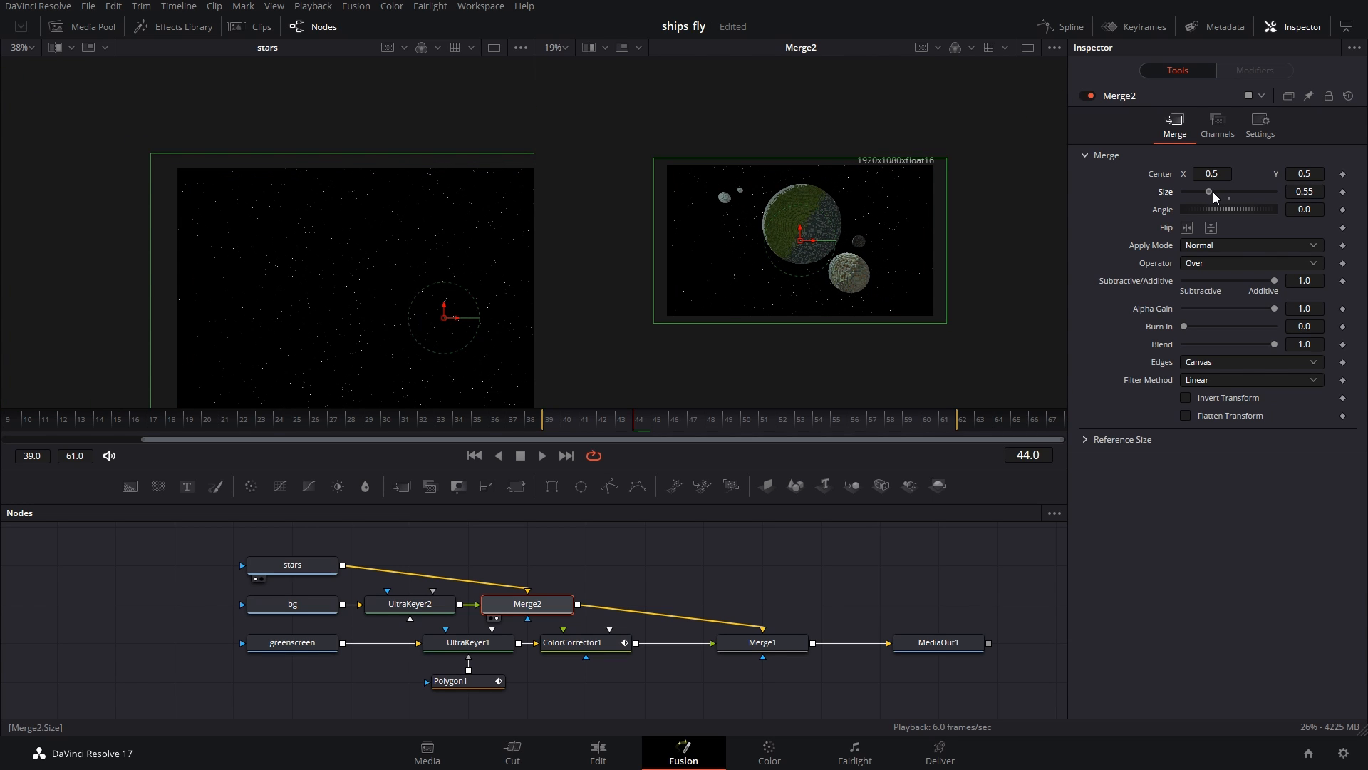
drag(803, 246, 791, 241)
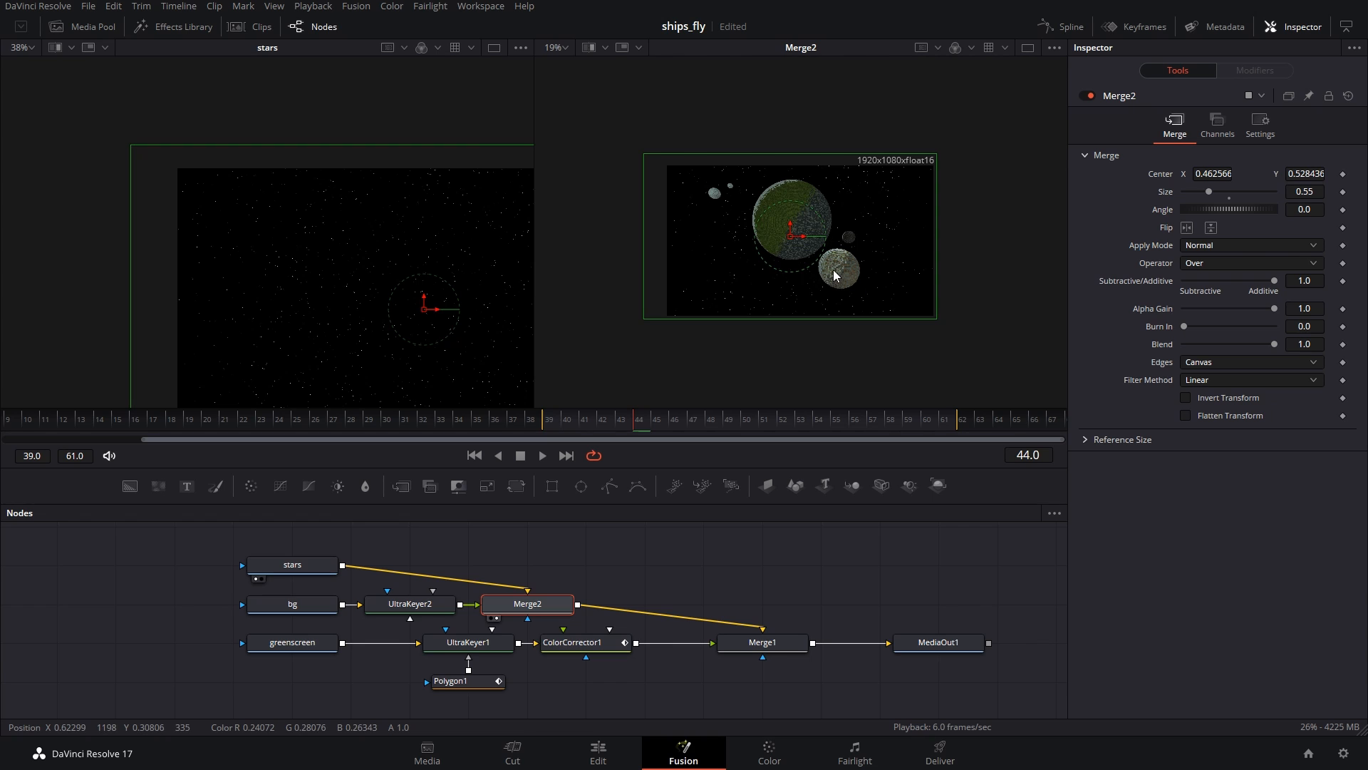
key(ctrl+s)
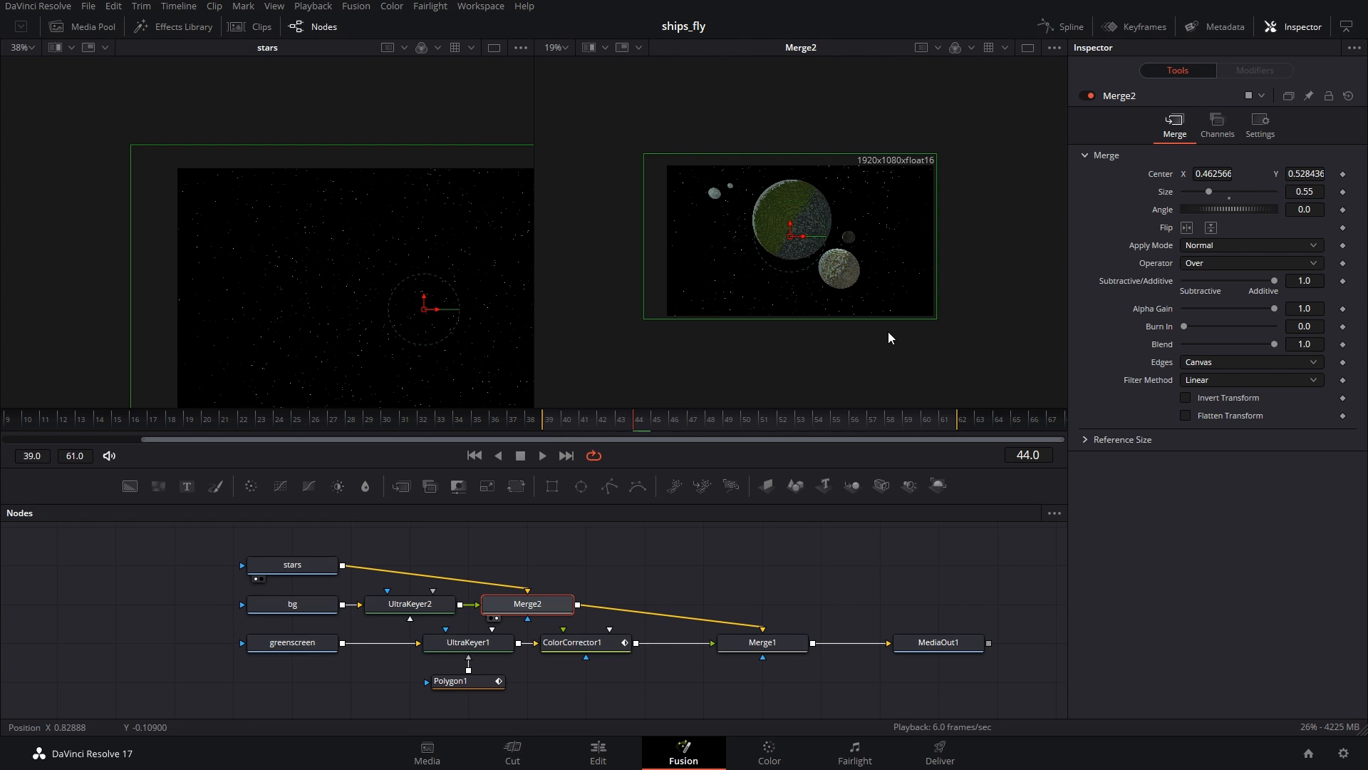
Step: Show MediaOut1 in the second viewer, then switch to the Edit page and play the composited clip from the start
click(777, 646)
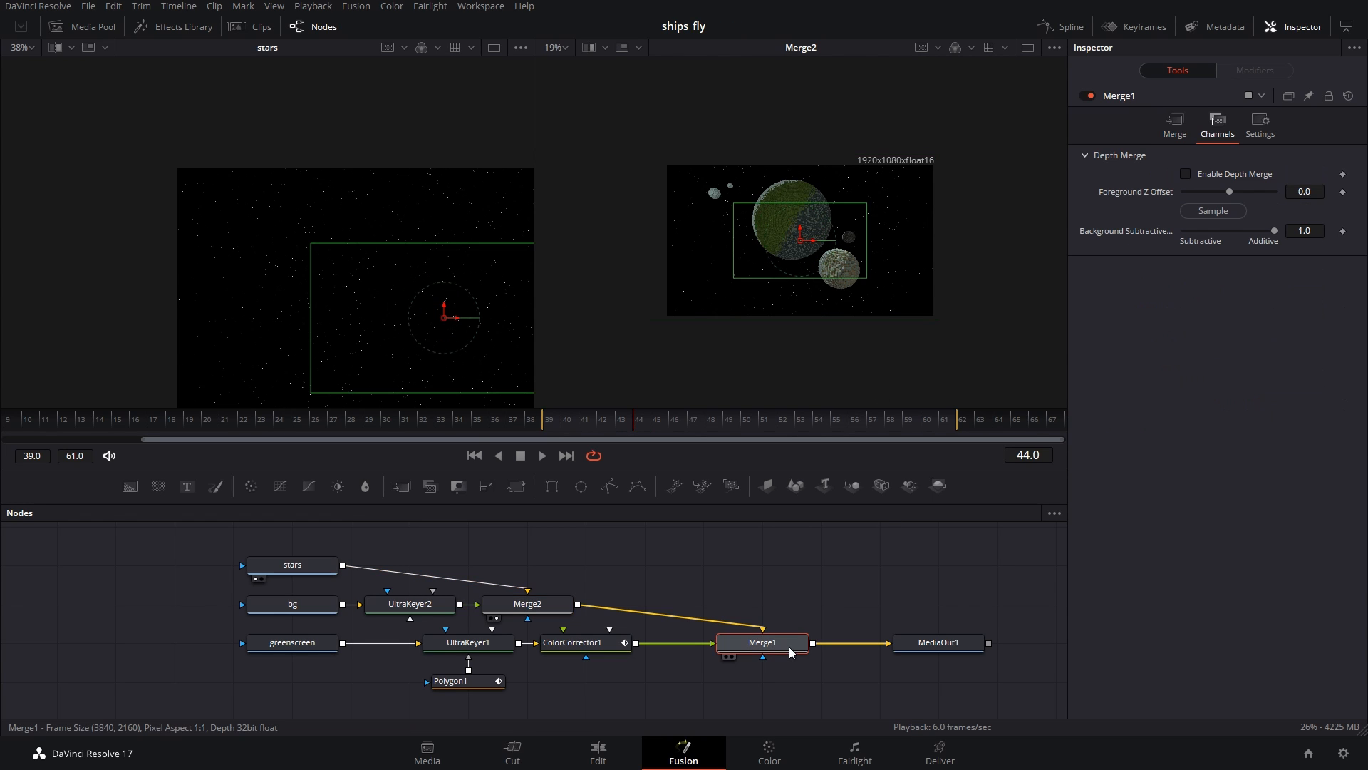
click(942, 647)
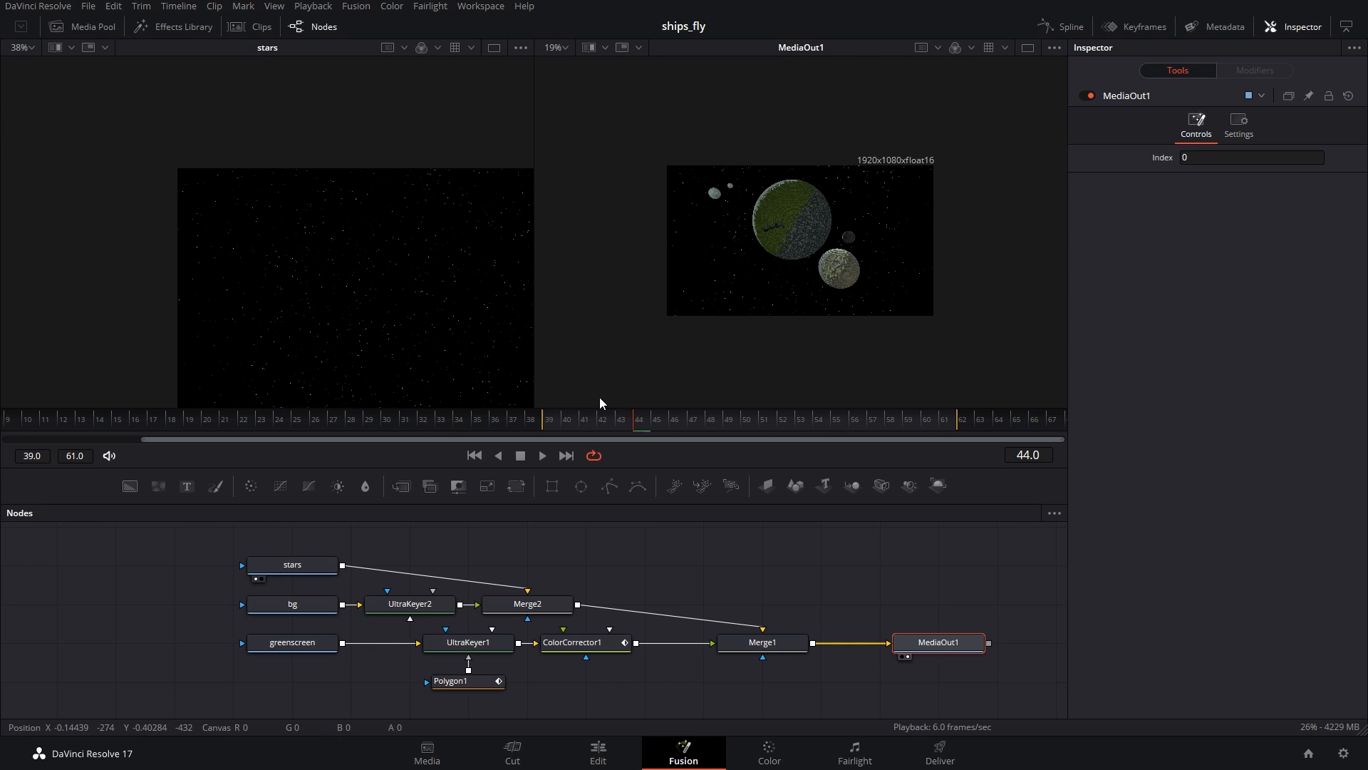
click(599, 753)
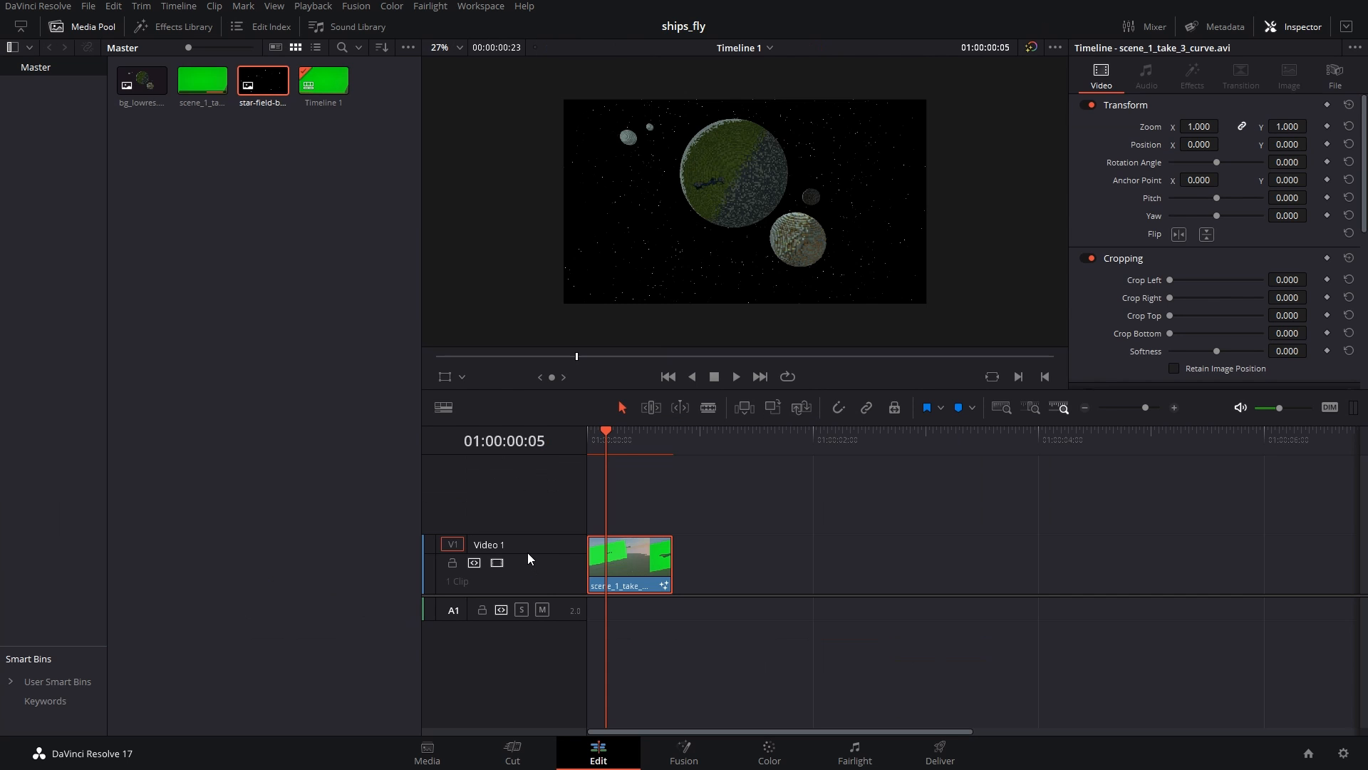
drag(622, 436, 574, 464)
key(space)
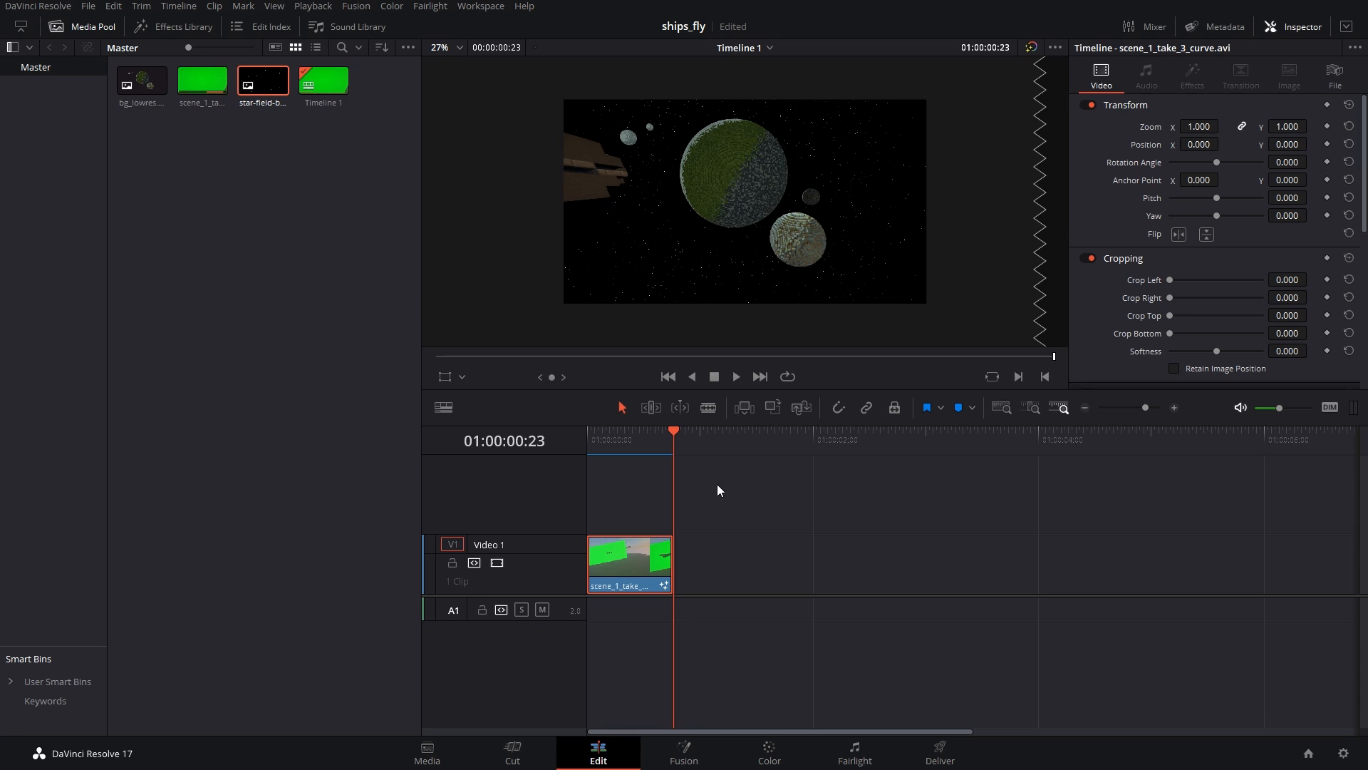
Step: Scrub the clip back to 01:00:00:11 and compare the frame with color grades and Fusion effects bypassed and enabled
click(660, 444)
drag(659, 443, 628, 444)
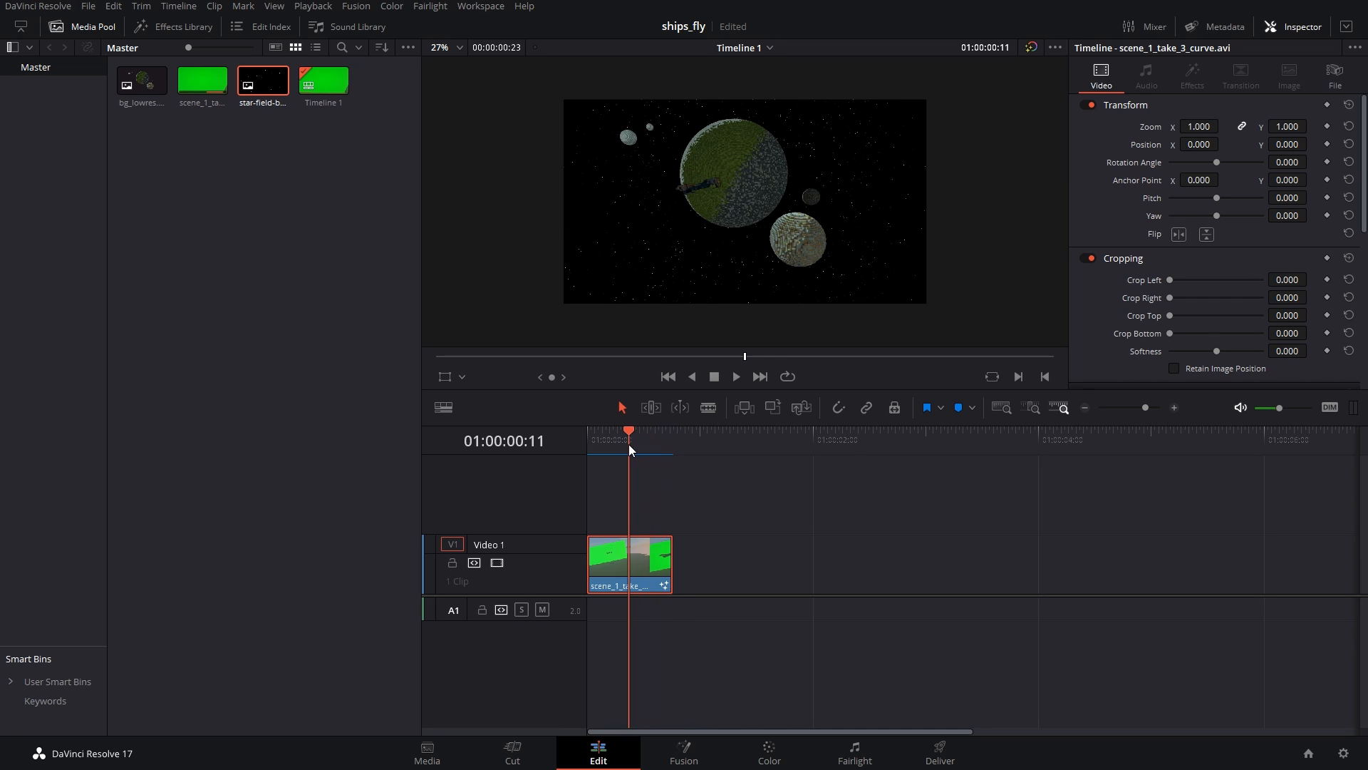
click(1033, 47)
click(1033, 47)
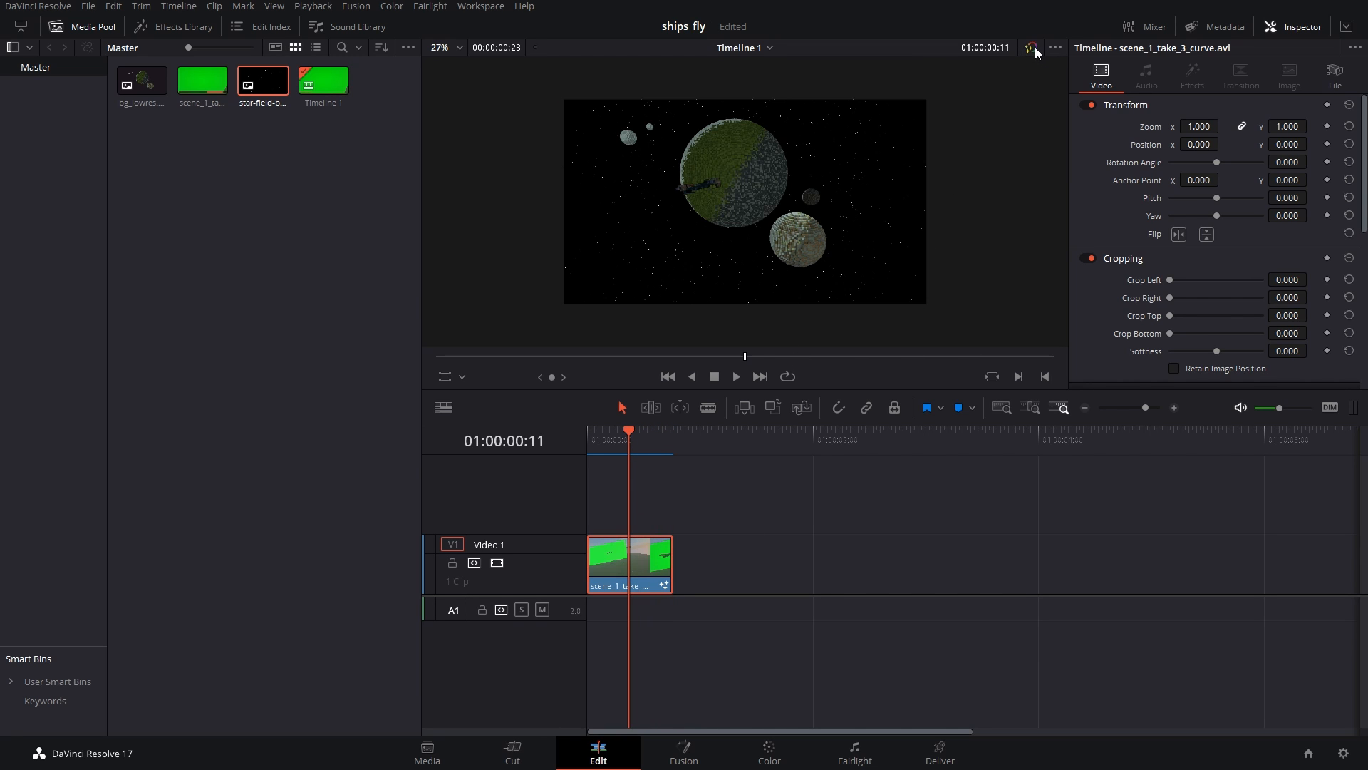